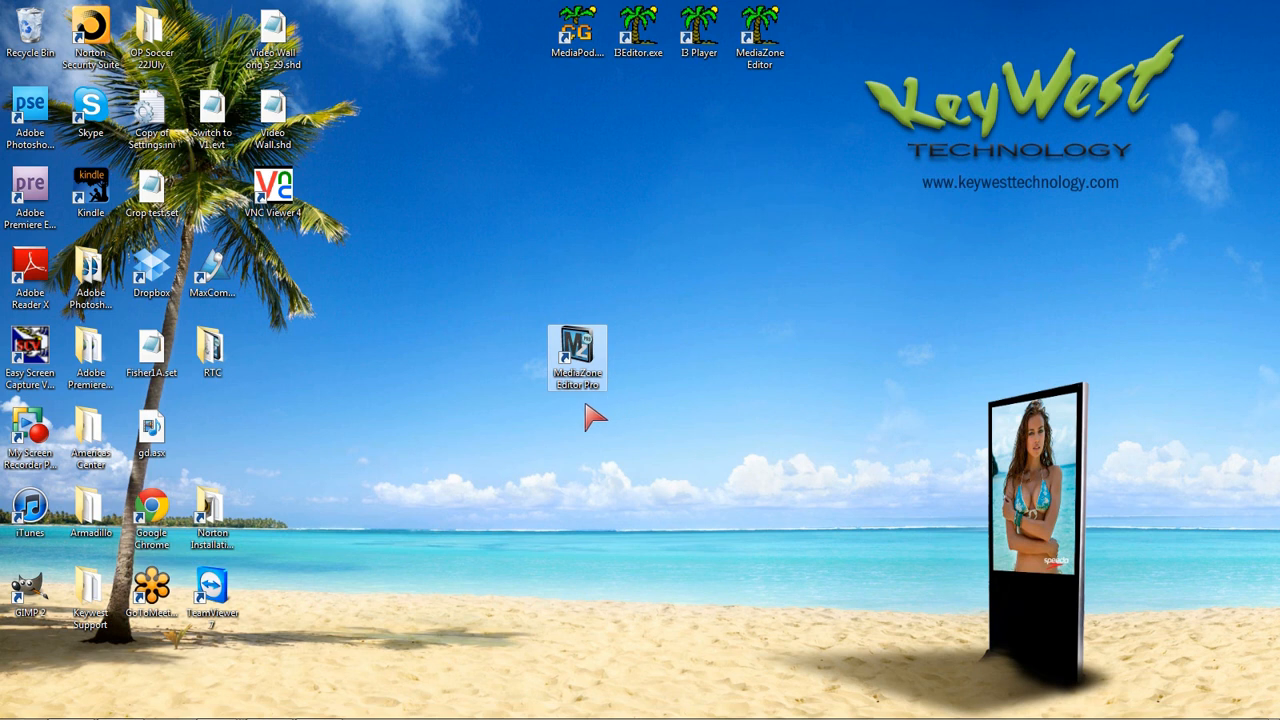
Switch to MediaZone Editor Pro and start a new layout.
{"action": "mouse_move", "coordinate": [369, 714]}
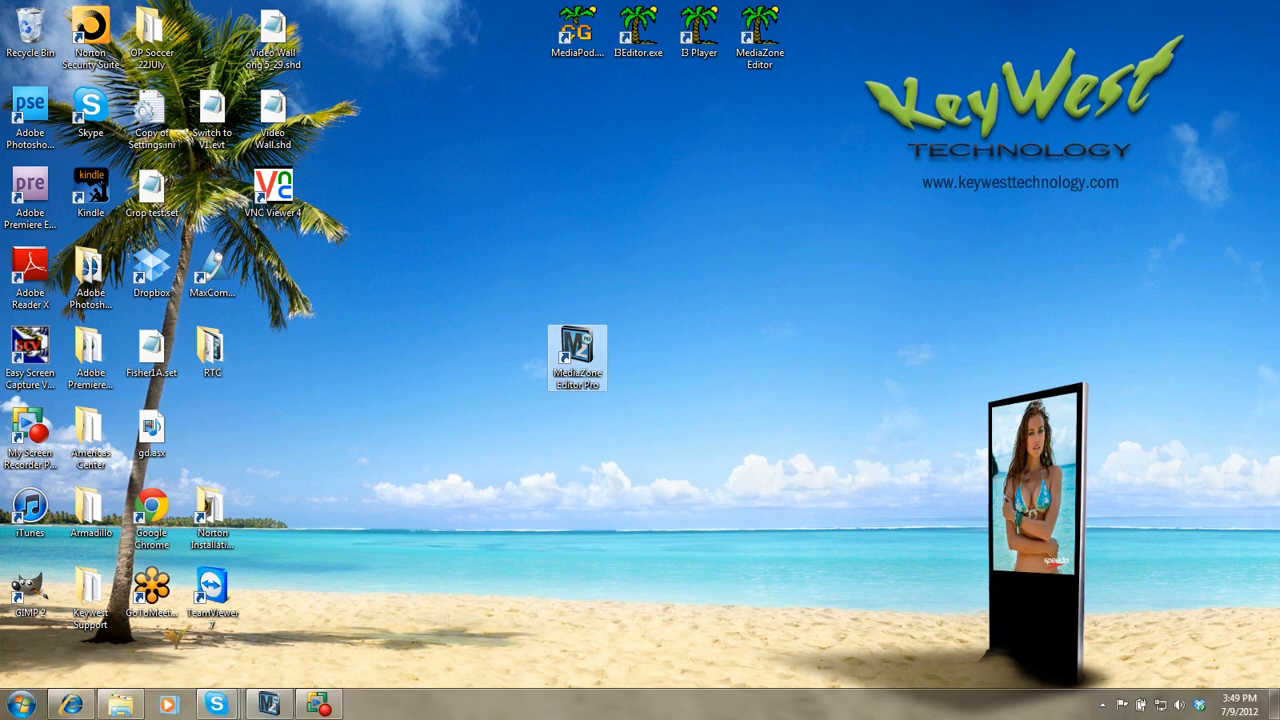
{"action": "left_click", "coordinate": [266, 706]}
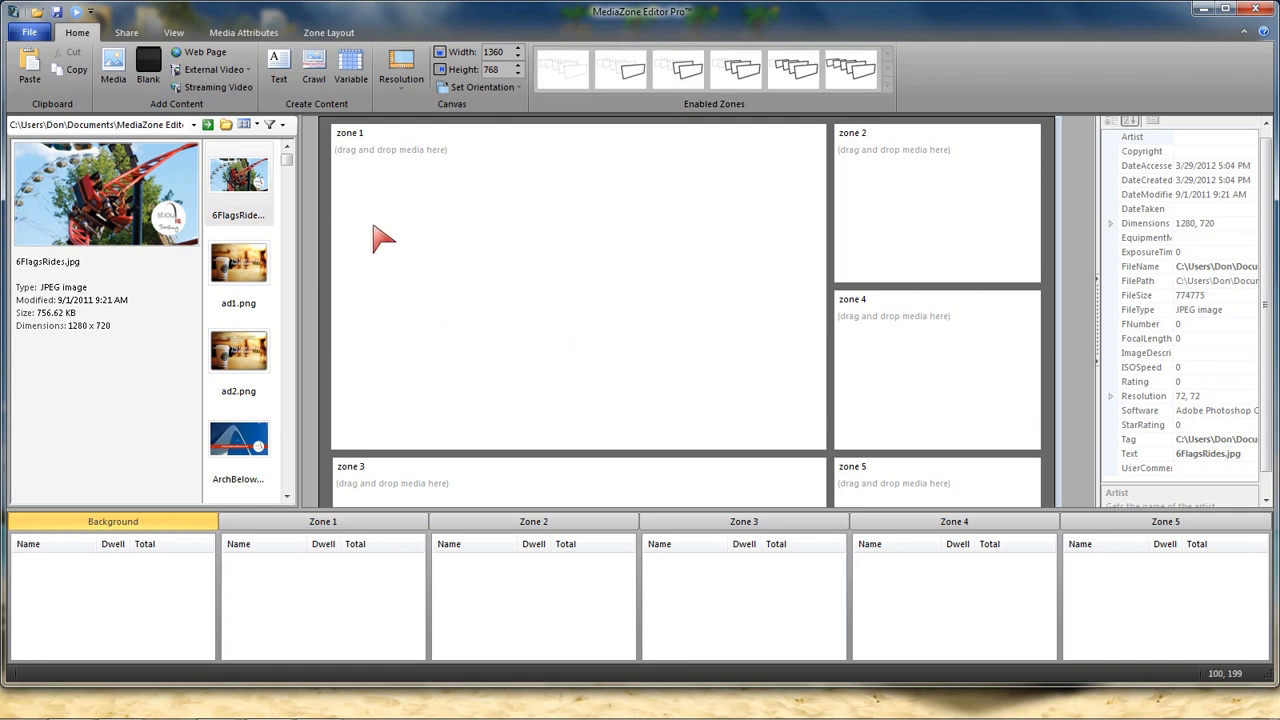
{"action": "left_click", "coordinate": [137, 270]}
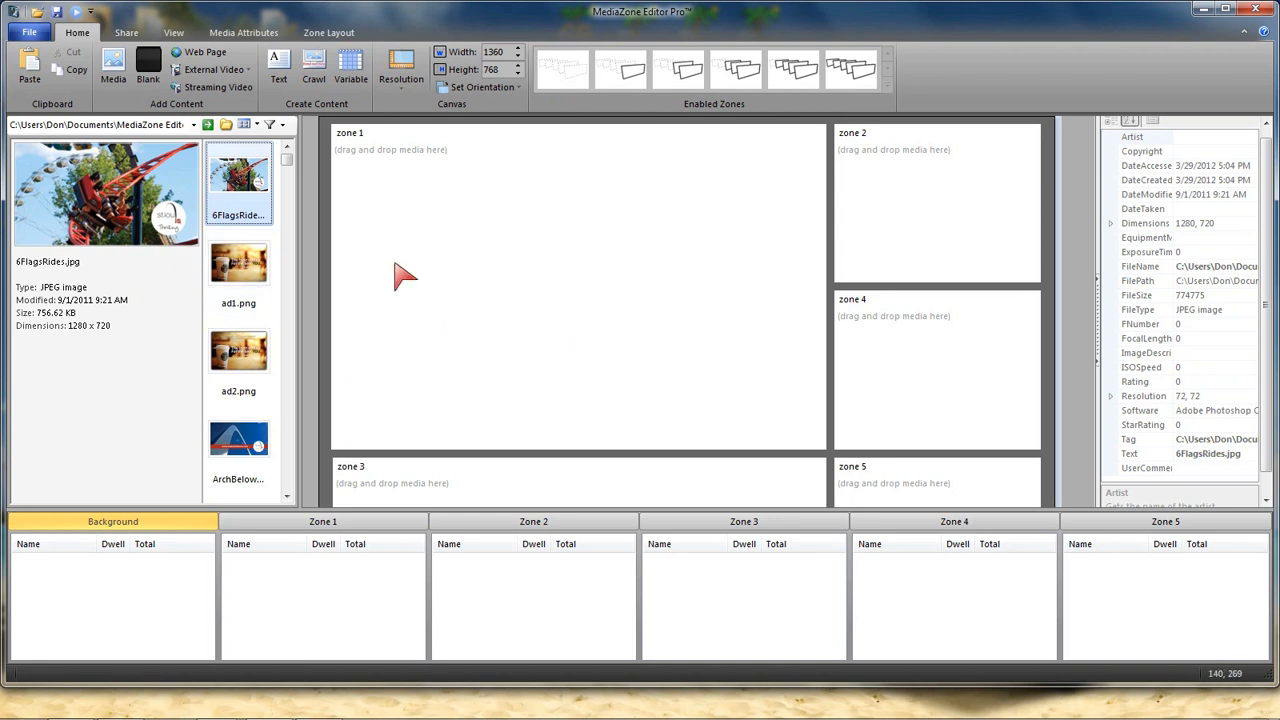
{"action": "left_click", "coordinate": [435, 263]}
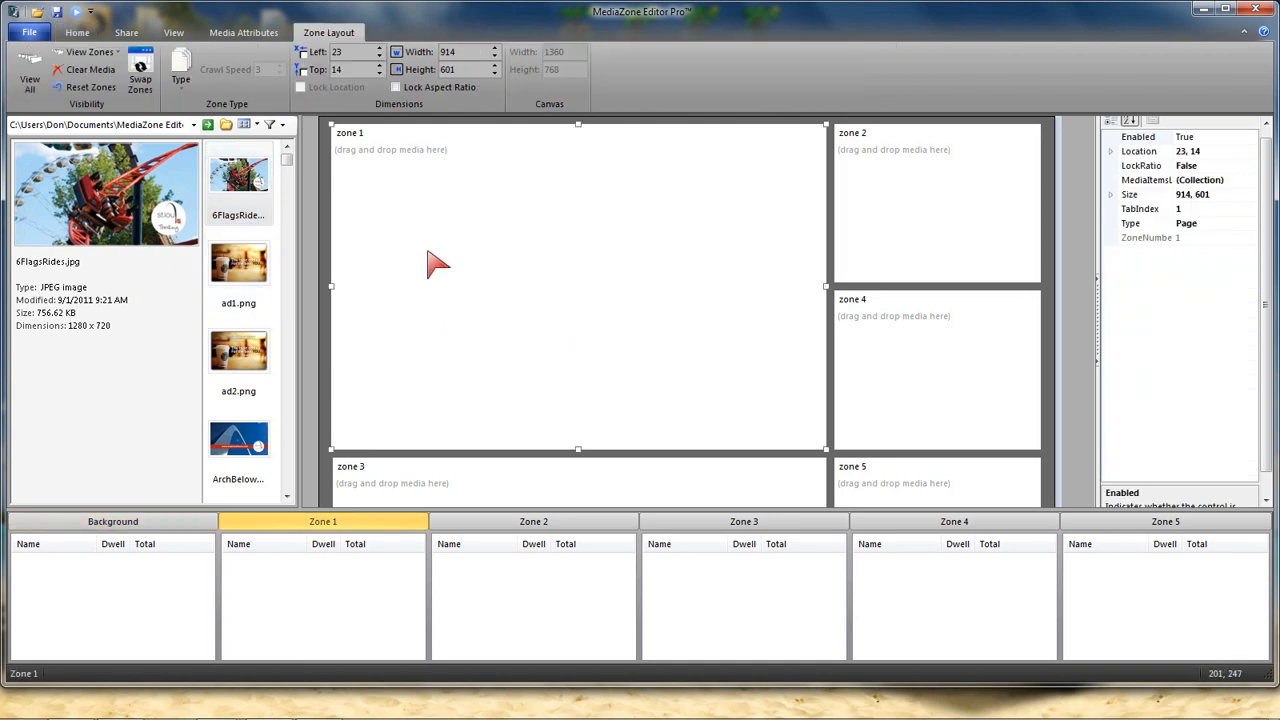
{"action": "left_click", "coordinate": [150, 524]}
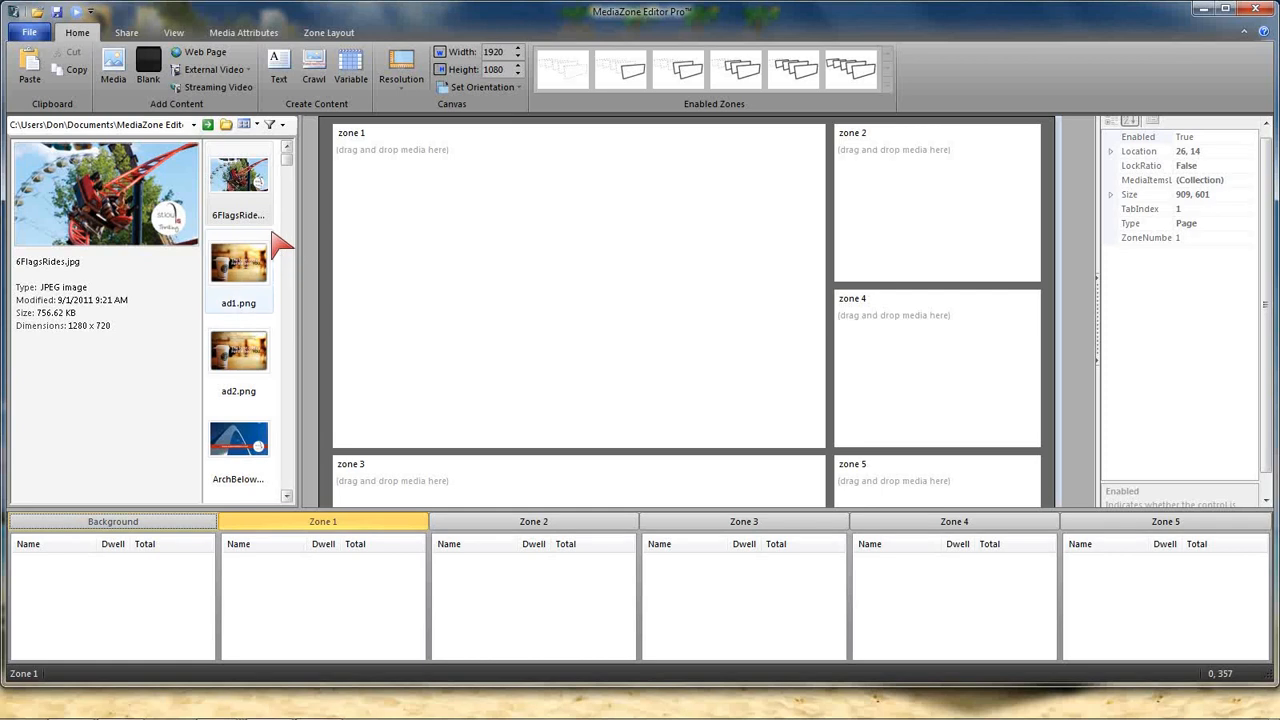
{"action": "left_click", "coordinate": [29, 32]}
{"action": "left_click", "coordinate": [56, 78]}
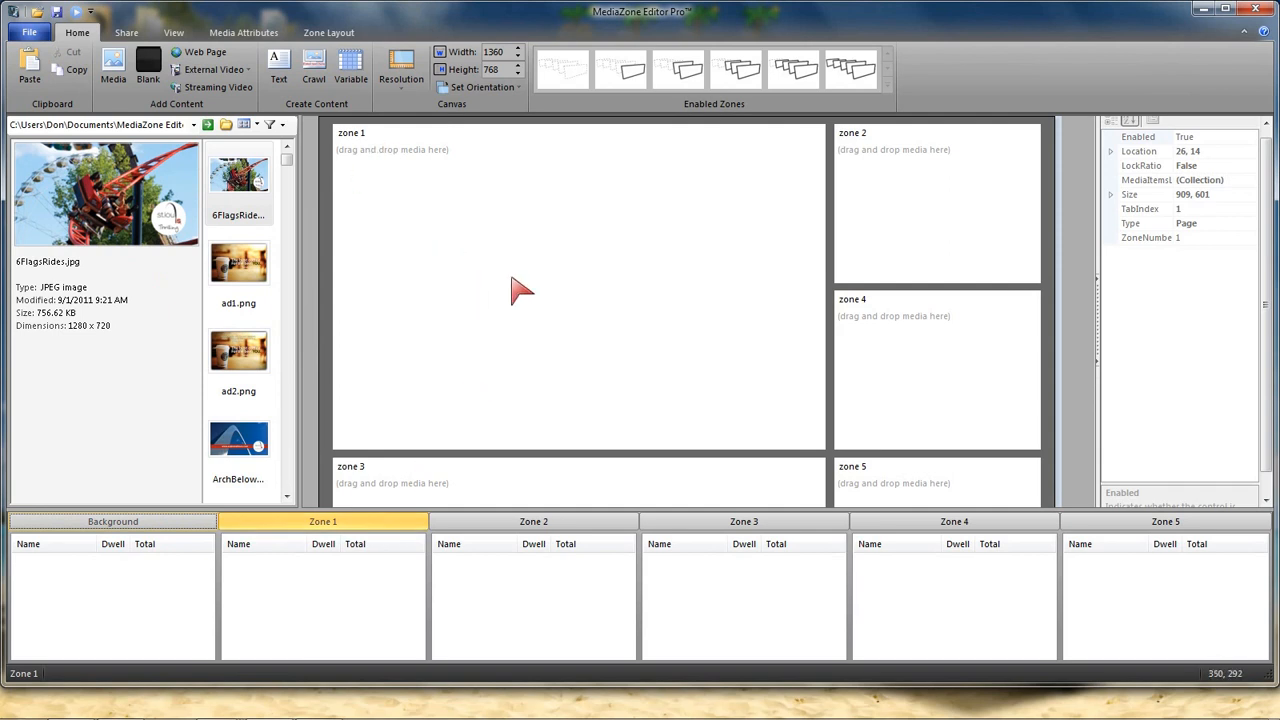
{"action": "left_click", "coordinate": [400, 89]}
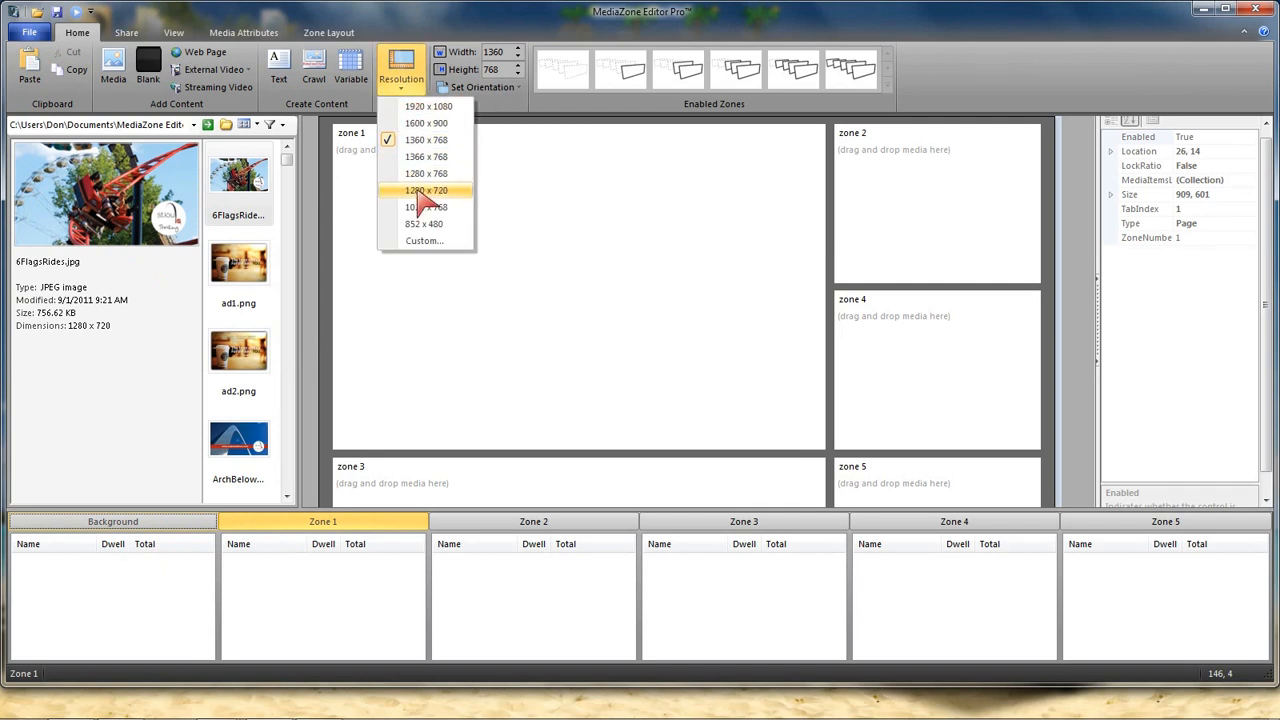
{"action": "left_click", "coordinate": [420, 242]}
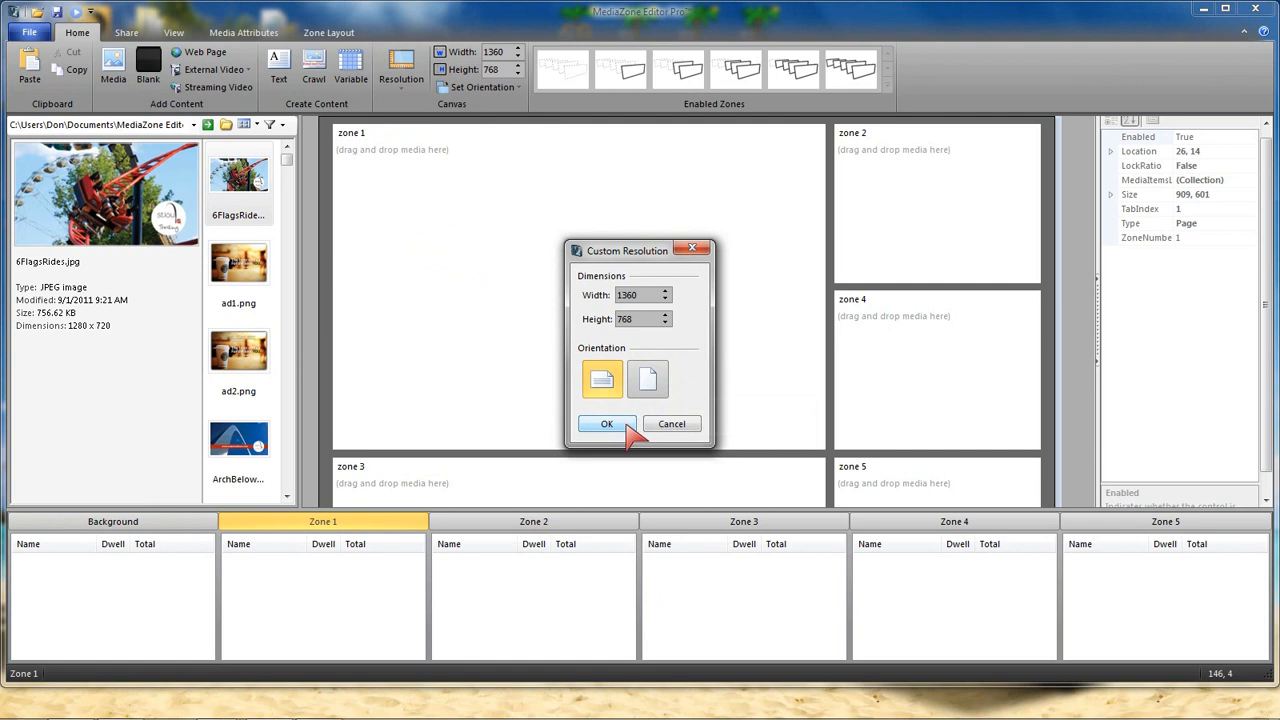
{"action": "left_click", "coordinate": [668, 432]}
Set the canvas resolution to 1920 x 1080.
{"action": "left_click", "coordinate": [400, 80]}
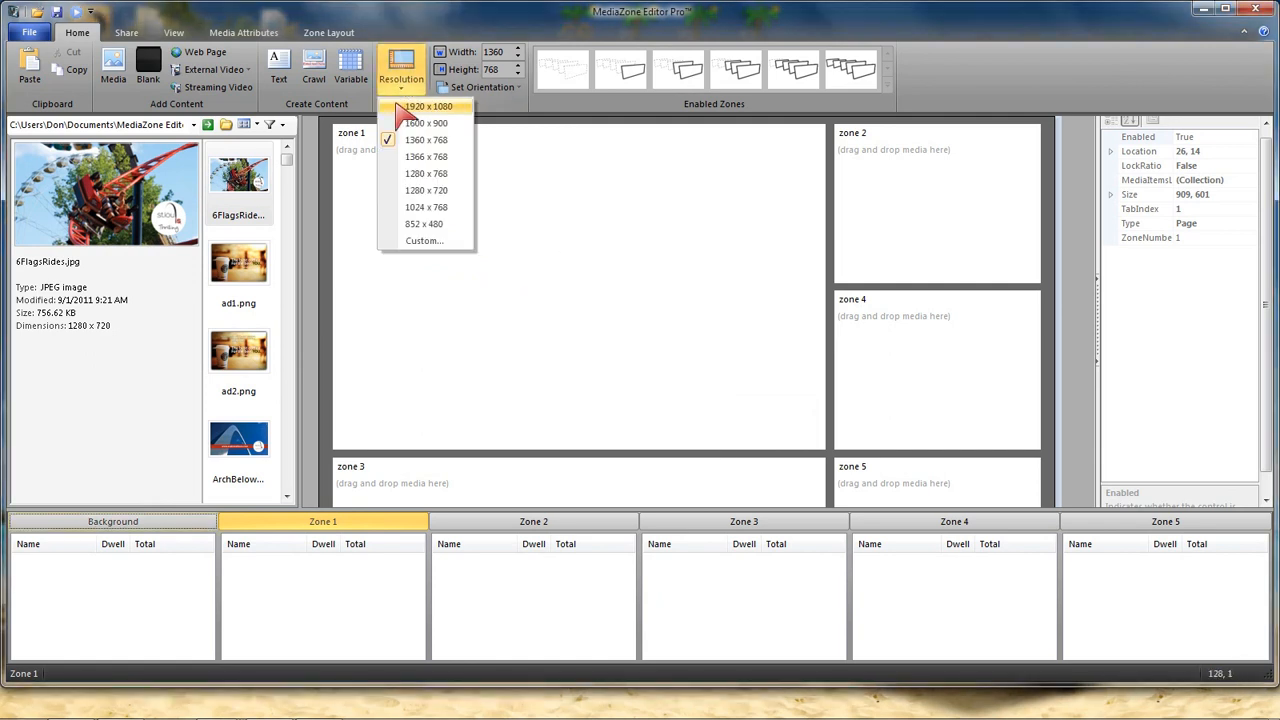
{"action": "left_click", "coordinate": [405, 110]}
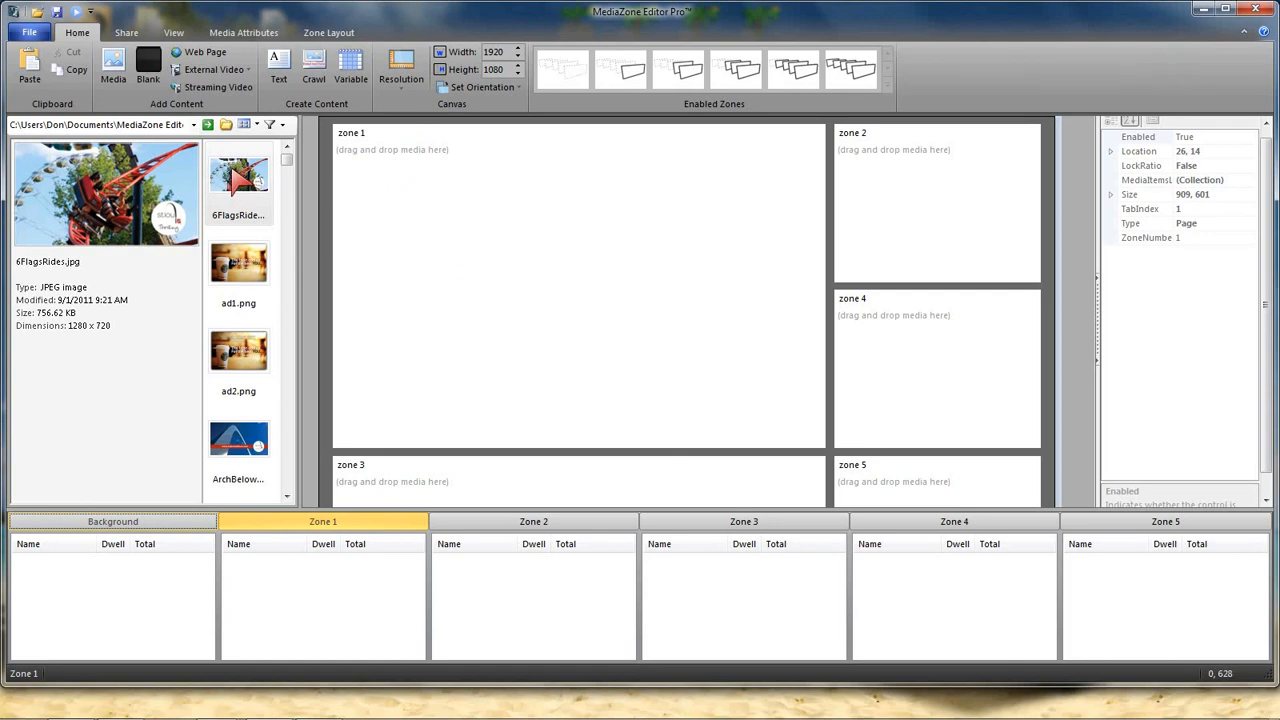
Compare the Details, Thumbnails and Gallery views of the media library, and return it to the Pane view.
{"action": "left_click", "coordinate": [256, 124]}
{"action": "left_click", "coordinate": [270, 150]}
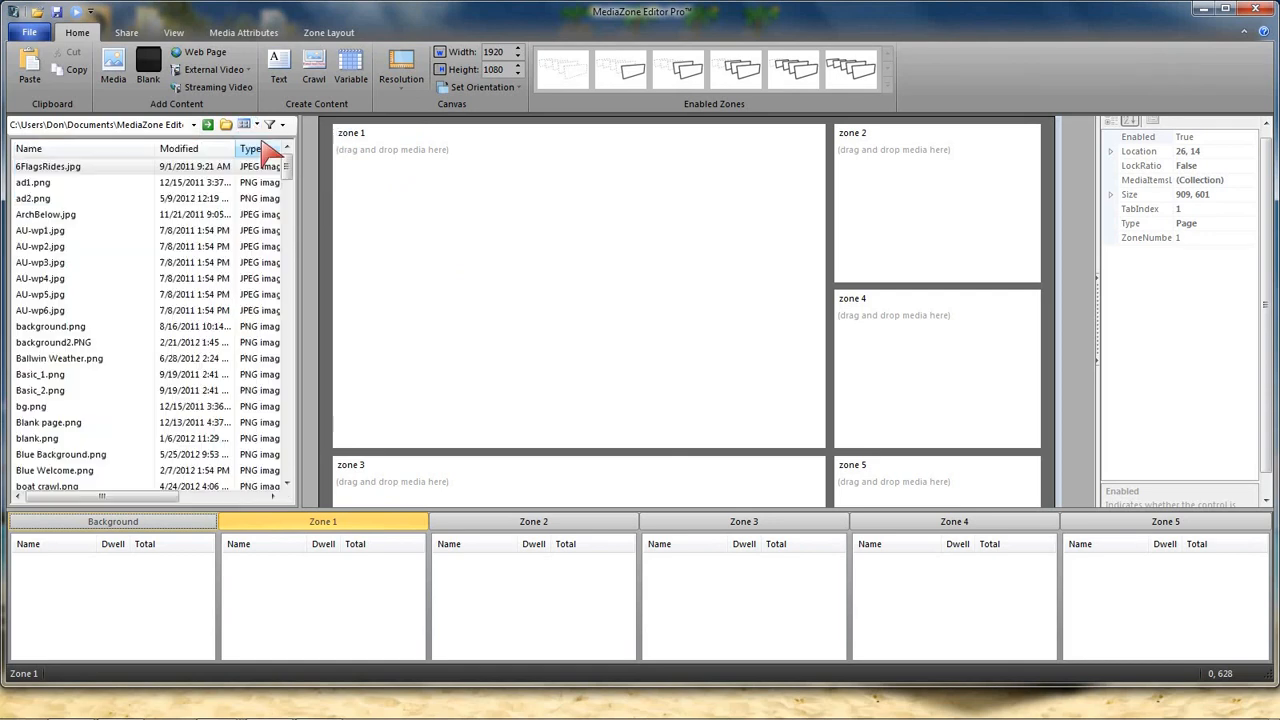
{"action": "left_click", "coordinate": [256, 124]}
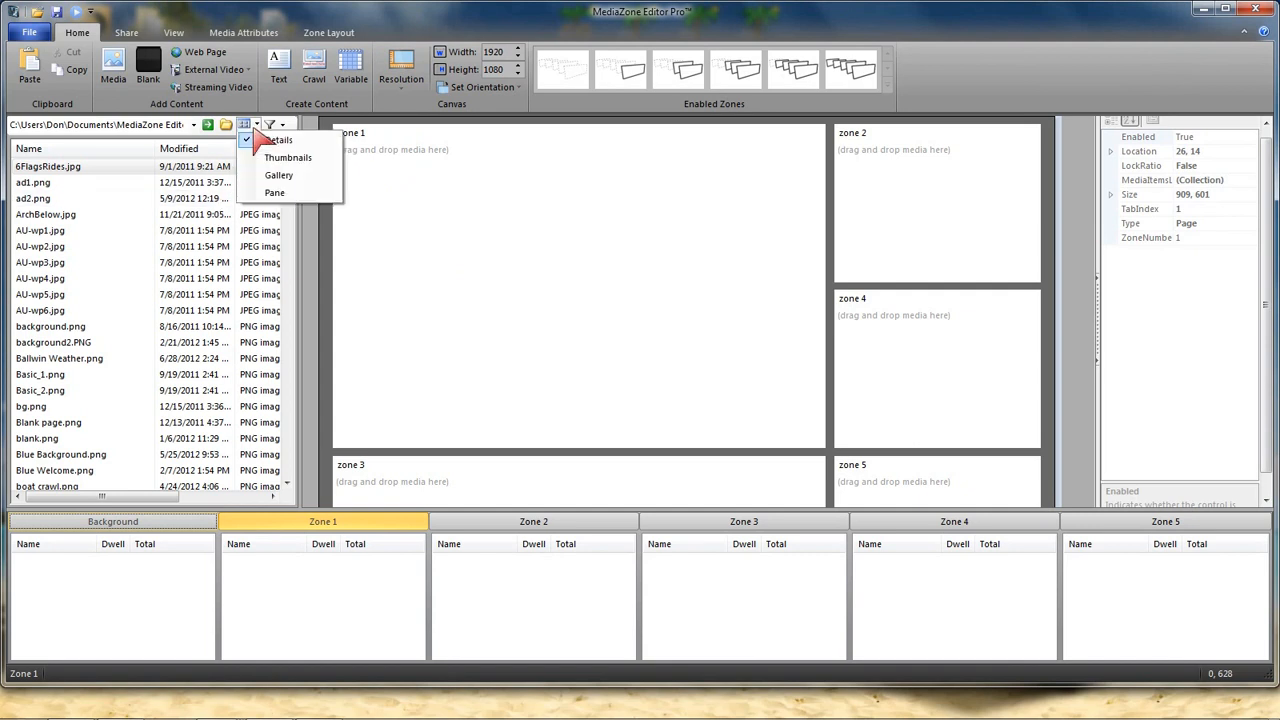
{"action": "left_click", "coordinate": [270, 158]}
{"action": "left_click", "coordinate": [256, 124]}
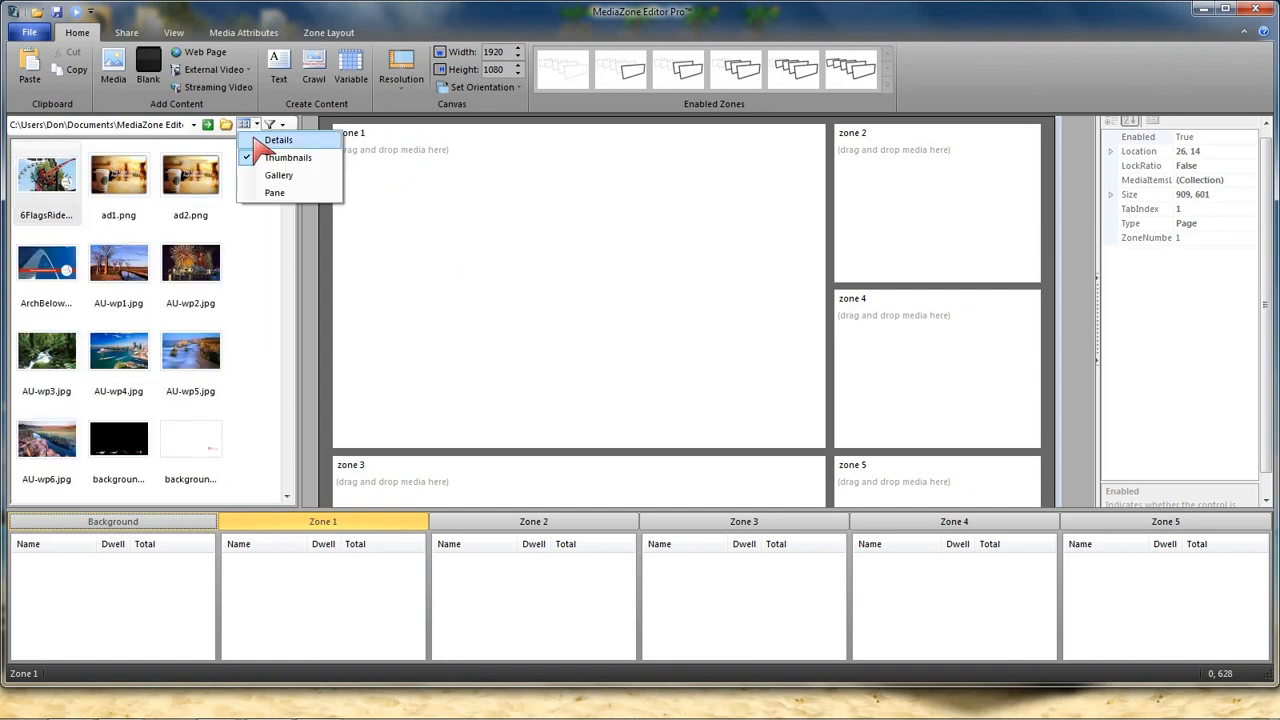
{"action": "left_click", "coordinate": [261, 175]}
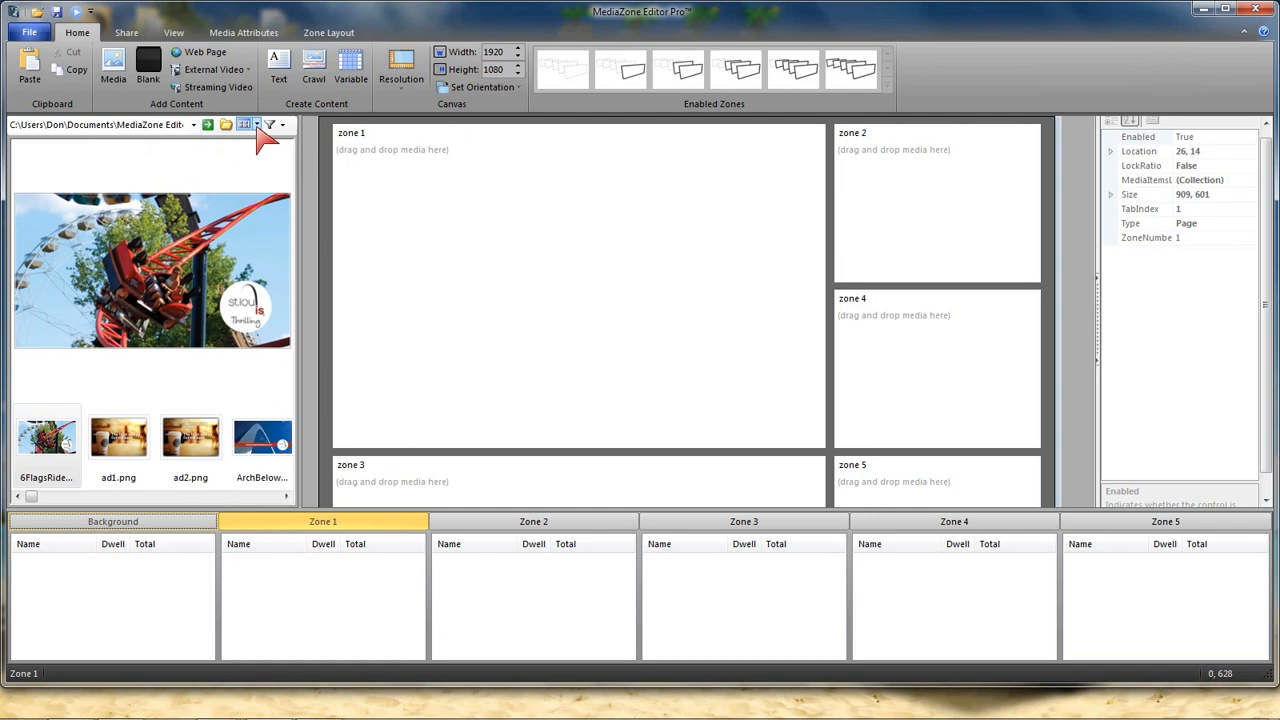
{"action": "left_click", "coordinate": [256, 124]}
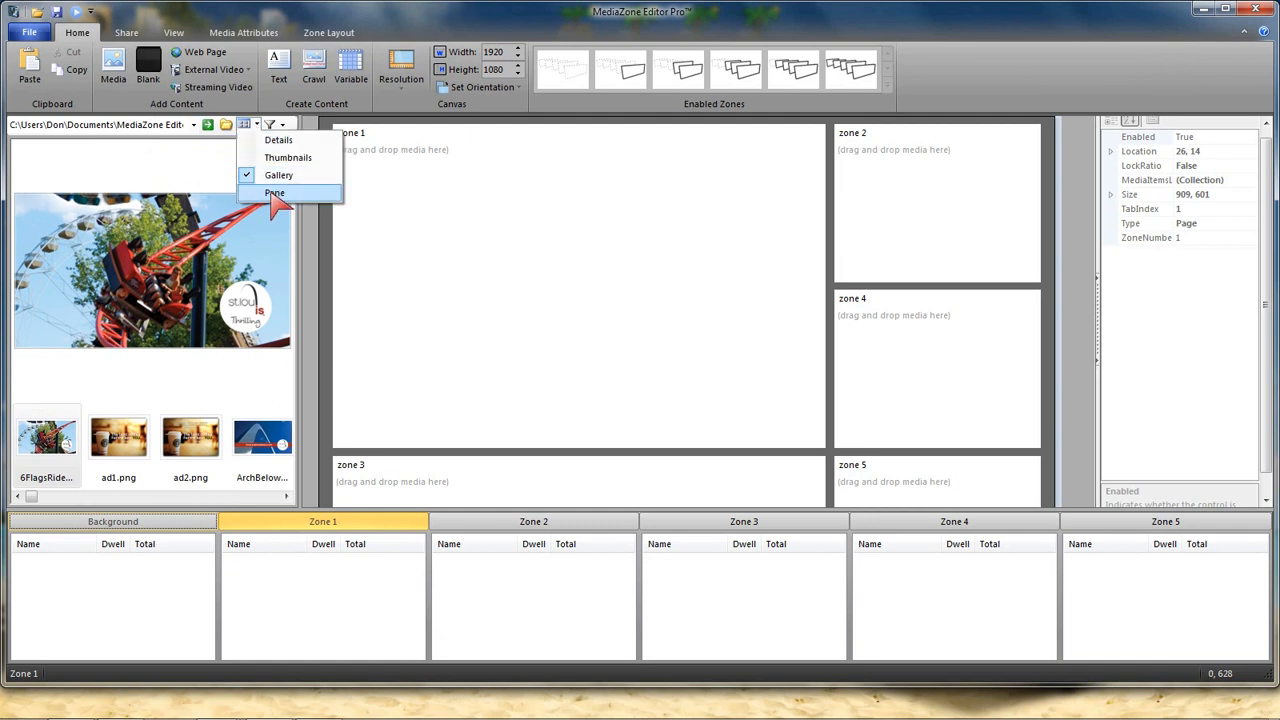
{"action": "left_click", "coordinate": [274, 193]}
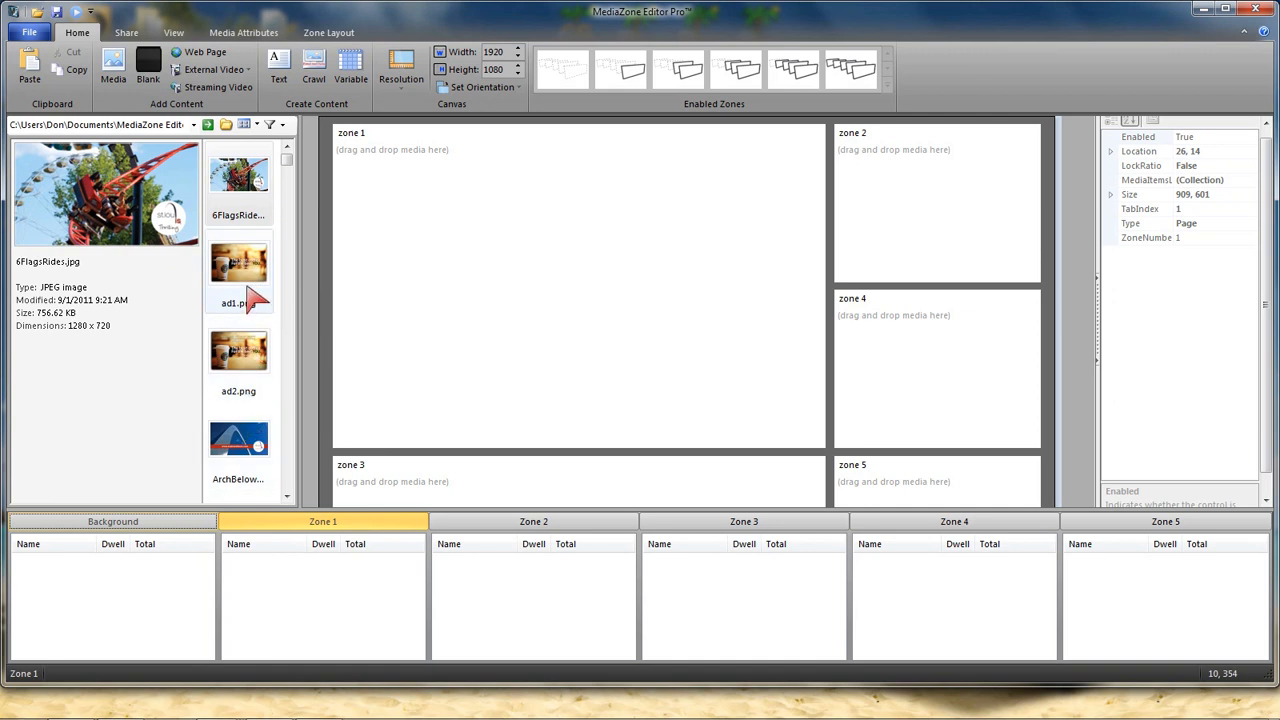
Select zones 1, 2, 4, 5 and 3 in turn on the canvas to examine the layout.
{"action": "left_click", "coordinate": [476, 238]}
{"action": "left_click", "coordinate": [890, 243]}
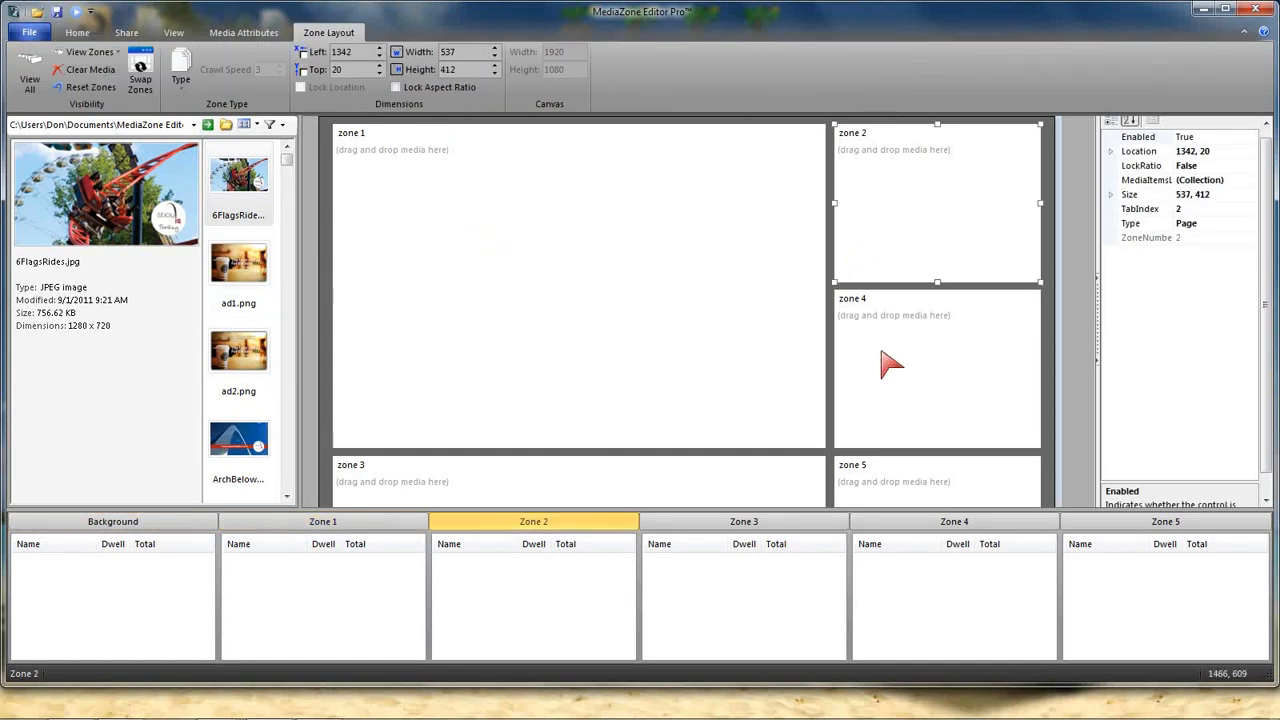
{"action": "left_click", "coordinate": [882, 374]}
{"action": "left_click", "coordinate": [890, 462]}
{"action": "left_click", "coordinate": [757, 490]}
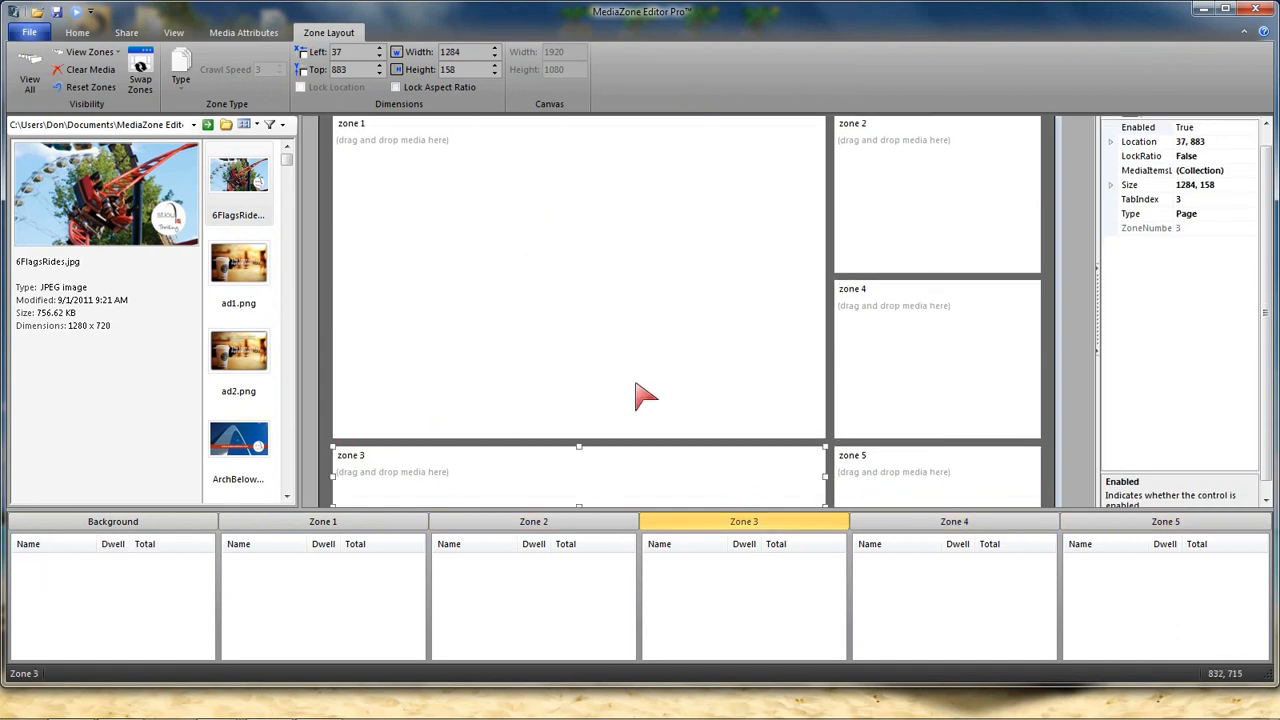
Try the zone counts from one to five, go back down to three, and return to five enabled zones.
{"action": "left_click", "coordinate": [77, 33]}
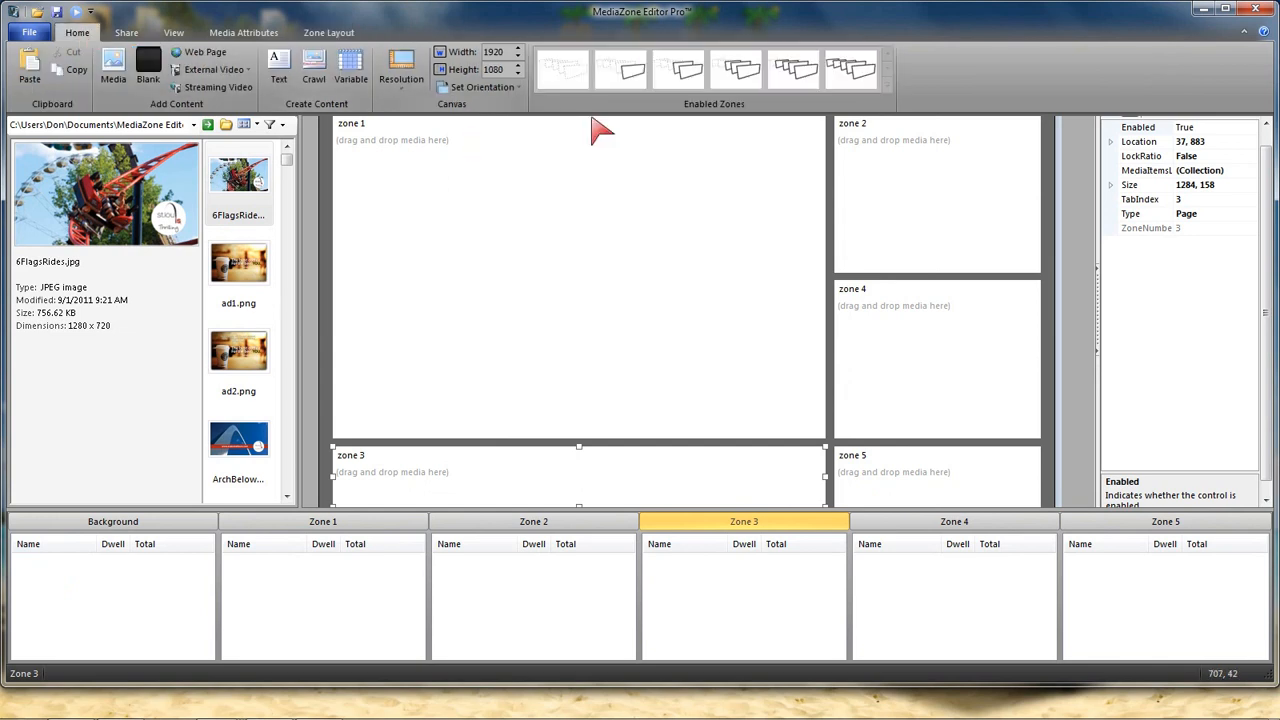
{"action": "left_click", "coordinate": [618, 70]}
{"action": "left_click", "coordinate": [688, 84]}
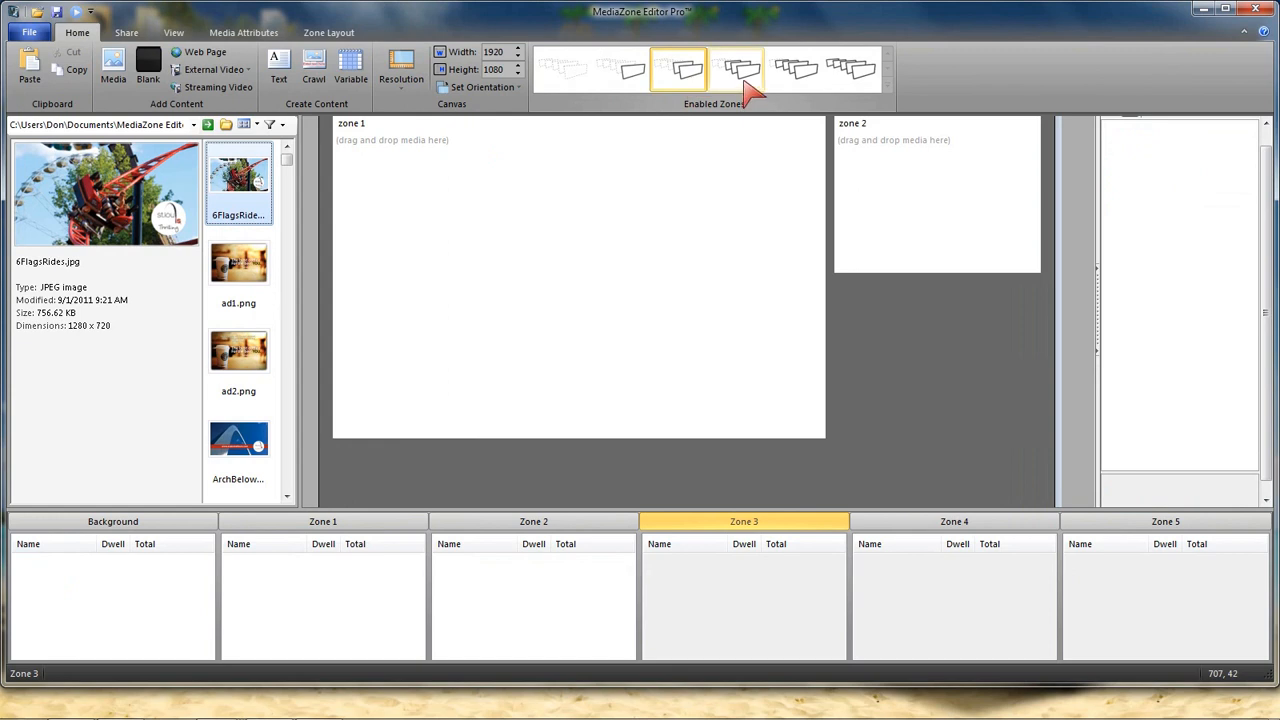
{"action": "left_click", "coordinate": [748, 86]}
{"action": "left_click", "coordinate": [798, 84]}
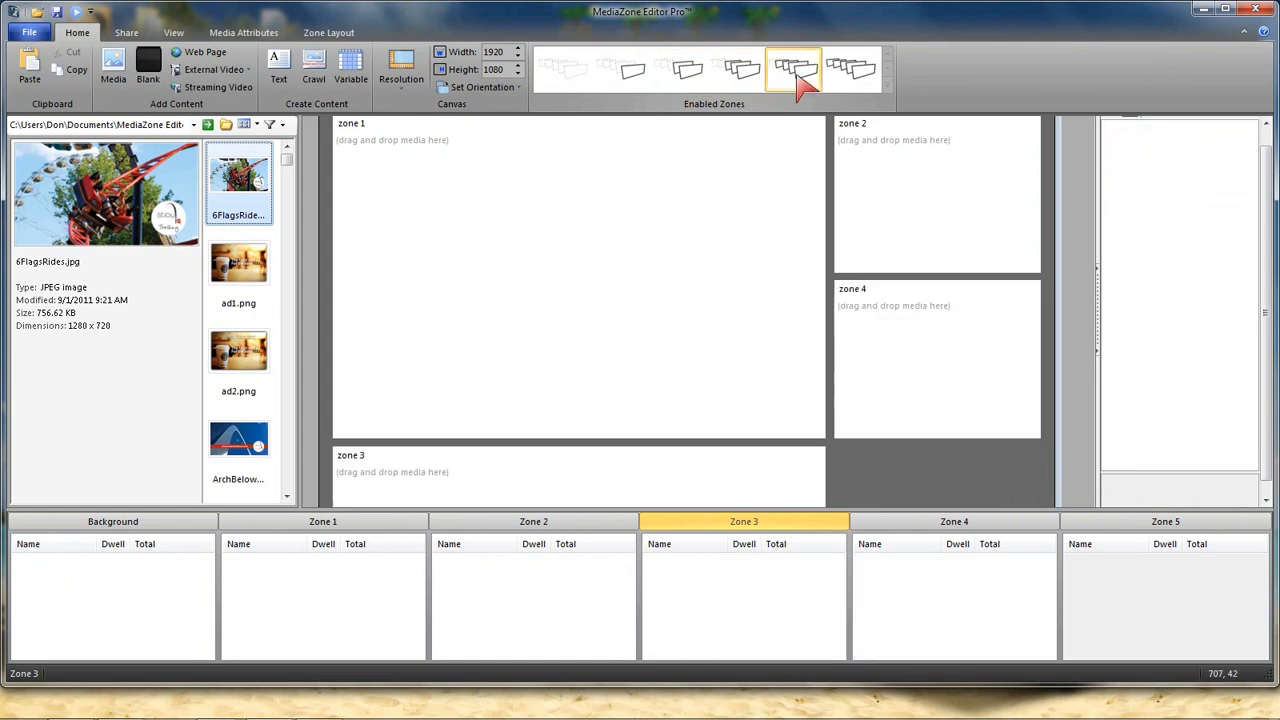
{"action": "left_click", "coordinate": [852, 84]}
{"action": "left_click", "coordinate": [798, 84]}
{"action": "left_click", "coordinate": [748, 84]}
{"action": "left_click", "coordinate": [800, 84]}
{"action": "left_click", "coordinate": [855, 72]}
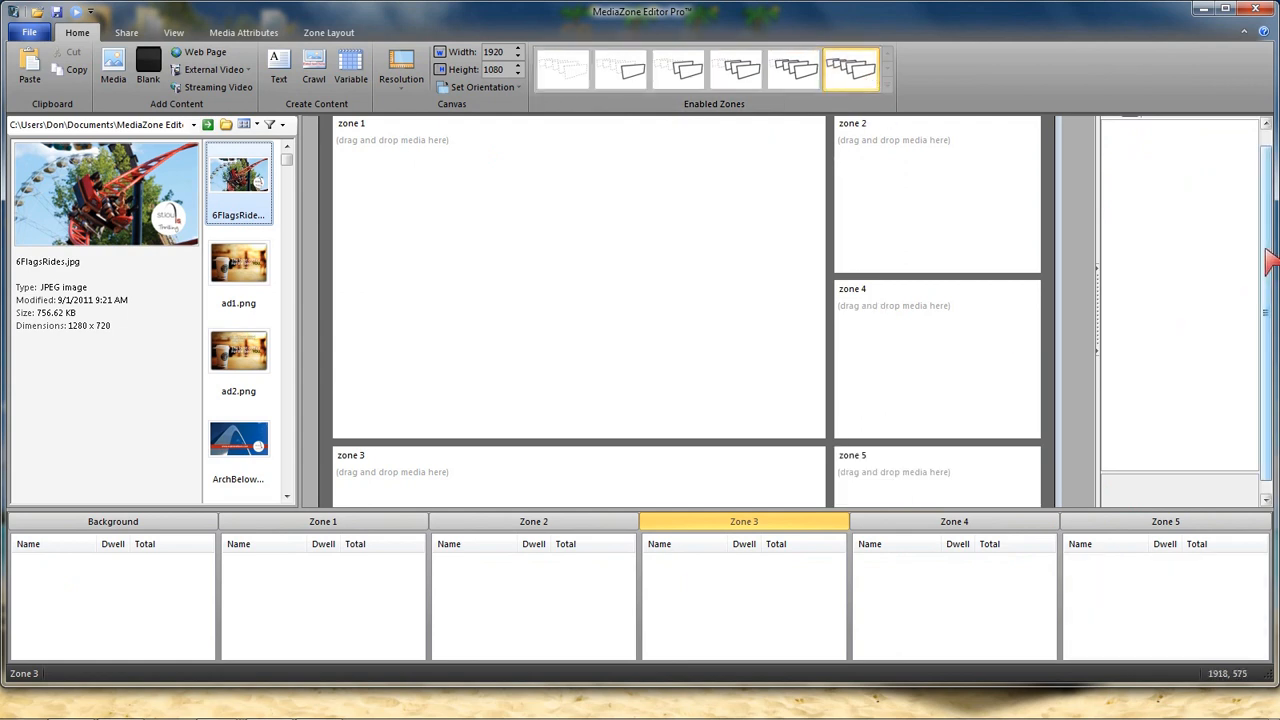
Enlarge the canvas area by lowering the divider above the zone playlists.
{"action": "left_click_drag", "start_coordinate": [1266, 250], "coordinate": [1252, 227]}
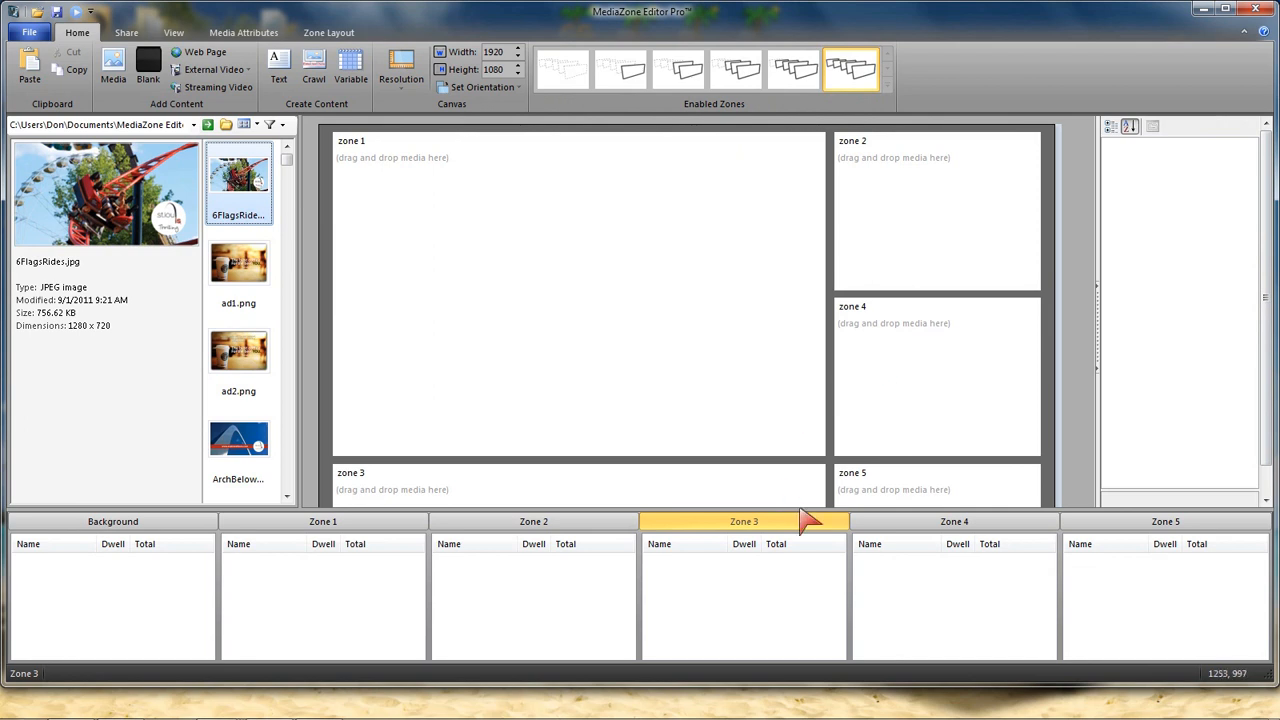
{"action": "left_click_drag", "start_coordinate": [681, 512], "coordinate": [670, 547]}
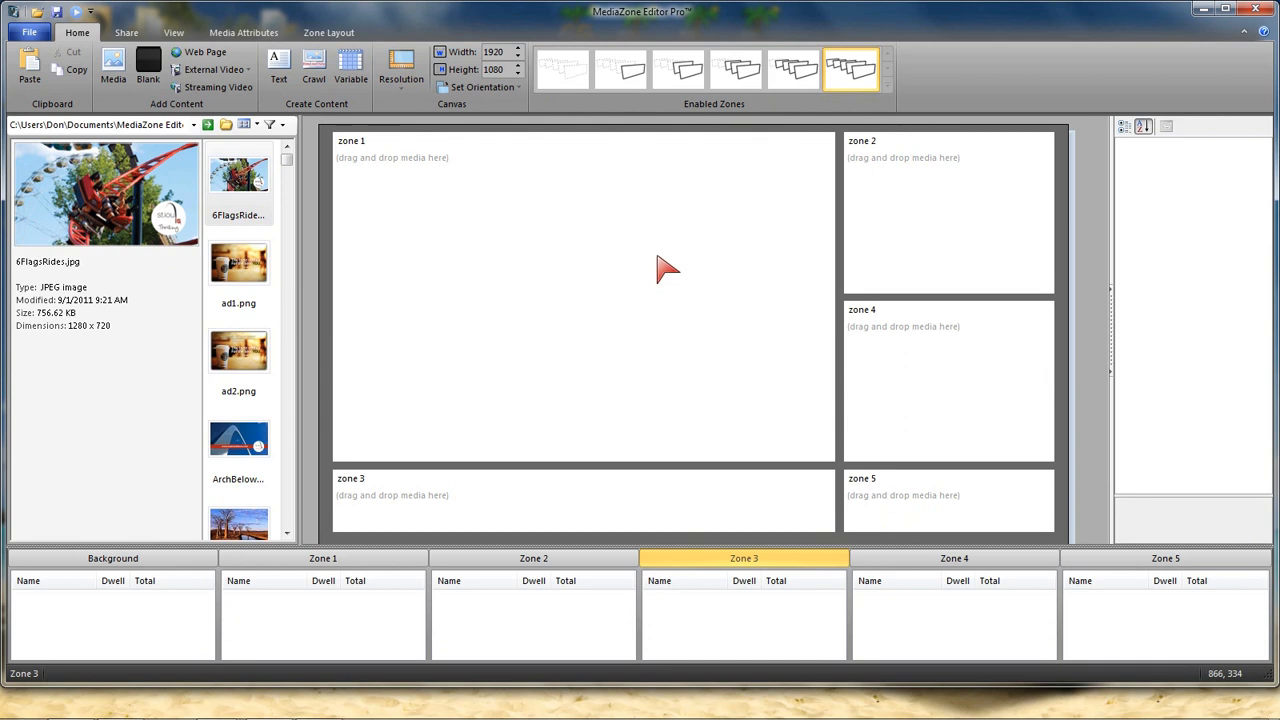
Add Blue Background.png from the media library to the Background playlist.
{"action": "left_click", "coordinate": [286, 533]}
{"action": "left_click", "coordinate": [286, 533]}
{"action": "left_click", "coordinate": [286, 533]}
{"action": "left_click", "coordinate": [286, 533]}
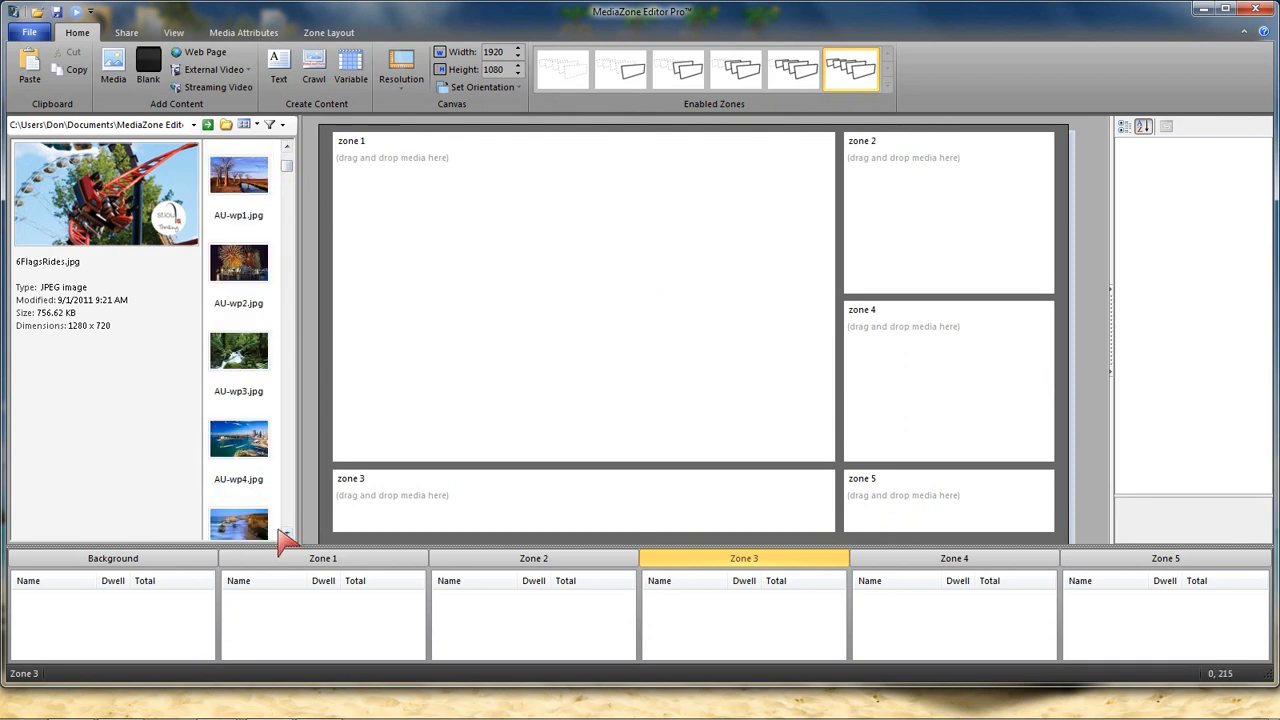
{"action": "left_click", "coordinate": [286, 533]}
{"action": "left_click", "coordinate": [286, 533]}
{"action": "left_click", "coordinate": [286, 533]}
{"action": "left_click", "coordinate": [286, 533]}
{"action": "left_click", "coordinate": [286, 533]}
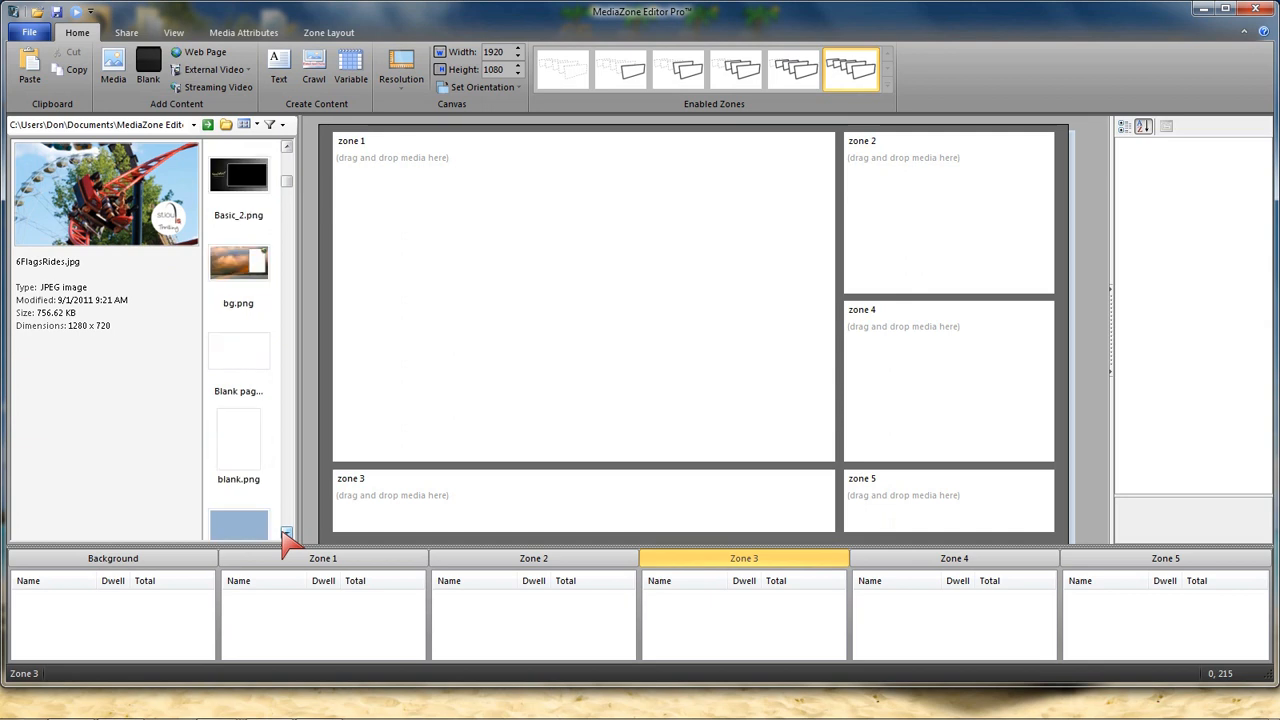
{"action": "left_click", "coordinate": [286, 533]}
{"action": "left_click", "coordinate": [238, 452]}
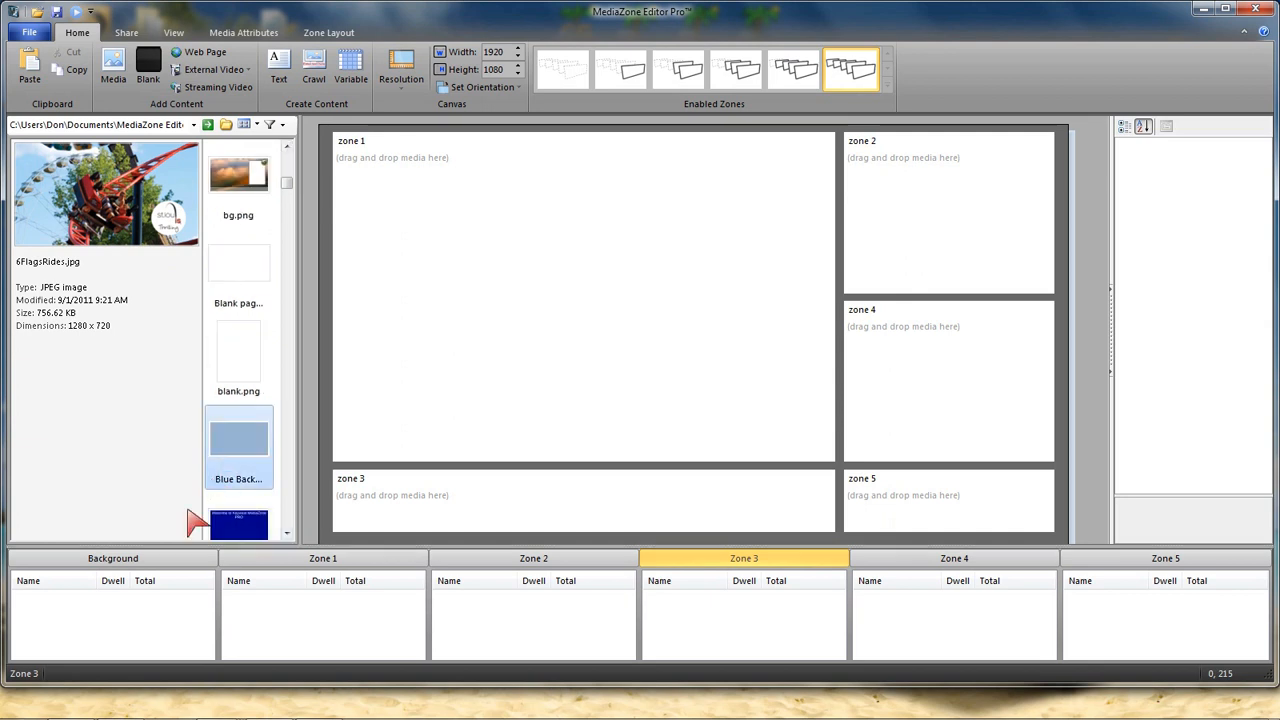
{"action": "left_click_drag", "start_coordinate": [105, 625], "coordinate": [108, 622]}
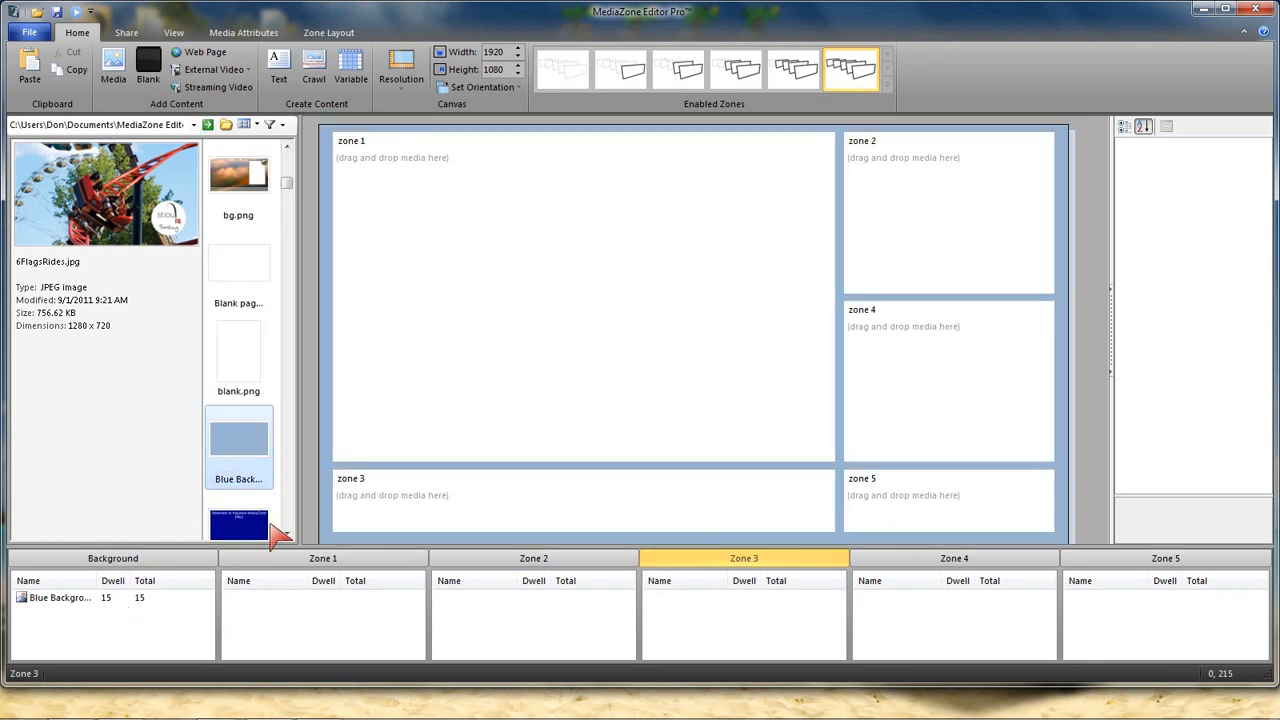
Resize zone 1 from its upper-left corner to about 1287 x 819, and select Blue Background.png in the Background playlist.
{"action": "left_click", "coordinate": [360, 140]}
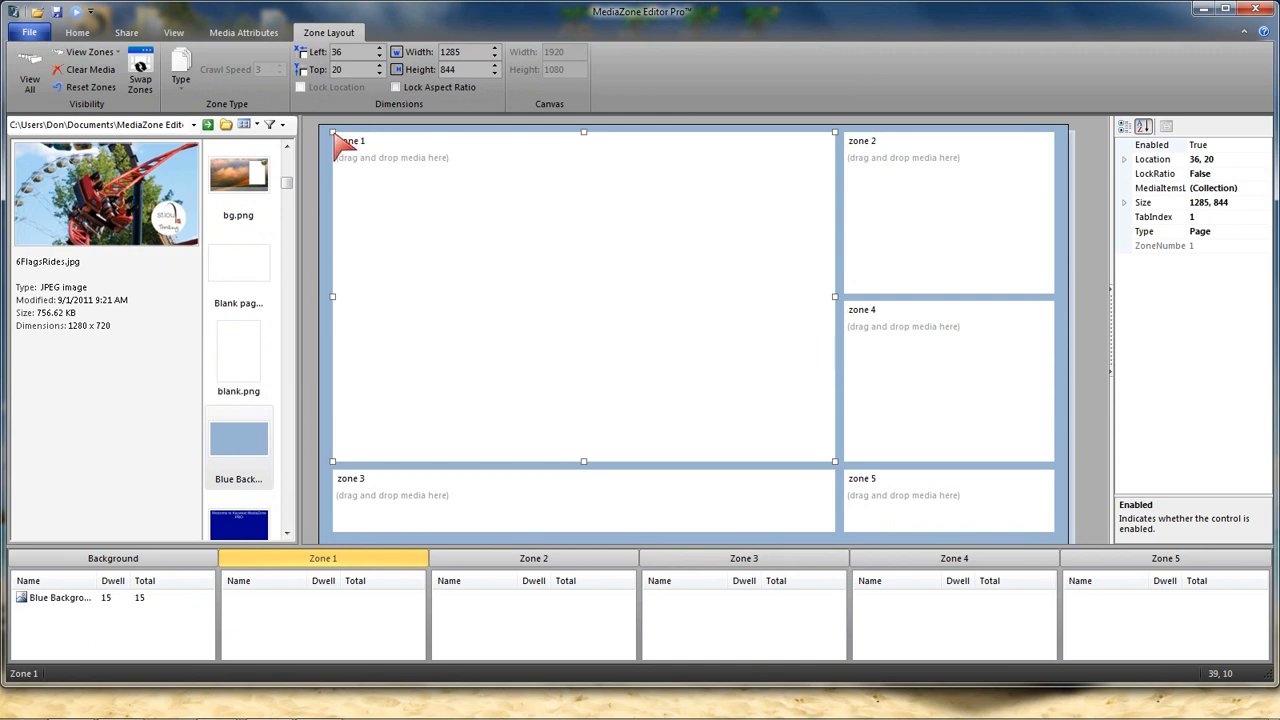
{"action": "mouse_move", "coordinate": [336, 138]}
{"action": "left_mouse_down"}
{"action": "mouse_move", "coordinate": [463, 256]}
{"action": "mouse_move", "coordinate": [688, 374]}
{"action": "mouse_move", "coordinate": [530, 294]}
{"action": "mouse_move", "coordinate": [330, 150]}
{"action": "left_mouse_up"}
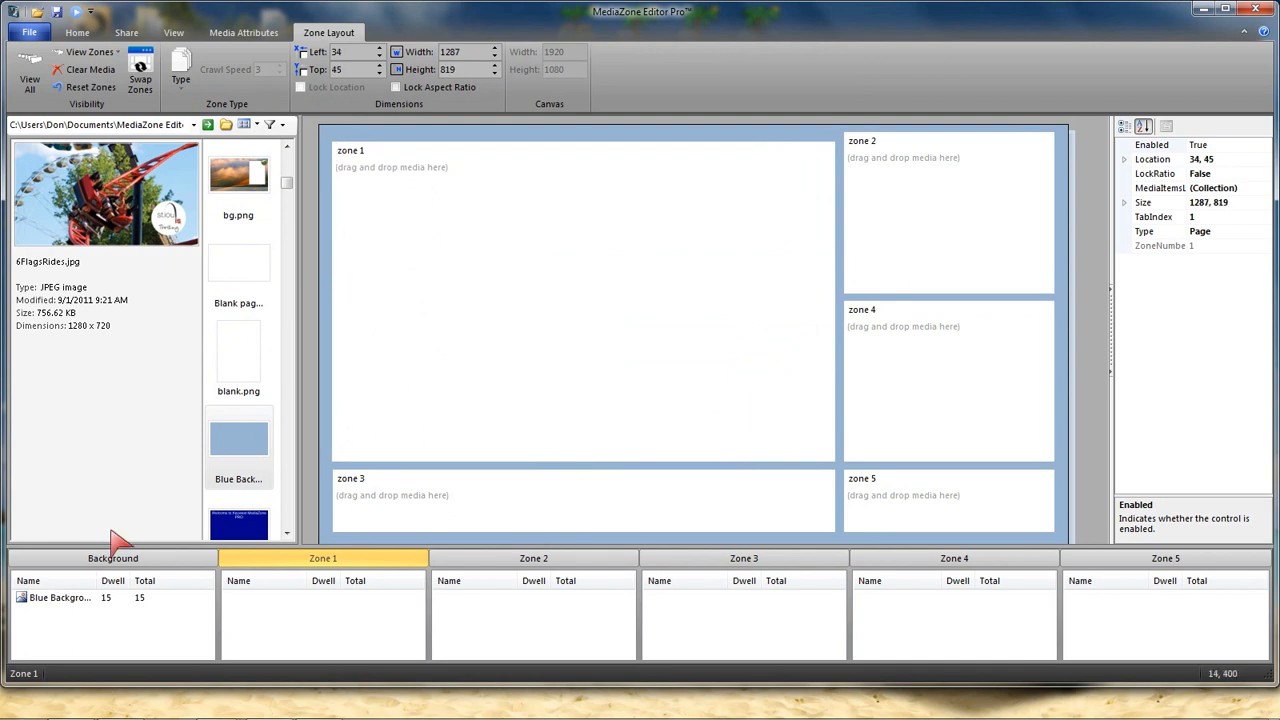
{"action": "left_click", "coordinate": [64, 600]}
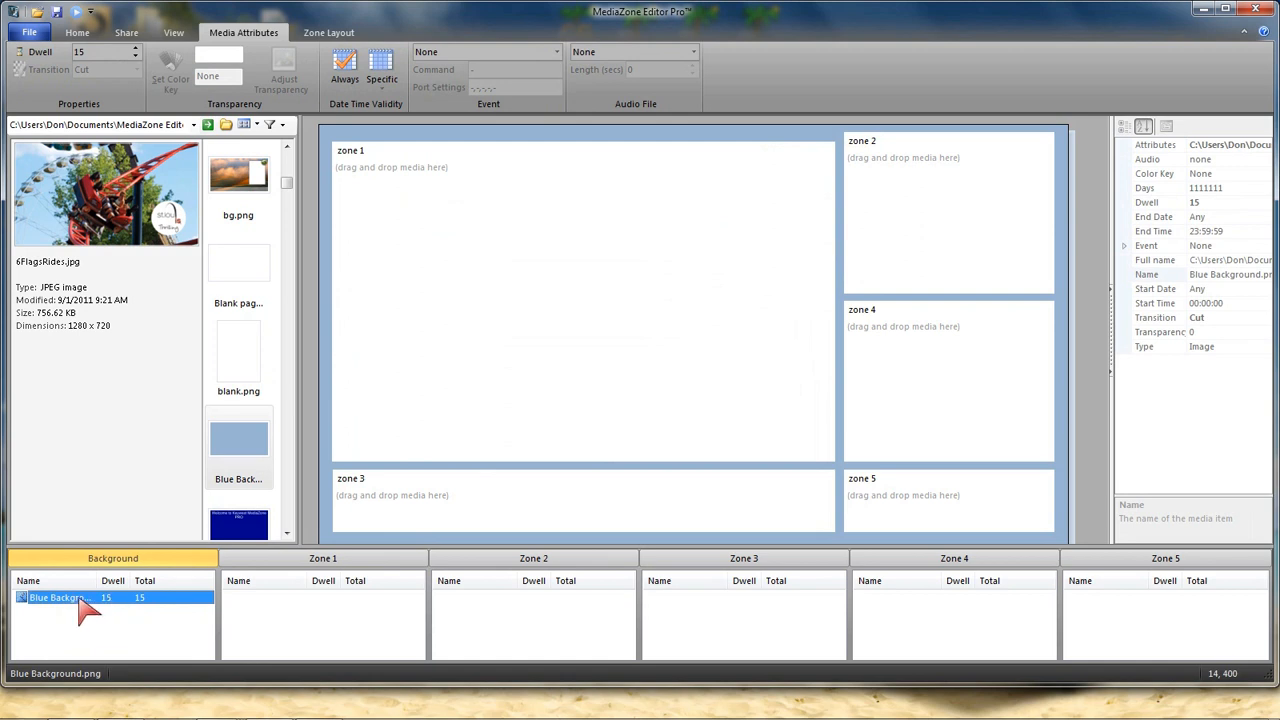
Add 6FlagsRides.jpg and ad2.png from the media library to zone 1.
{"action": "left_click_drag", "start_coordinate": [288, 187], "coordinate": [286, 163]}
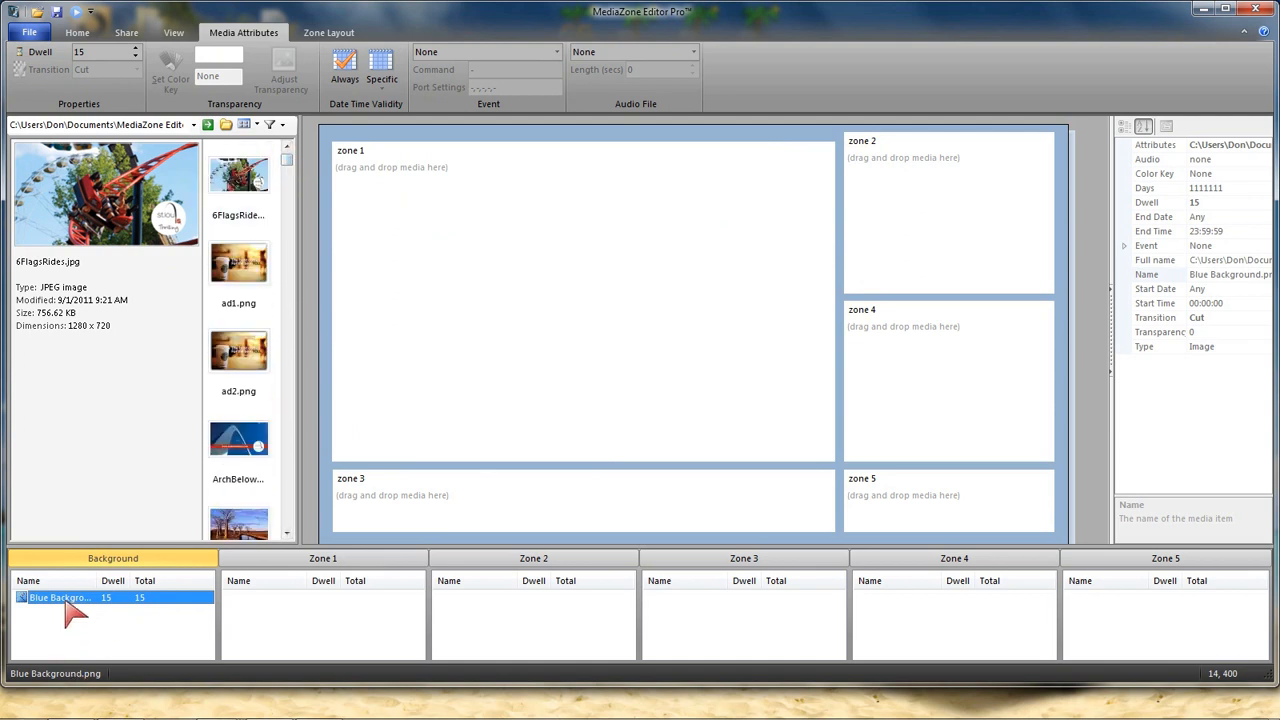
{"action": "left_click", "coordinate": [258, 180]}
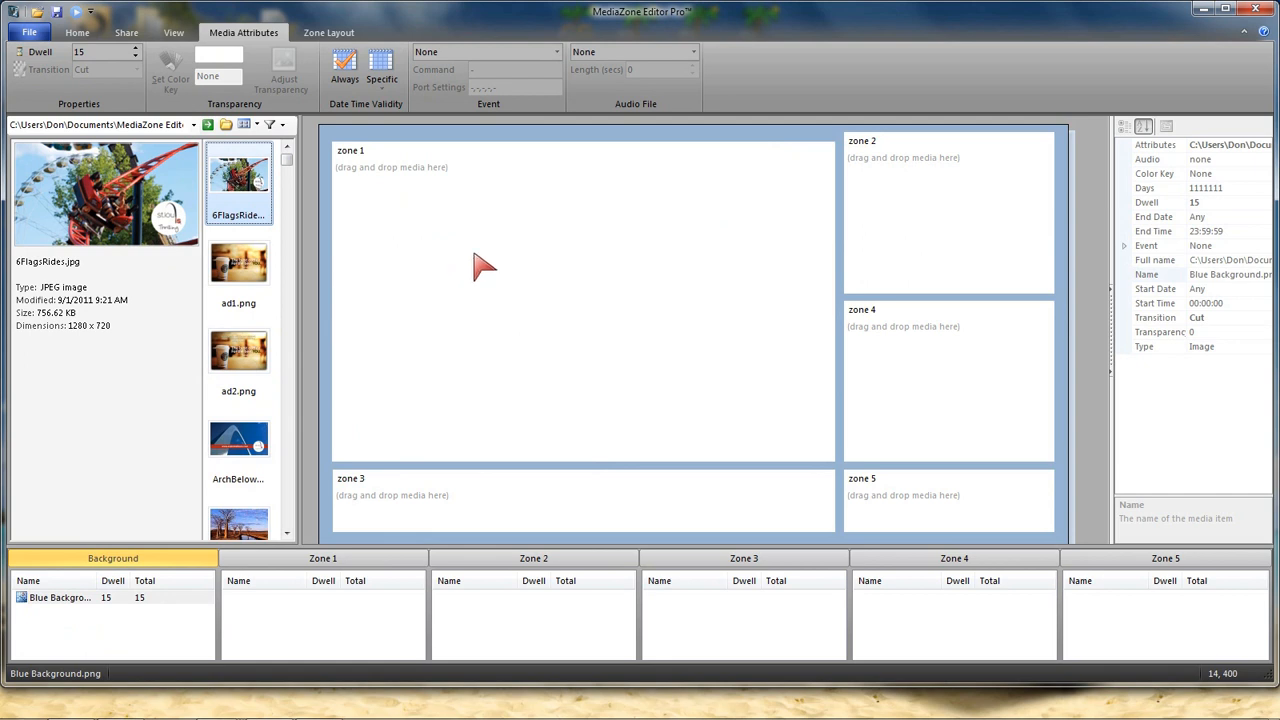
{"action": "left_click", "coordinate": [516, 267]}
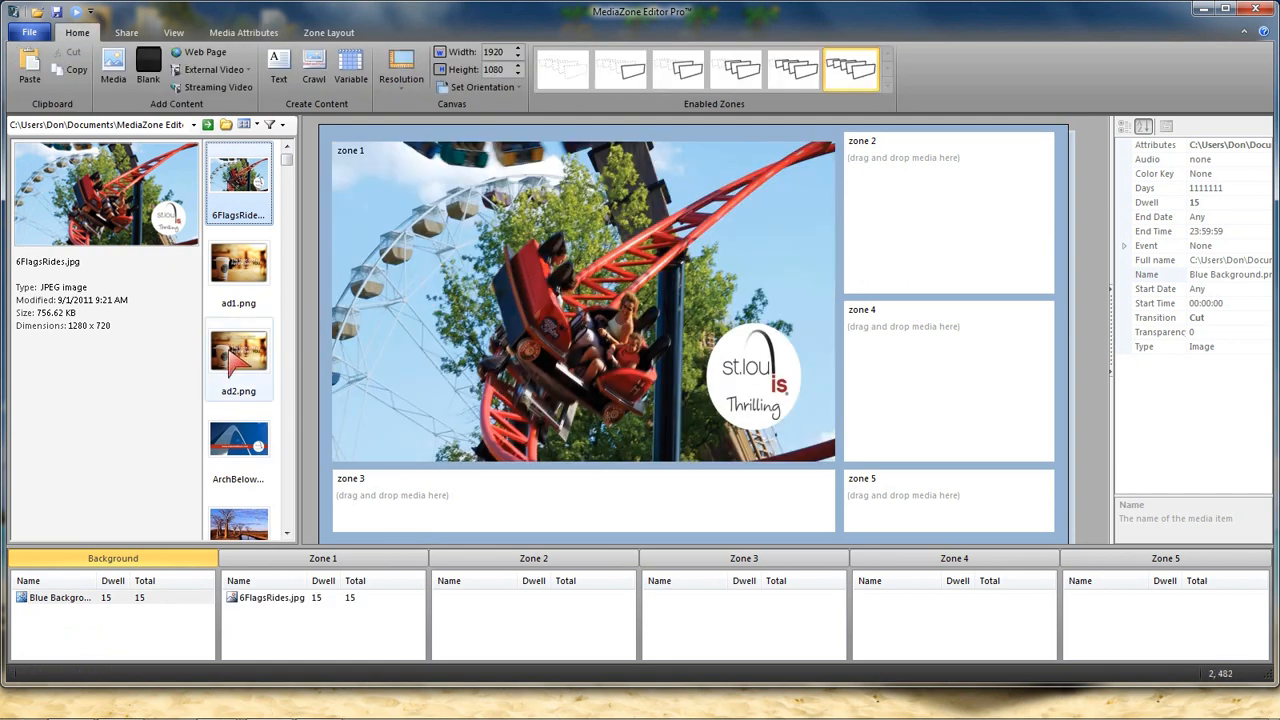
{"action": "left_click_drag", "start_coordinate": [238, 360], "coordinate": [455, 336]}
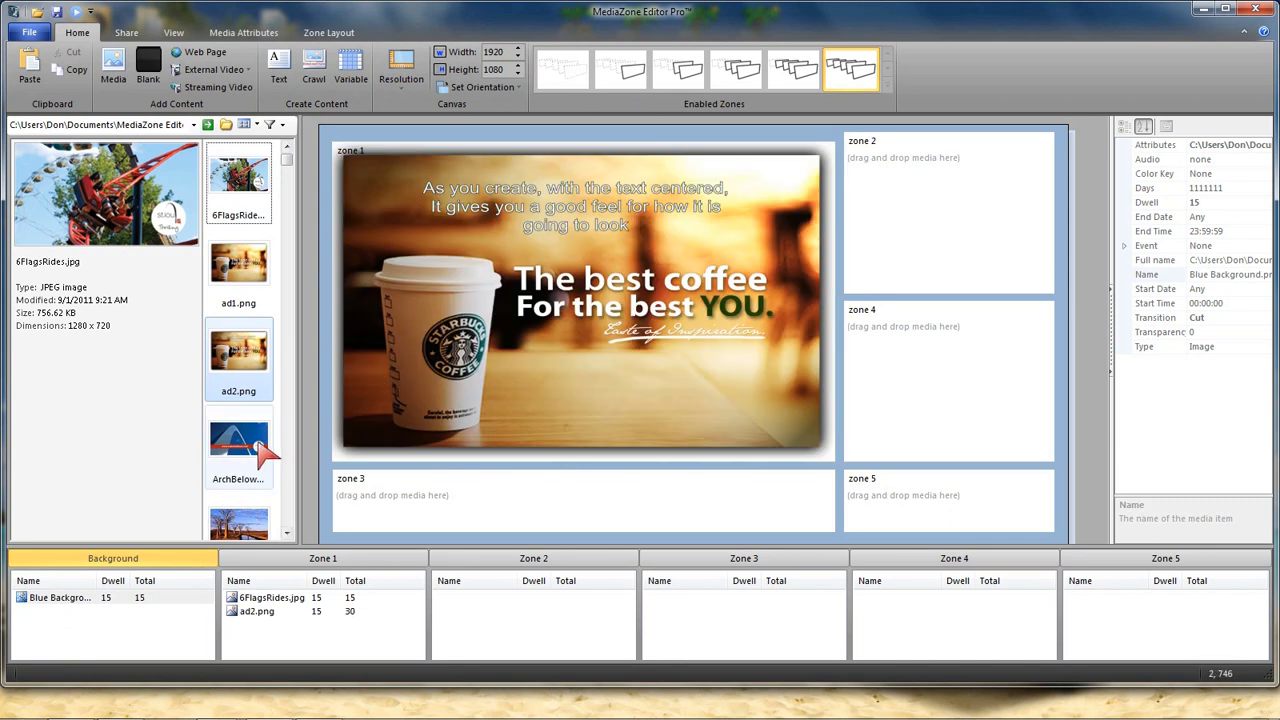
Add ArchBelow.jpg from the media library to zone 1, and preview the images in its playlist one by one.
{"action": "left_click_drag", "start_coordinate": [254, 452], "coordinate": [480, 402]}
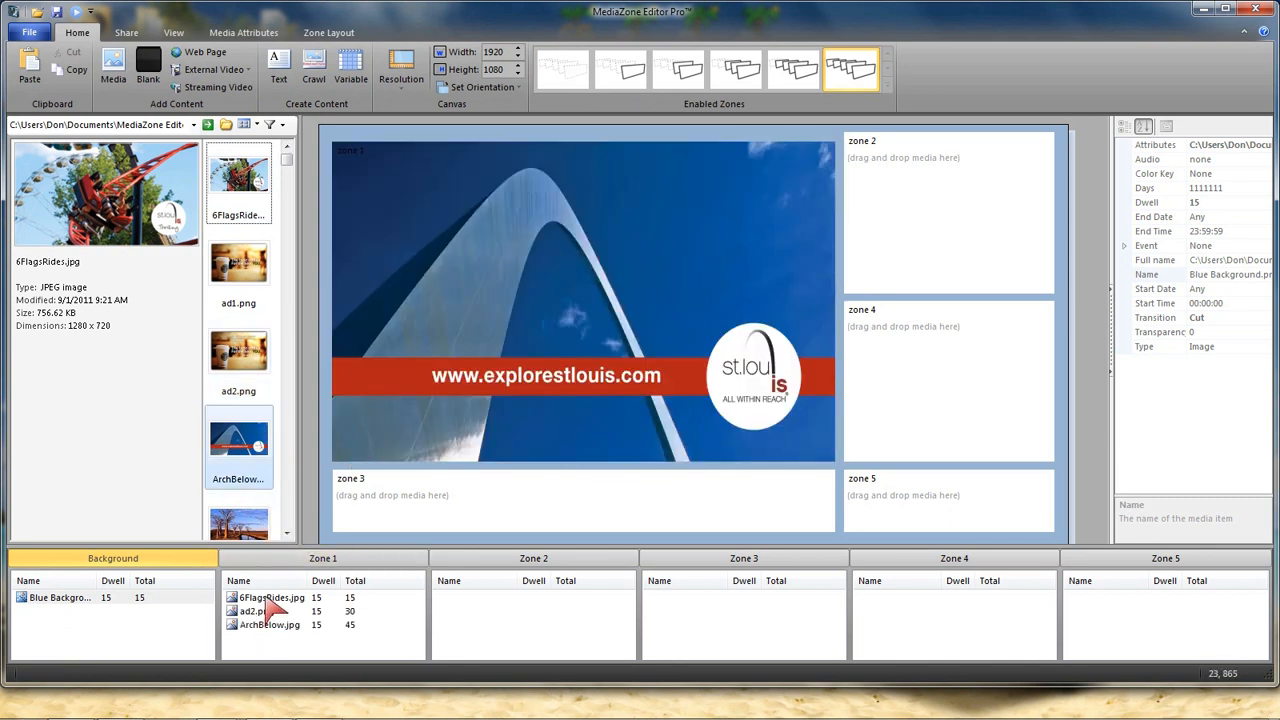
{"action": "left_click", "coordinate": [262, 598]}
{"action": "left_click", "coordinate": [258, 612]}
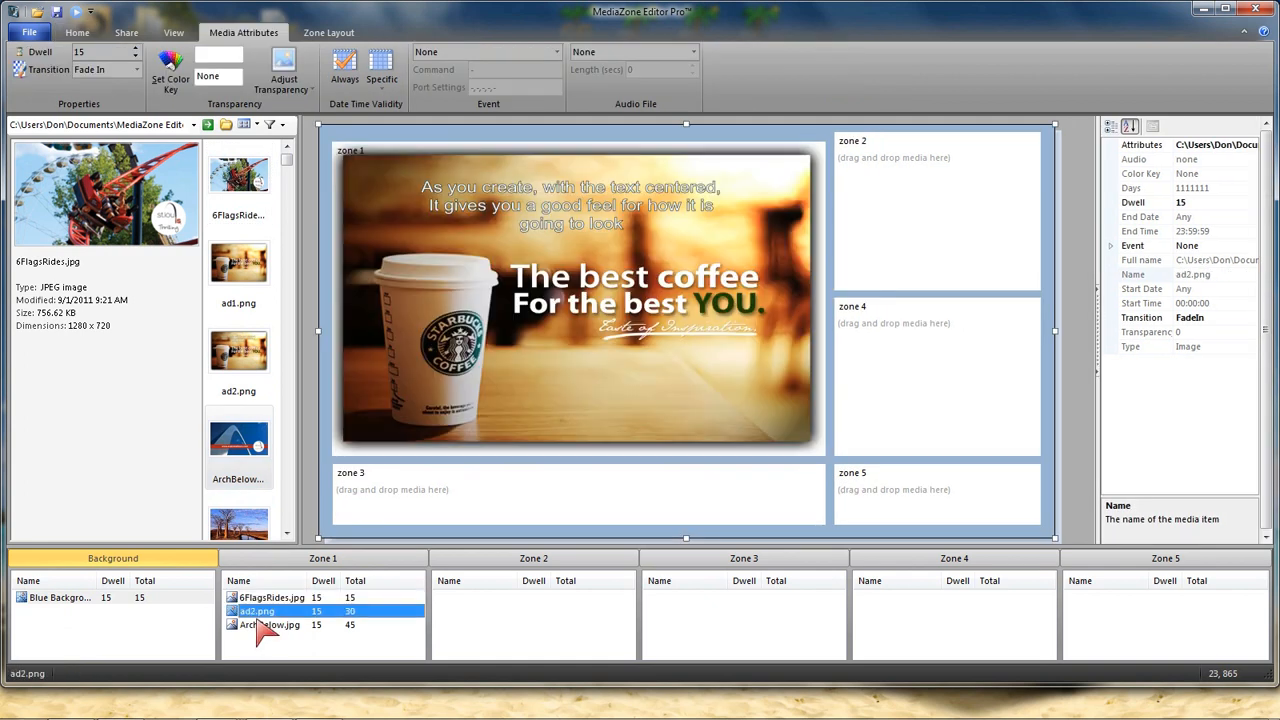
{"action": "left_click", "coordinate": [262, 625]}
Add AU-wp2.jpg to the end of zone 1's playlist and insert AU-wp3.jpg directly after ad2.png.
{"action": "left_click", "coordinate": [286, 533]}
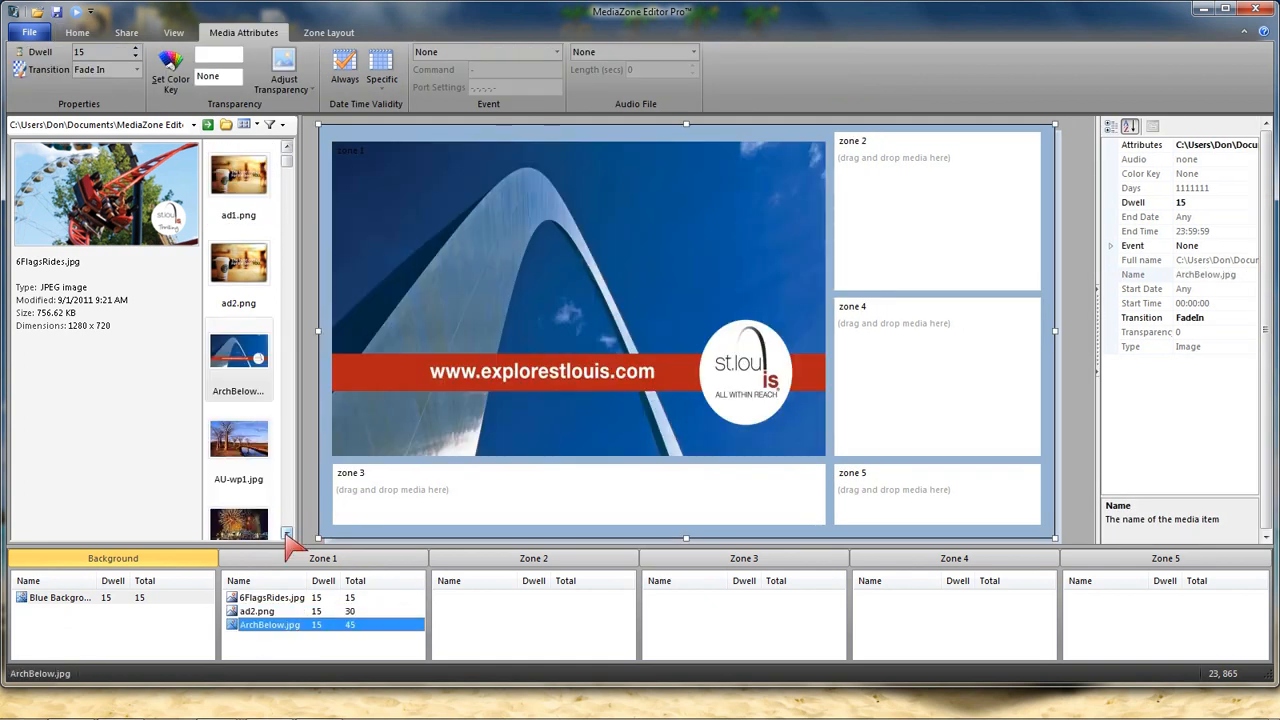
{"action": "left_click", "coordinate": [286, 533]}
{"action": "left_click_drag", "start_coordinate": [258, 447], "coordinate": [280, 645]}
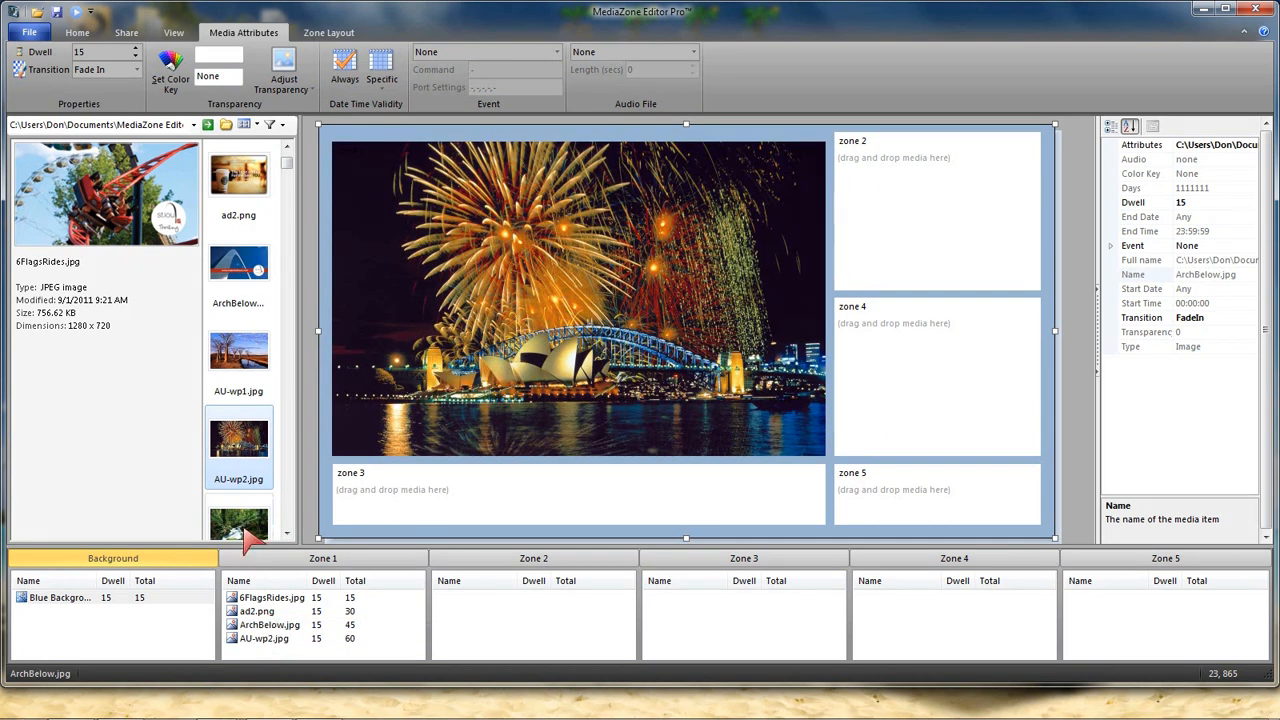
{"action": "left_click", "coordinate": [242, 520]}
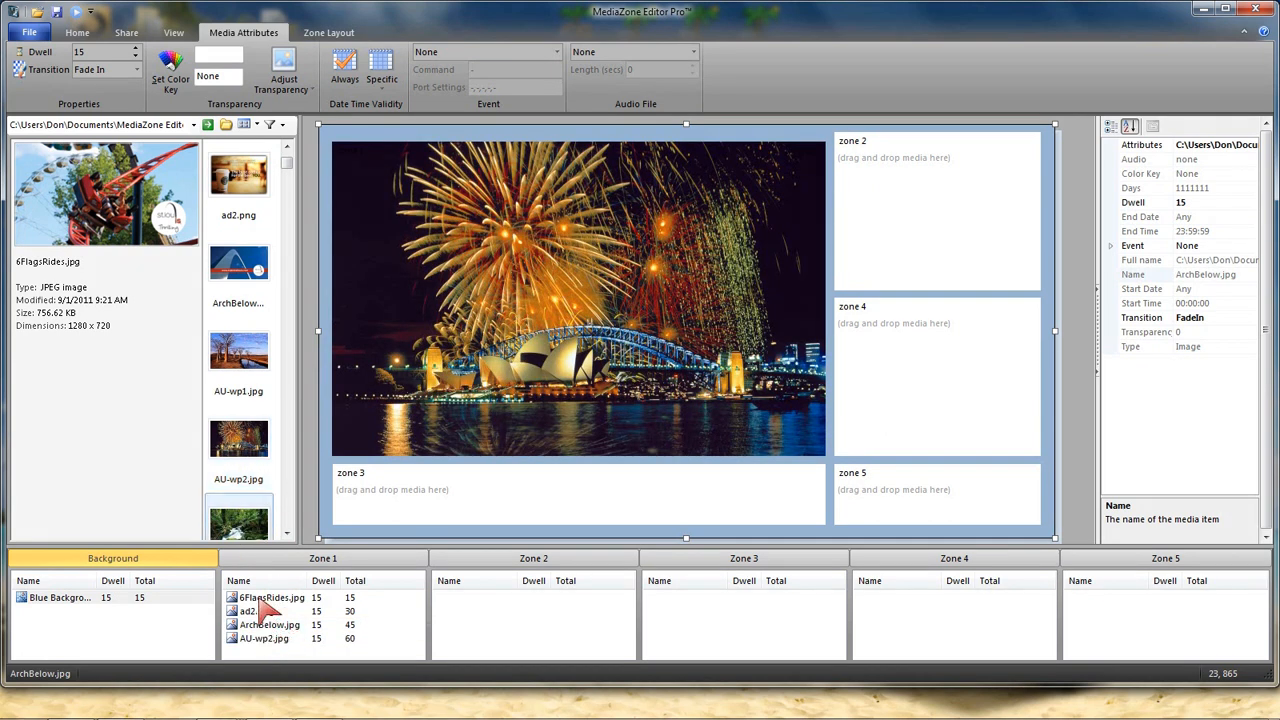
{"action": "left_click_drag", "start_coordinate": [252, 522], "coordinate": [266, 623]}
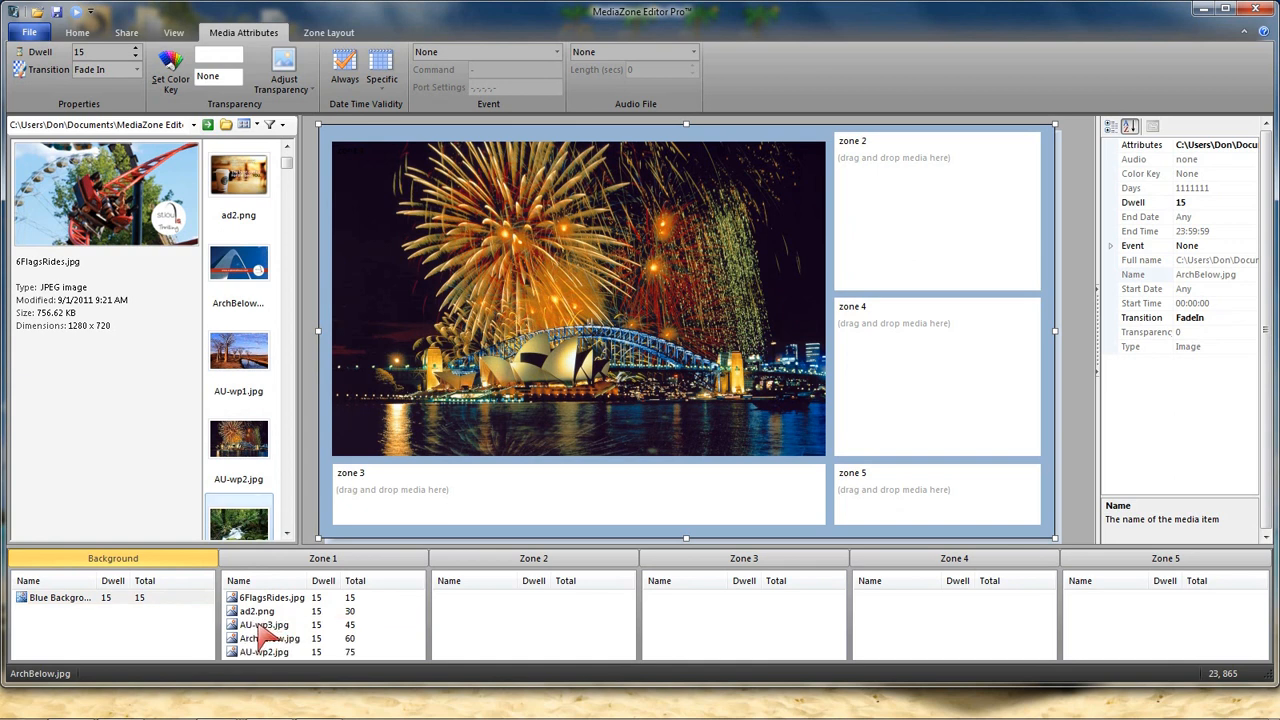
Give AU-wp3.jpg in zone 1 a specific validity period from 7/16/2012 to 7/20/2012.
{"action": "left_click", "coordinate": [256, 600]}
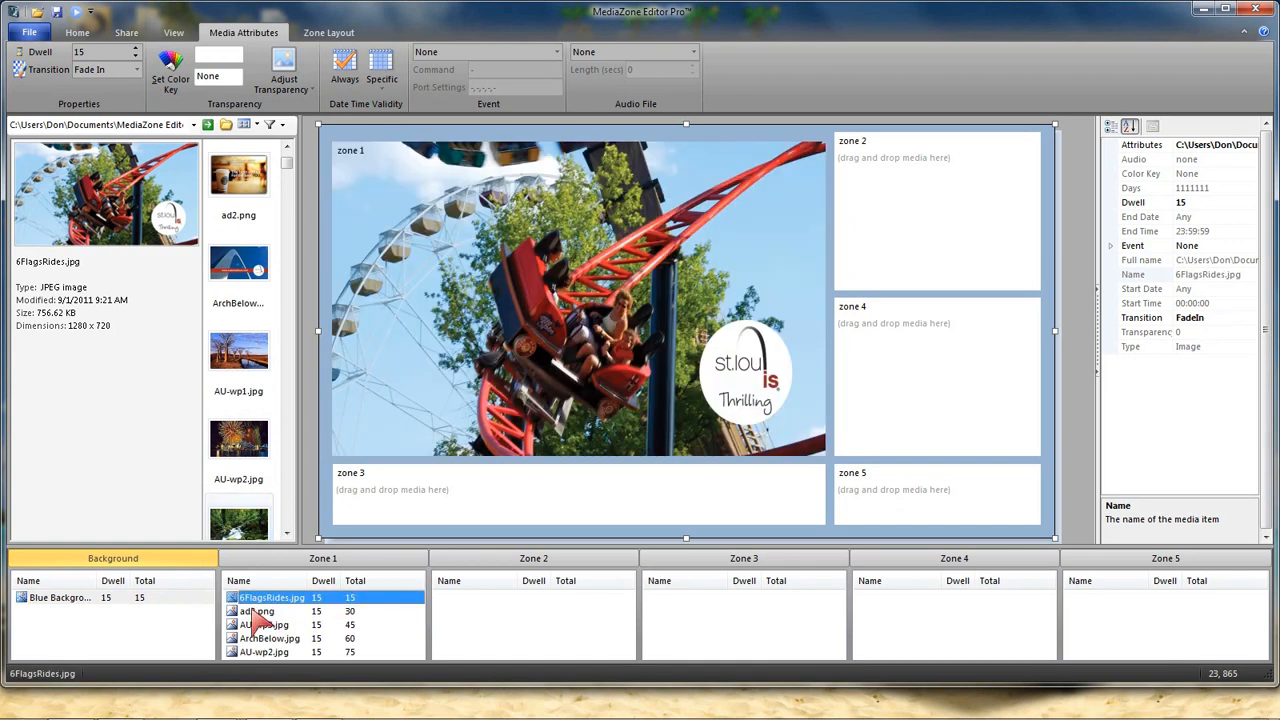
{"action": "left_click", "coordinate": [254, 612]}
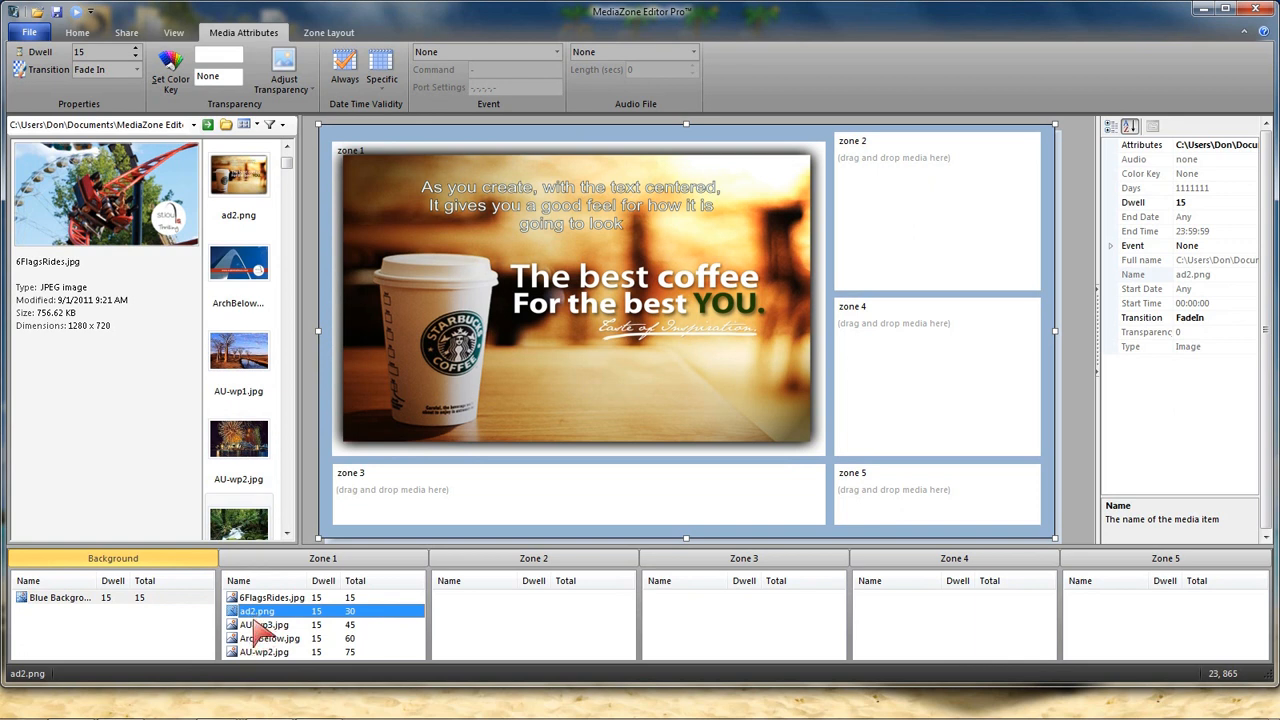
{"action": "left_click", "coordinate": [258, 625]}
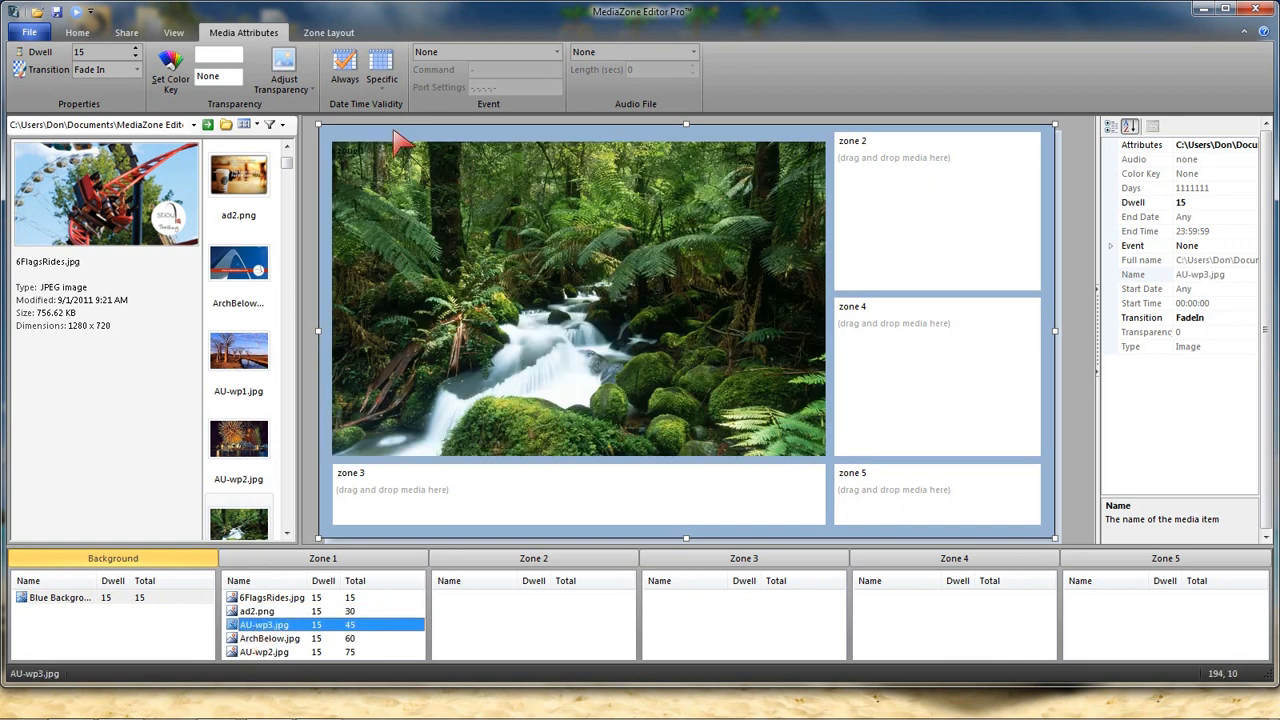
{"action": "left_click", "coordinate": [381, 87]}
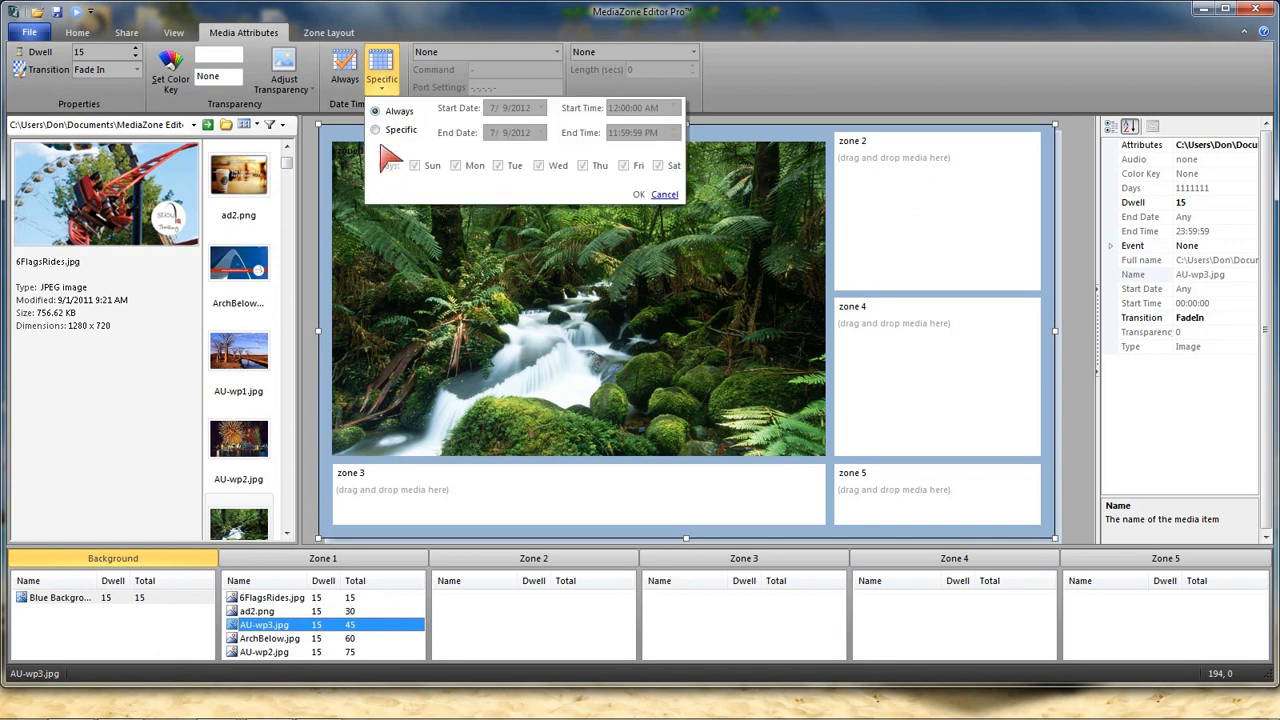
{"action": "left_click", "coordinate": [376, 130]}
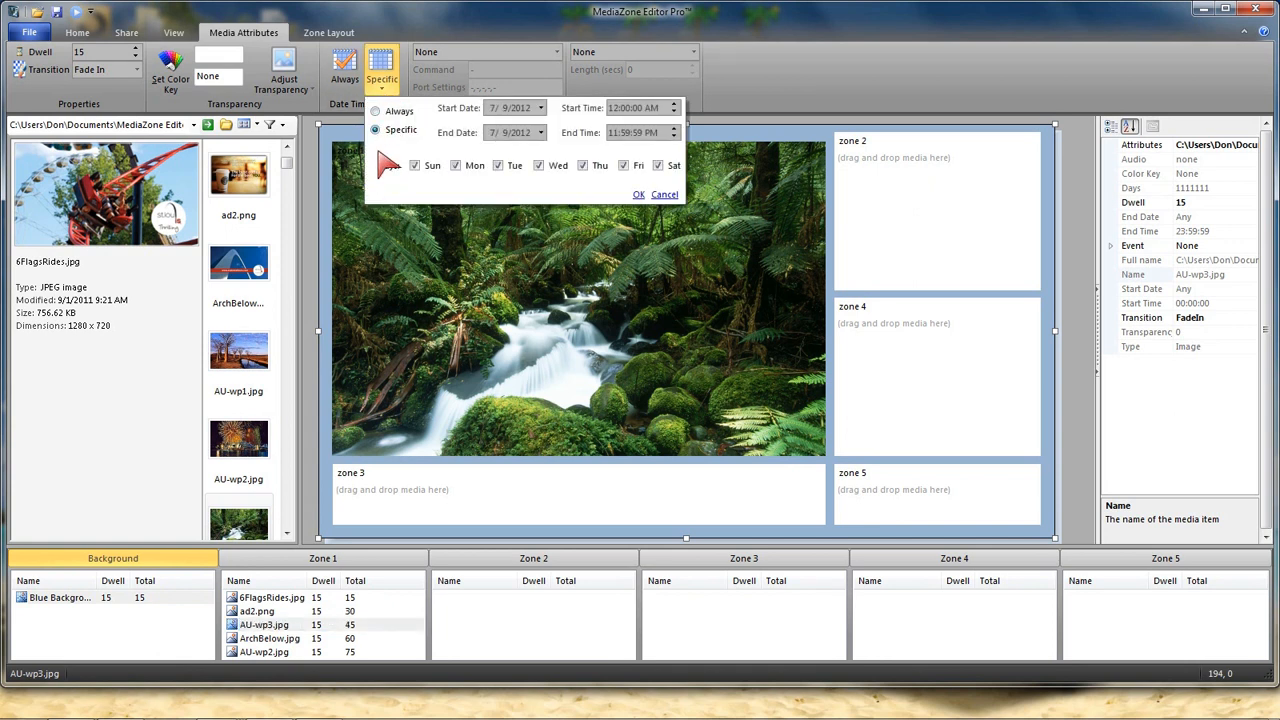
{"action": "left_click", "coordinate": [541, 108]}
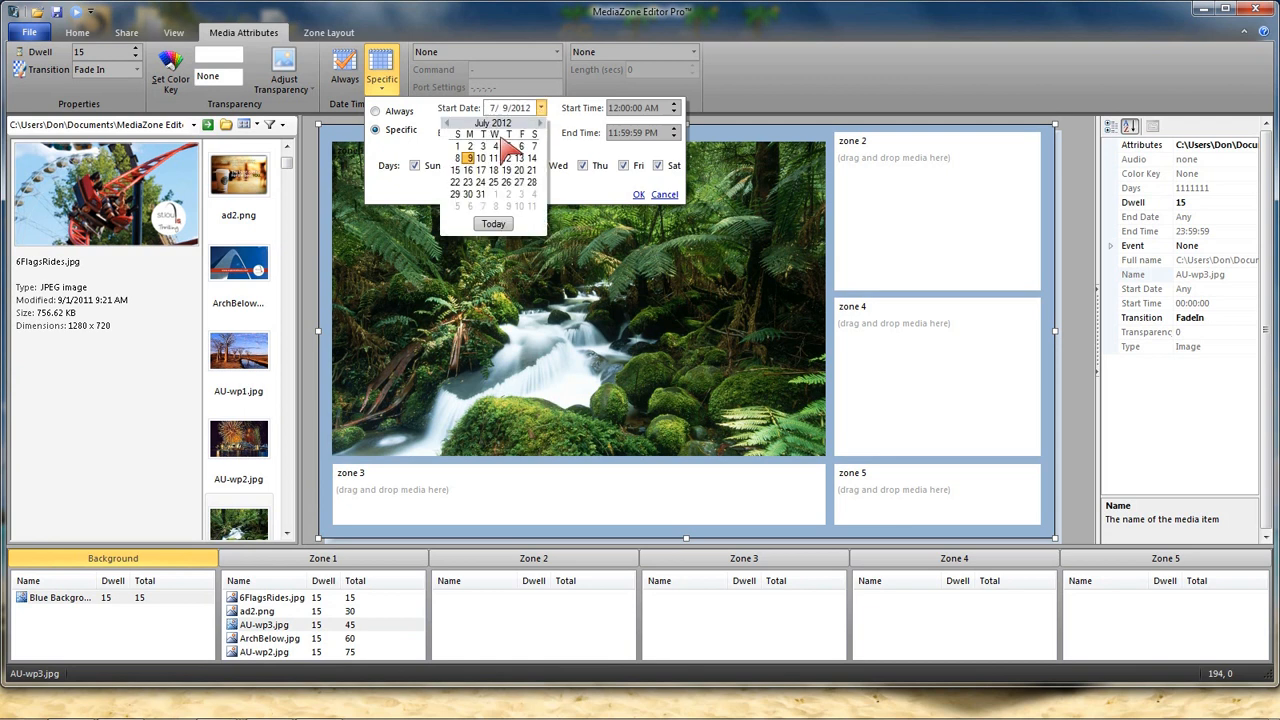
{"action": "left_click", "coordinate": [468, 170]}
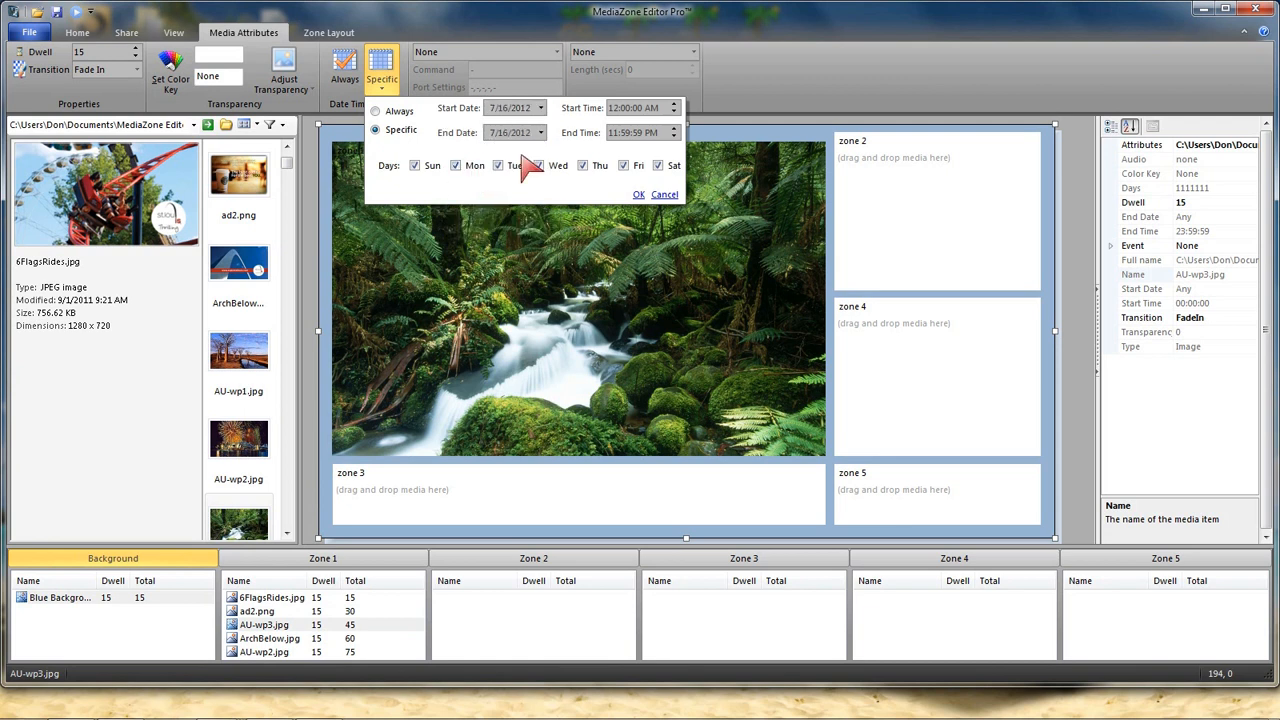
{"action": "left_click", "coordinate": [541, 132]}
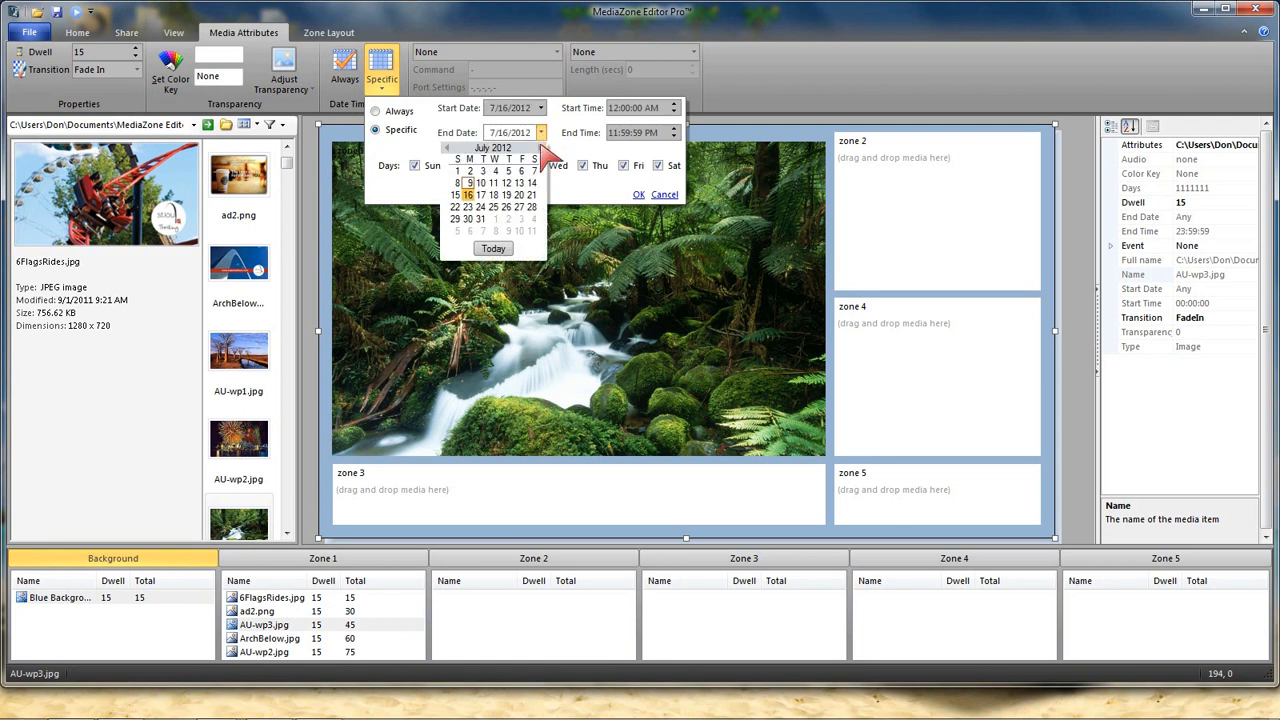
{"action": "left_click", "coordinate": [519, 195]}
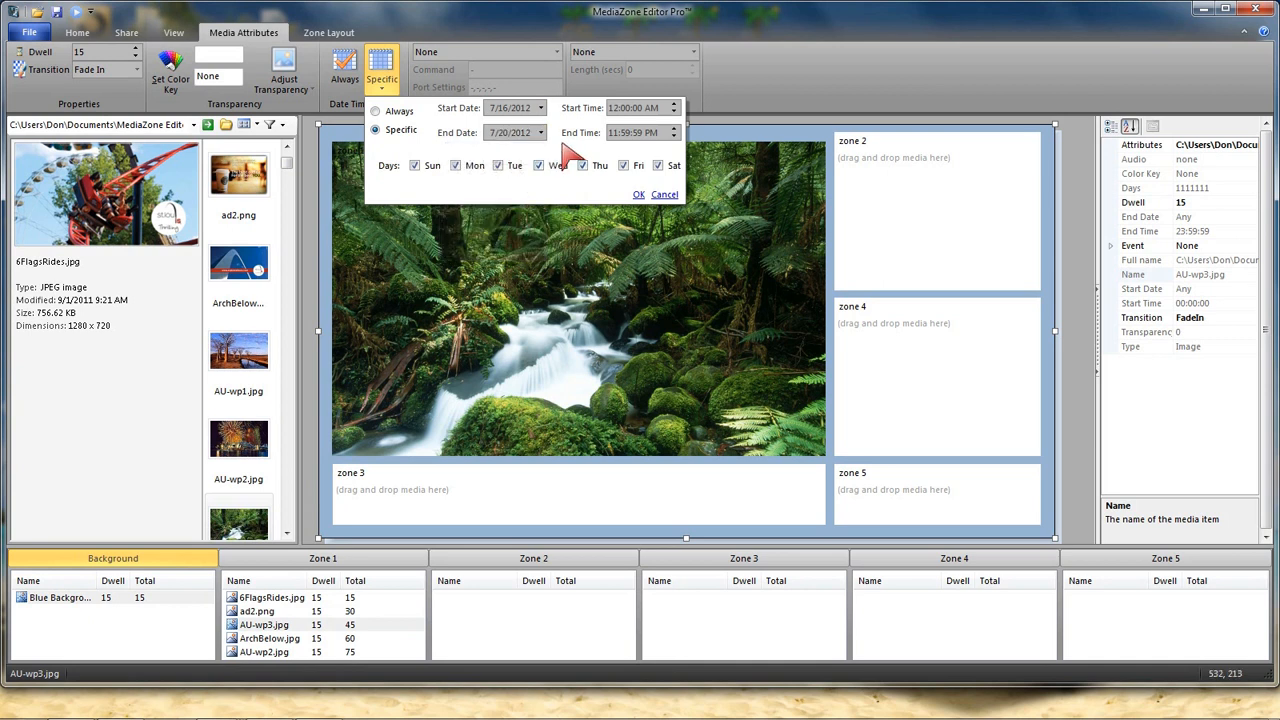
Set AU-wp3.jpg's validity start time to 8:00:00 AM and its end time to 11:59:59 AM.
{"action": "left_click", "coordinate": [614, 108]}
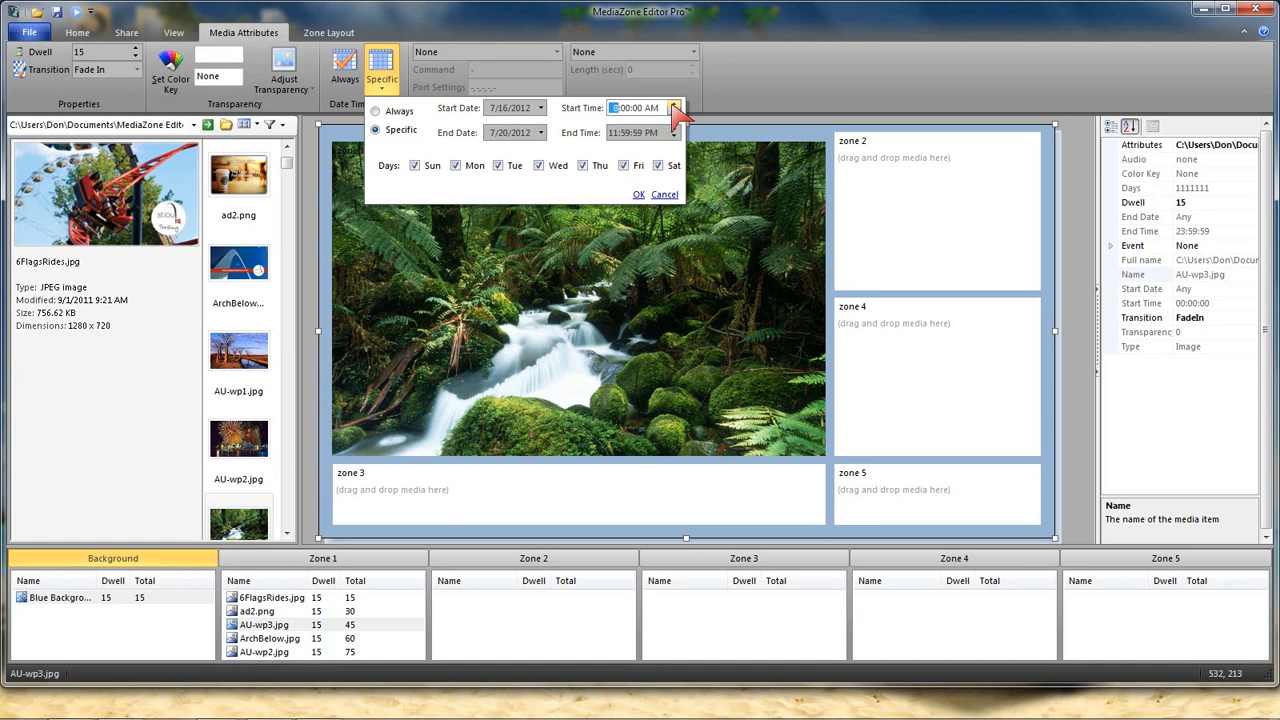
{"action": "left_click", "coordinate": [651, 133]}
{"action": "left_click", "coordinate": [675, 138]}
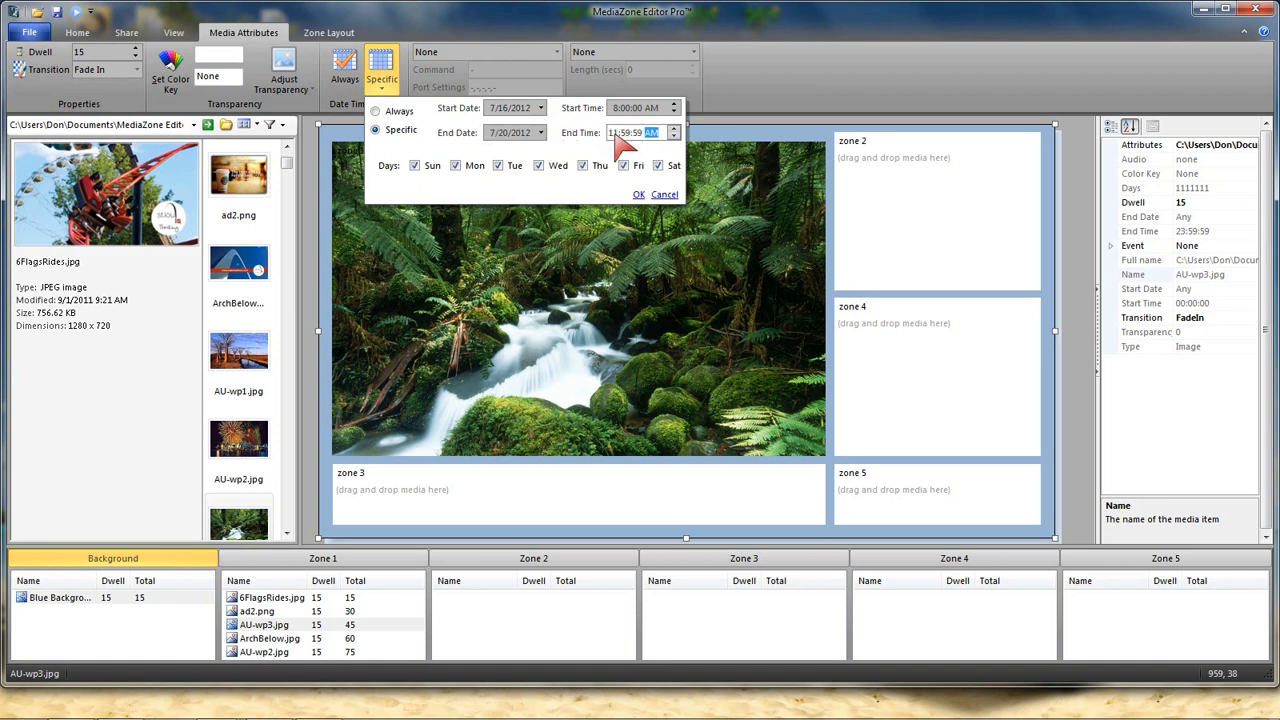
Exclude Wednesday from AU-wp3.jpg's valid days, keep the start date 7/16/2012 and set the end date to 9/21/2012.
{"action": "left_click", "coordinate": [539, 166]}
{"action": "left_click", "coordinate": [541, 108]}
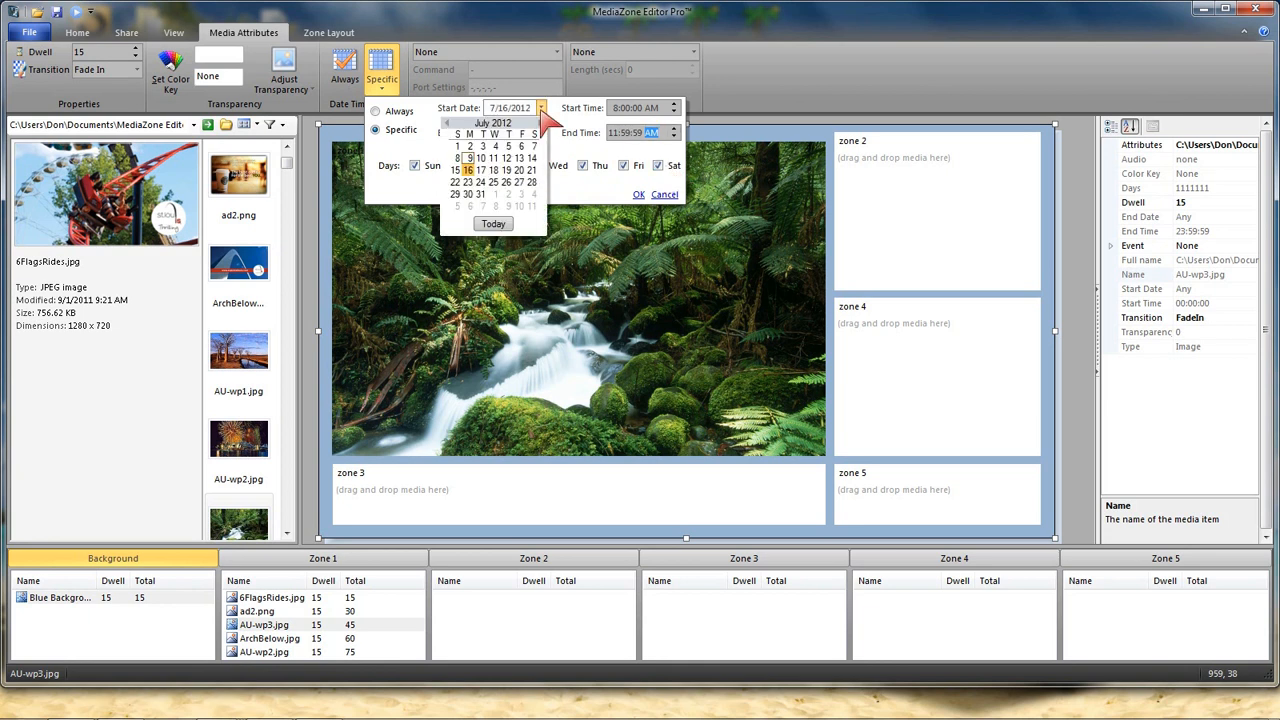
{"action": "left_click", "coordinate": [467, 170]}
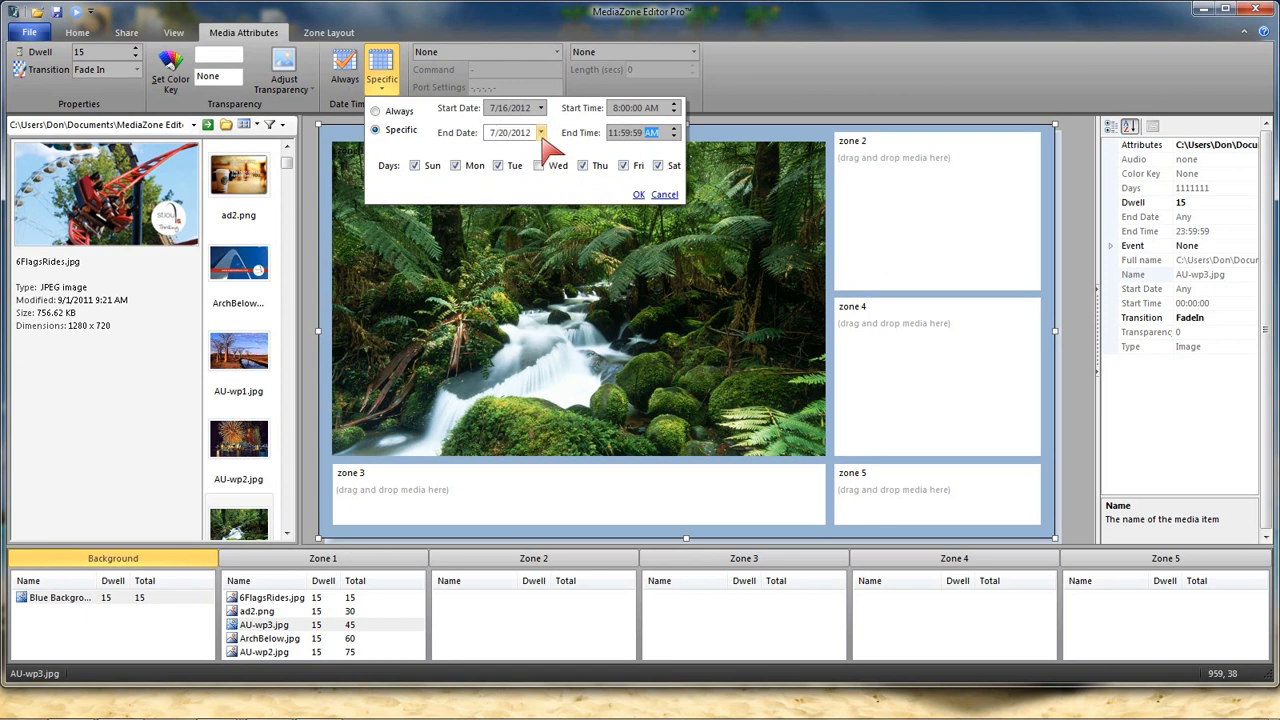
{"action": "left_click", "coordinate": [541, 133]}
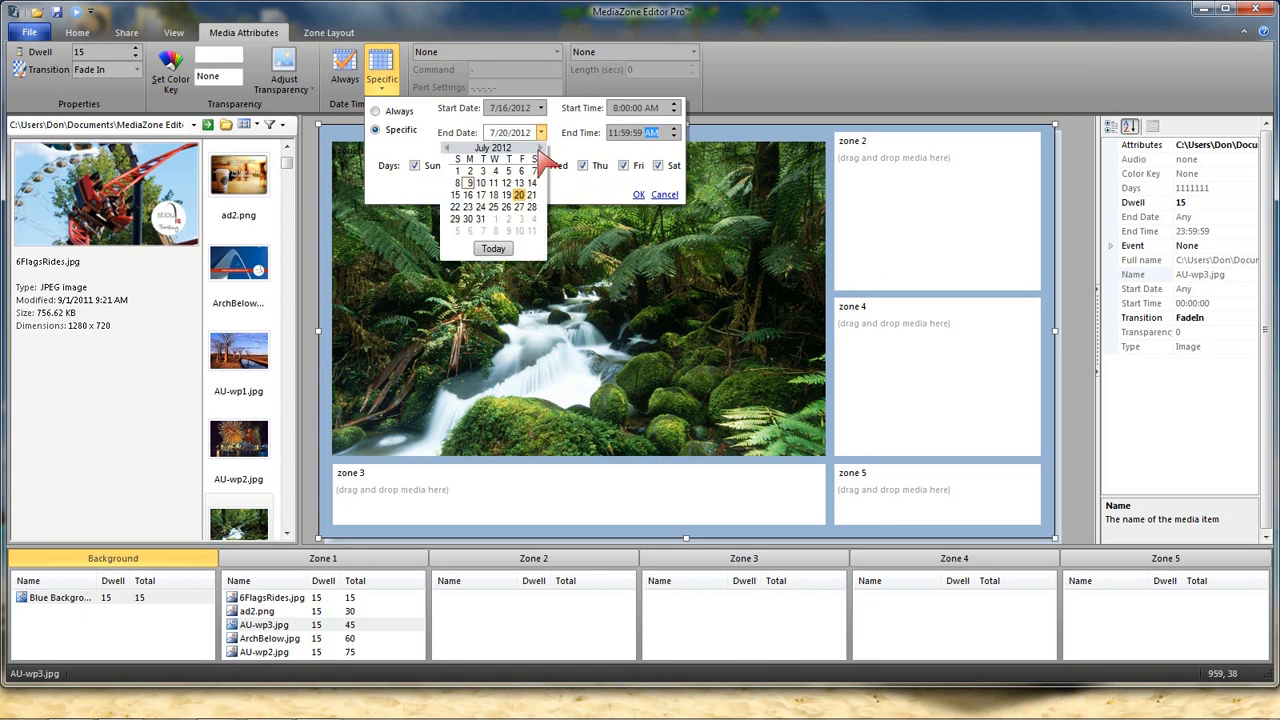
{"action": "left_click", "coordinate": [538, 148]}
{"action": "left_click", "coordinate": [540, 148]}
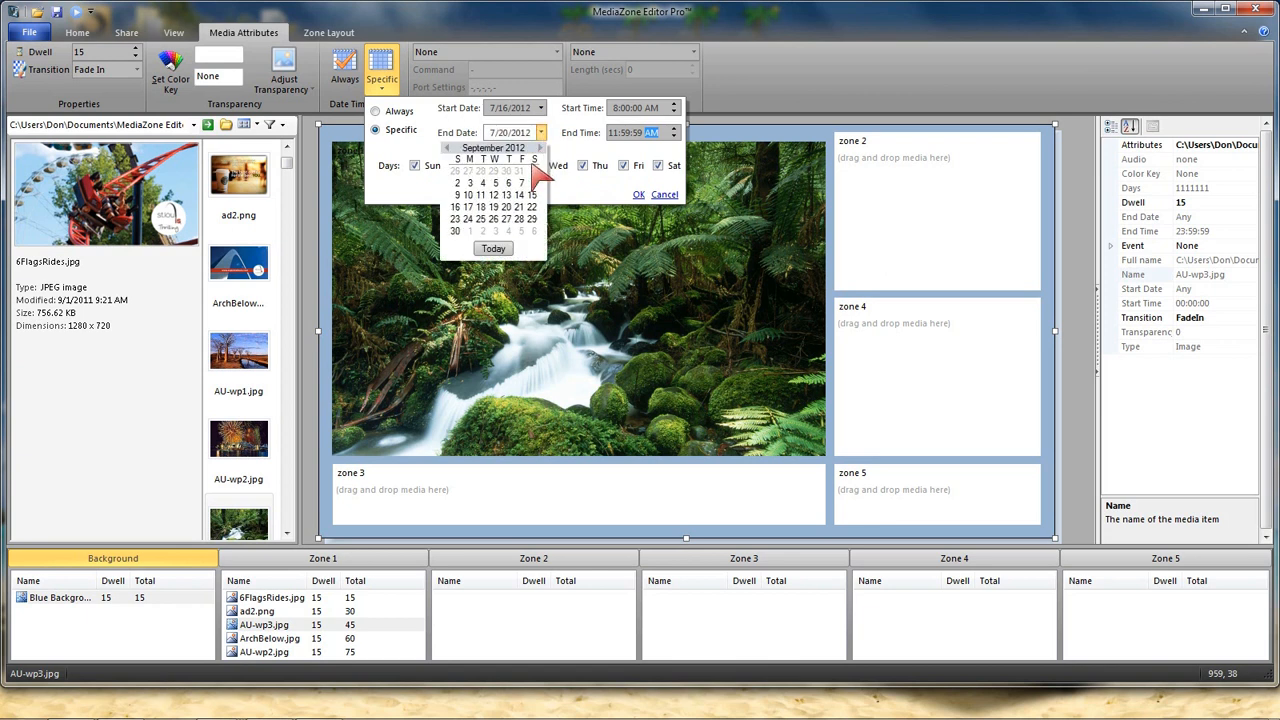
{"action": "left_click", "coordinate": [519, 208]}
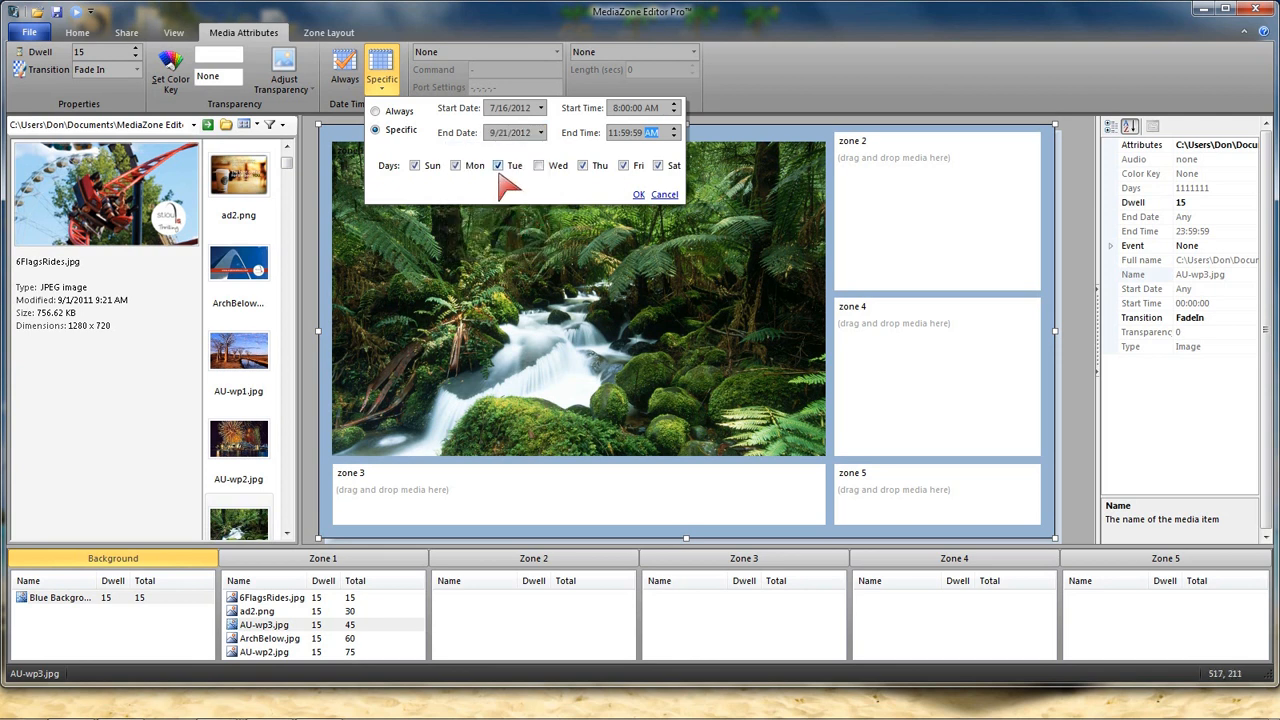
Limit AU-wp3.jpg's valid days to Sunday only and apply the date and time validity settings.
{"action": "left_click", "coordinate": [428, 167]}
{"action": "left_click", "coordinate": [659, 167]}
{"action": "left_click", "coordinate": [416, 166]}
{"action": "left_click", "coordinate": [456, 166]}
{"action": "left_click", "coordinate": [498, 166]}
{"action": "left_click", "coordinate": [539, 166]}
{"action": "left_click", "coordinate": [583, 166]}
{"action": "left_click", "coordinate": [623, 166]}
{"action": "left_click", "coordinate": [640, 196]}
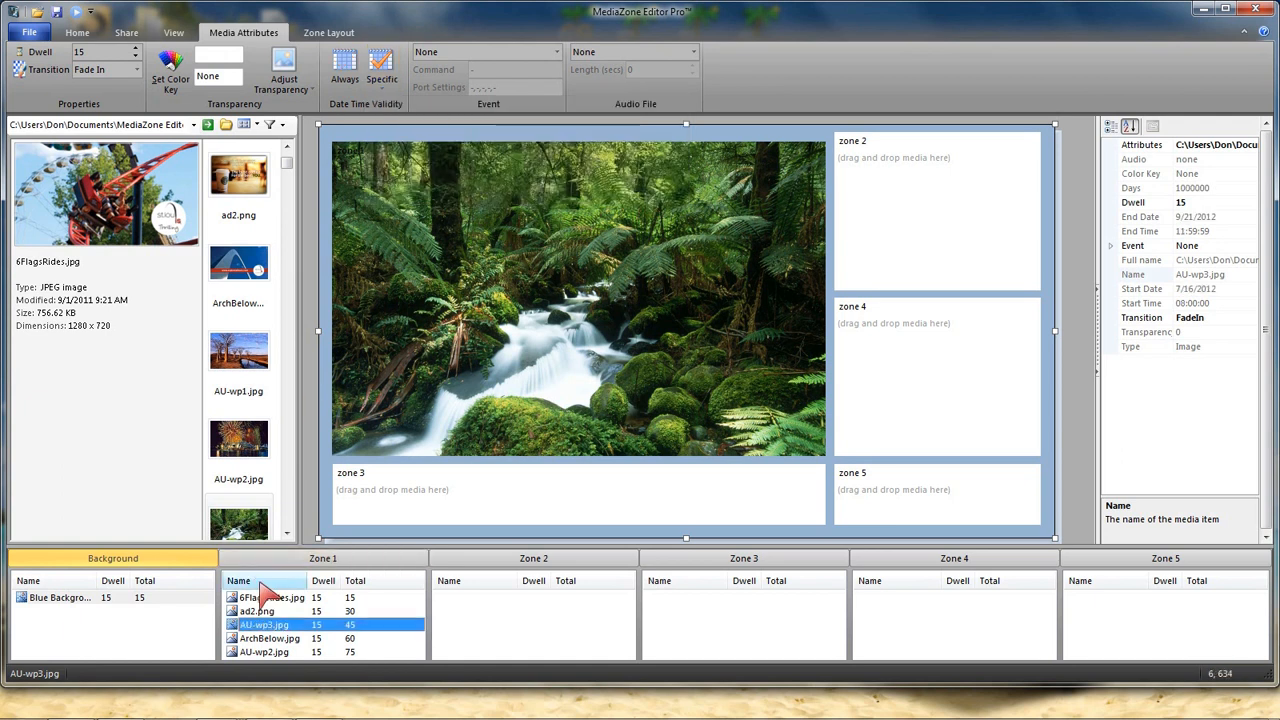
Select AU-wp2.jpg in zone 1's playlist and apply a specific validity period from 7/3/2012 to 7/4/2012.
{"action": "left_click", "coordinate": [272, 612]}
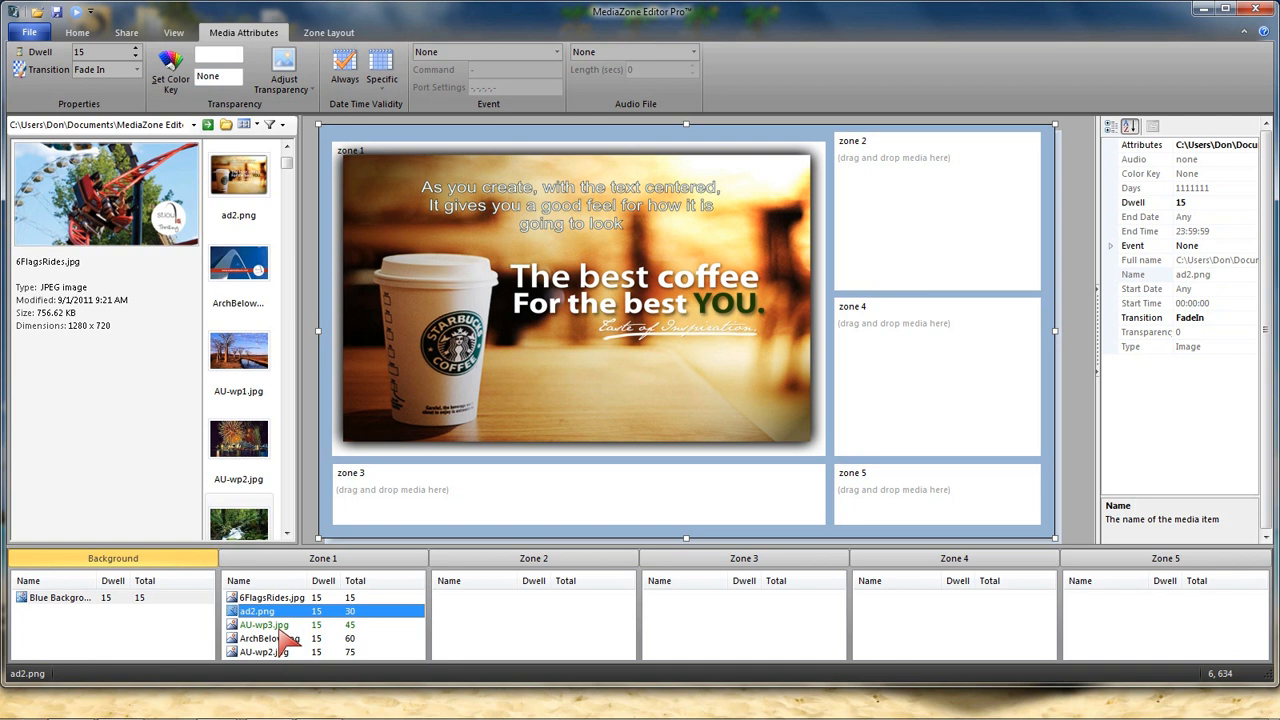
{"action": "left_click", "coordinate": [280, 628]}
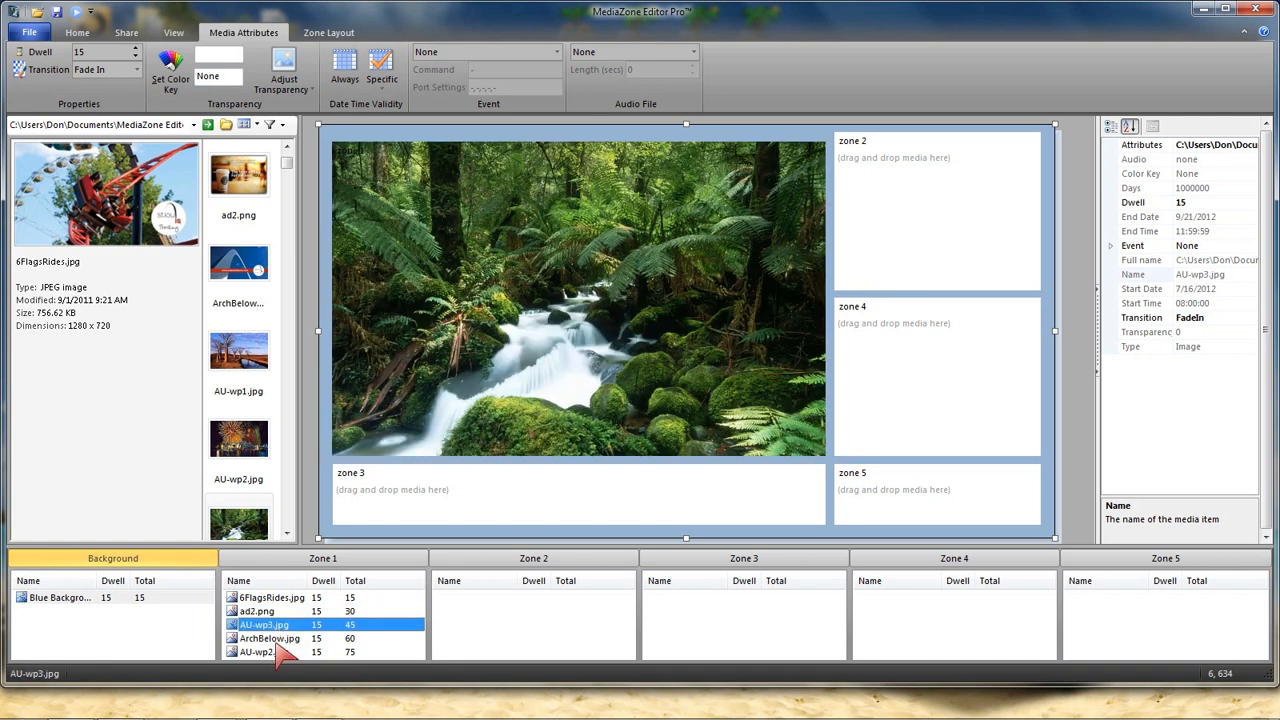
{"action": "key", "text": "Down"}
{"action": "key", "text": "Down"}
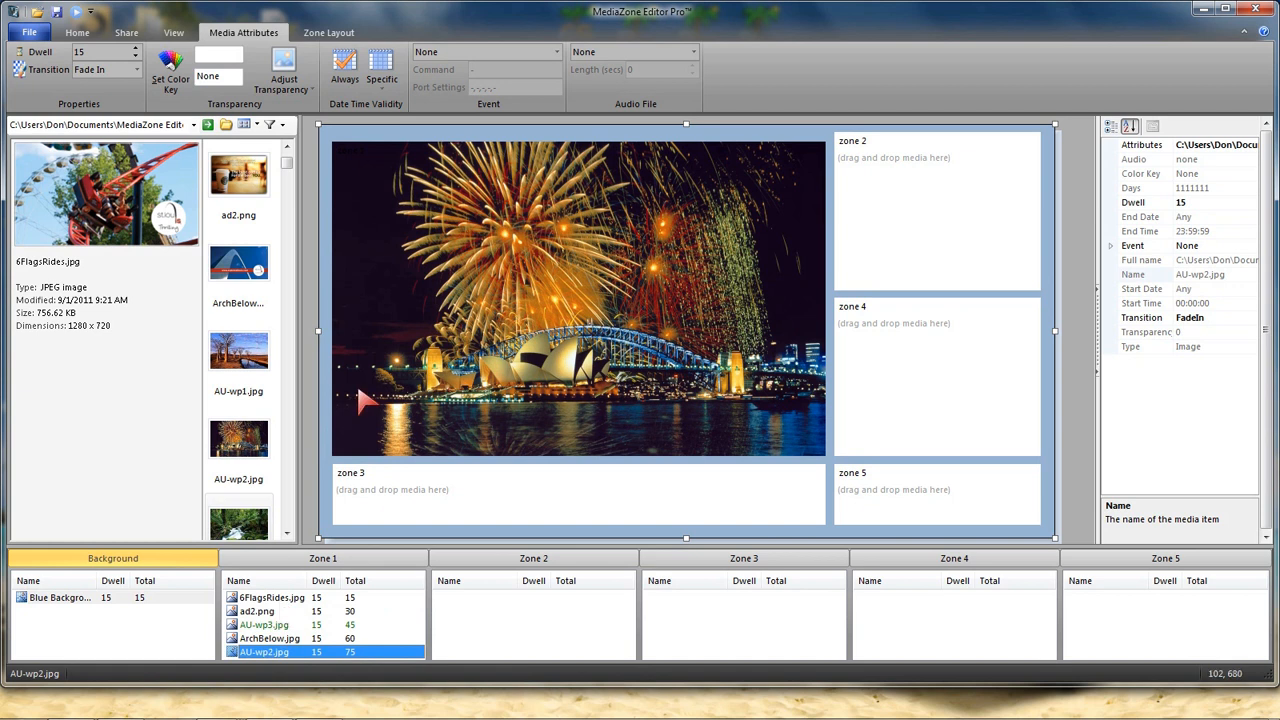
{"action": "left_click", "coordinate": [384, 80]}
{"action": "left_click", "coordinate": [388, 130]}
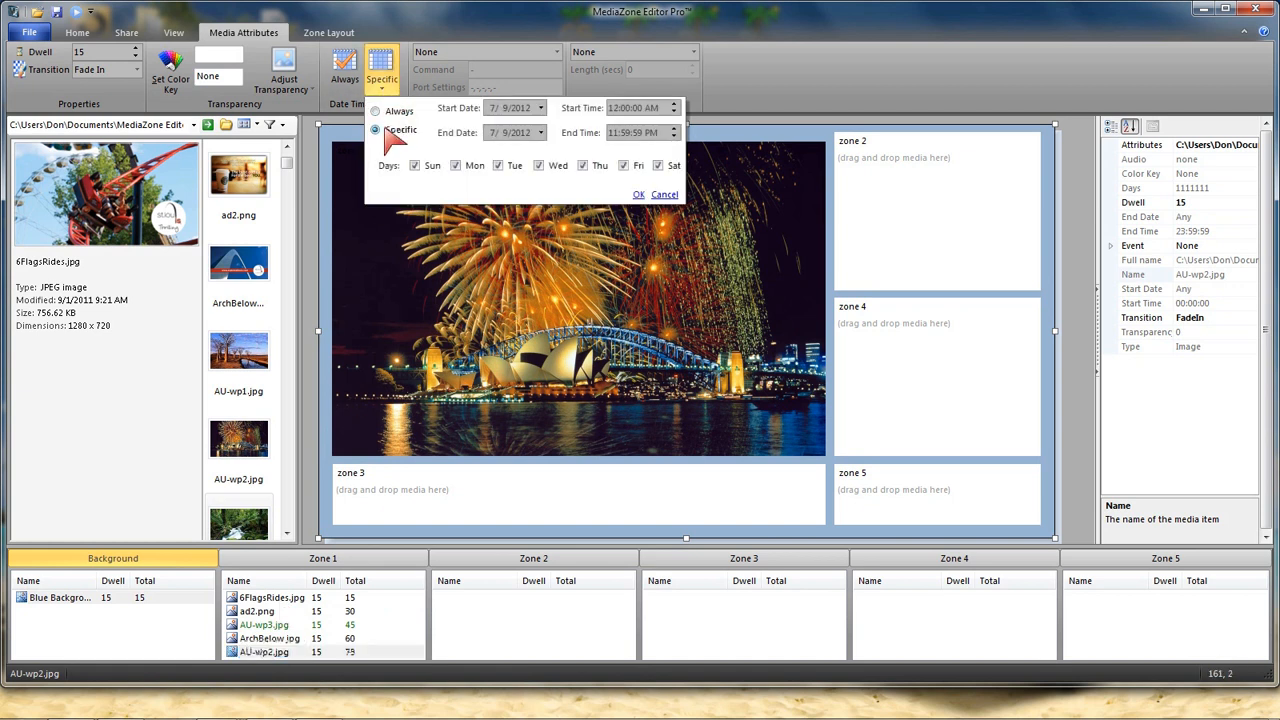
{"action": "left_click", "coordinate": [540, 108]}
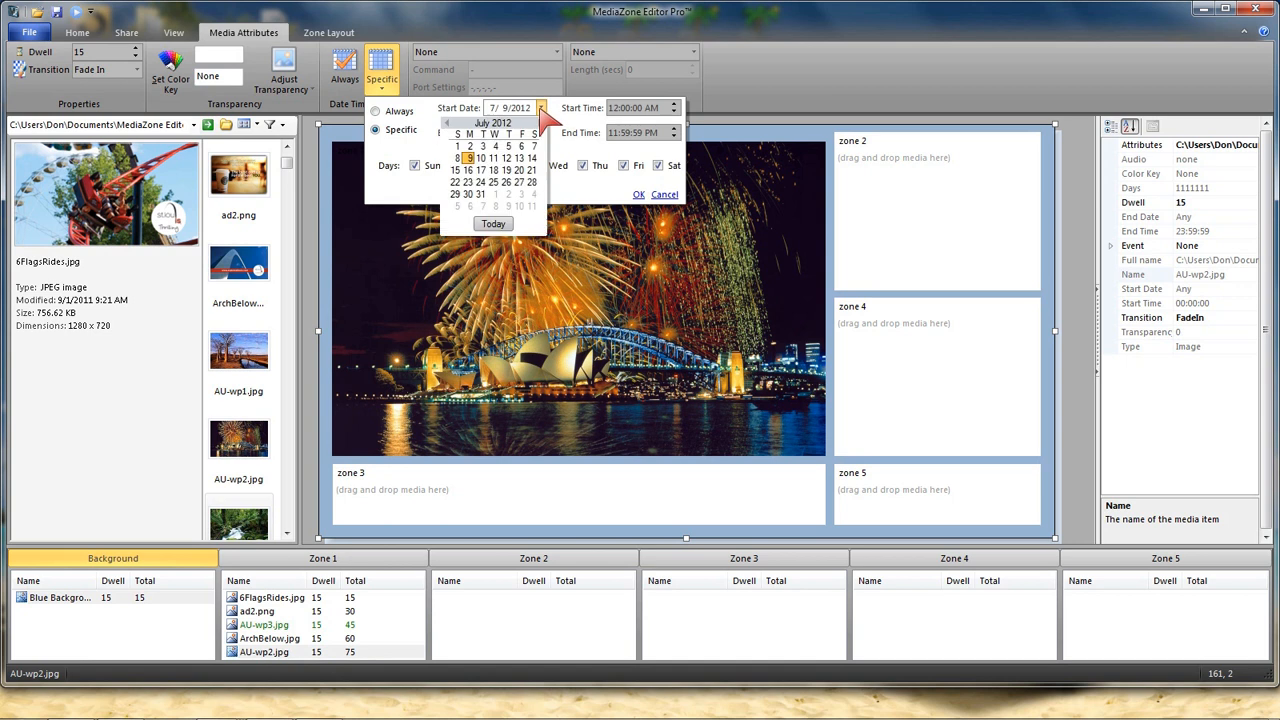
{"action": "left_click", "coordinate": [483, 146]}
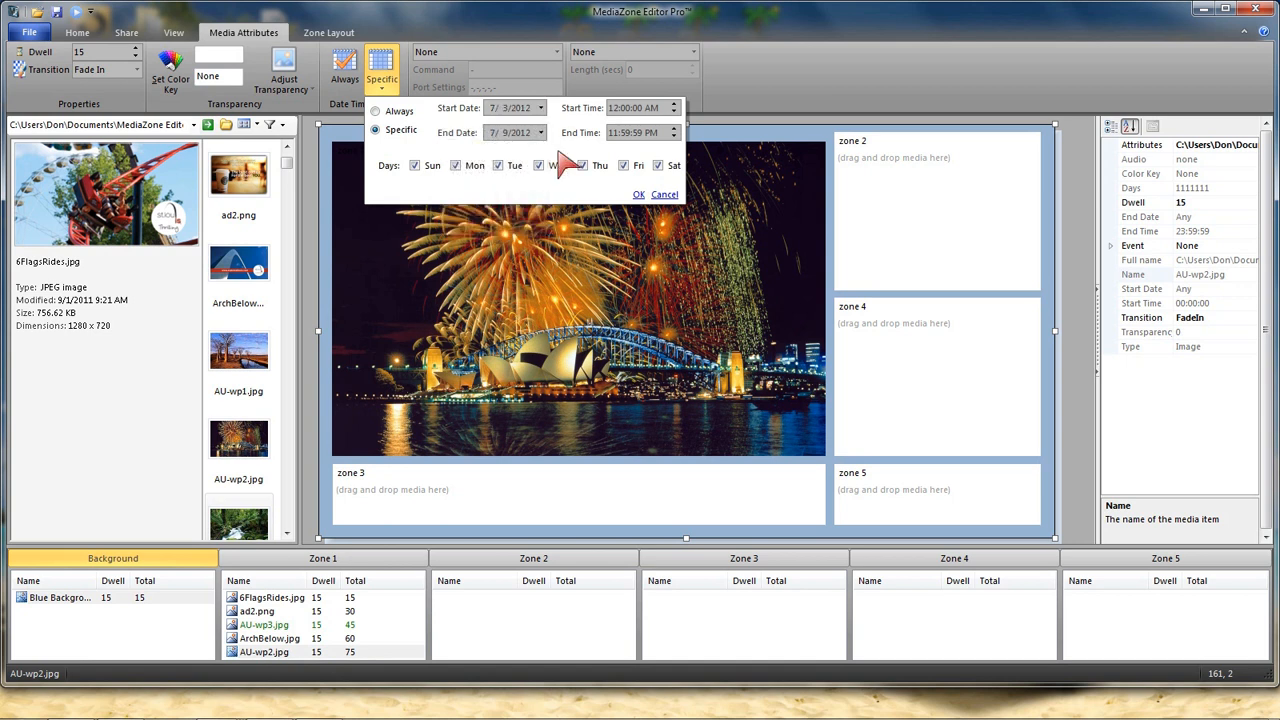
{"action": "left_click", "coordinate": [540, 133]}
{"action": "left_click", "coordinate": [495, 171]}
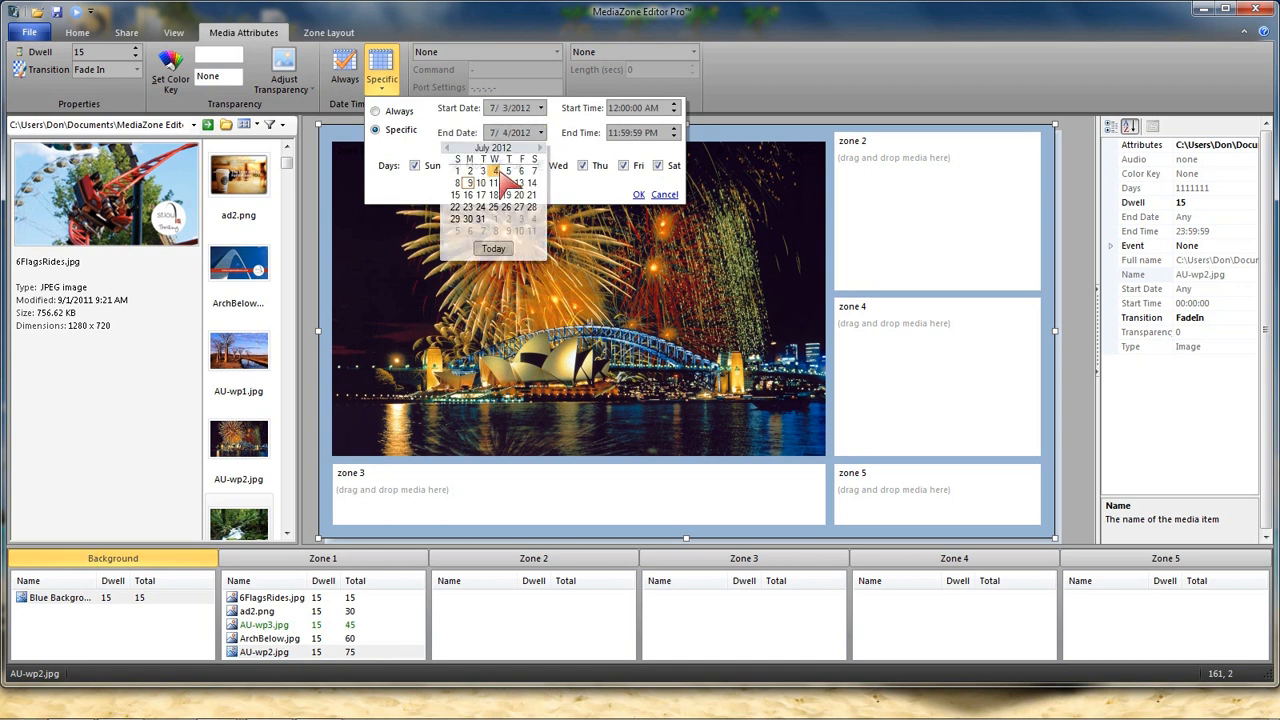
{"action": "left_click", "coordinate": [638, 195]}
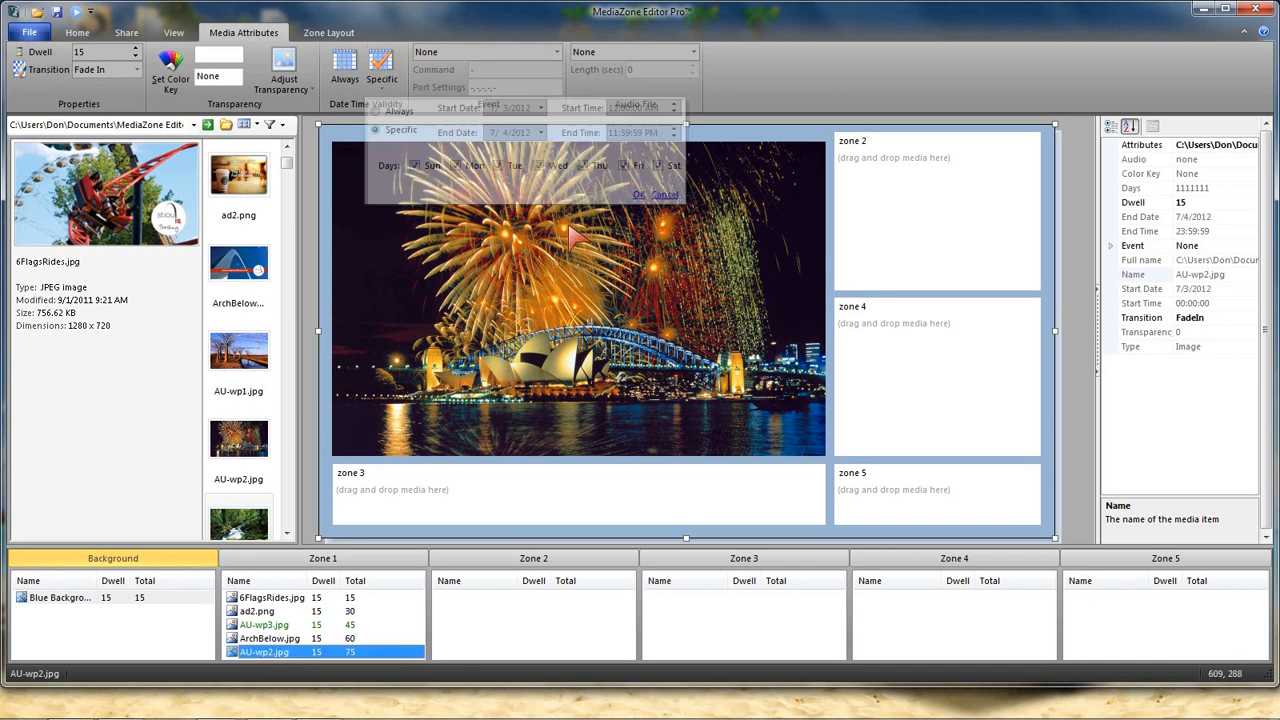
Preview ad2.png, ArchBelow.jpg and 6FlagsRides.jpg in zone 1's playlist, ending on ad2.png.
{"action": "left_click", "coordinate": [300, 612]}
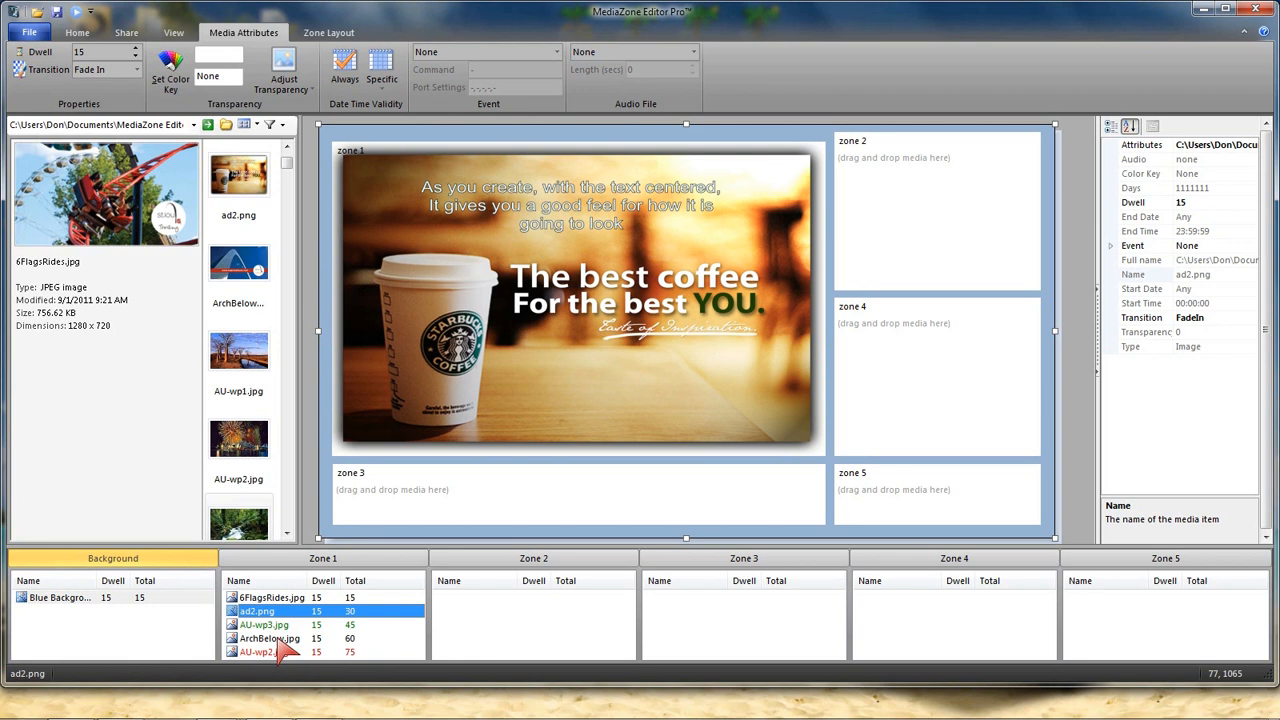
{"action": "left_click", "coordinate": [282, 640]}
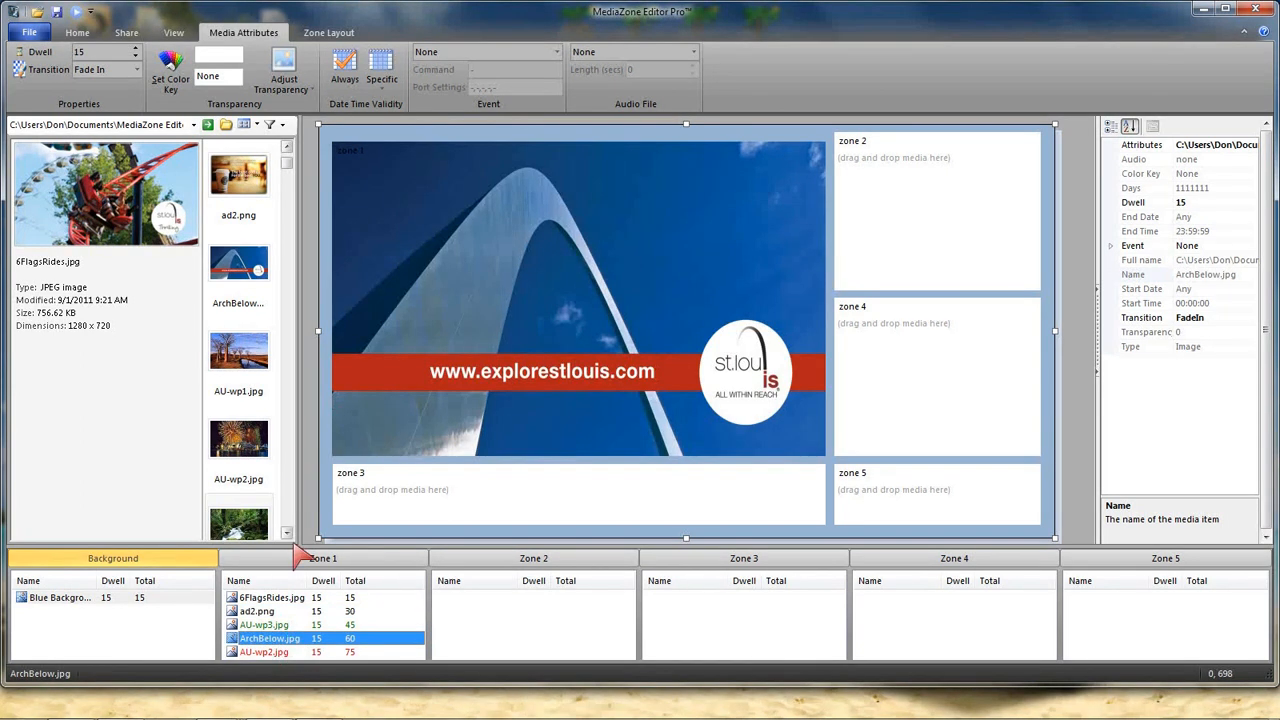
{"action": "left_click", "coordinate": [288, 598]}
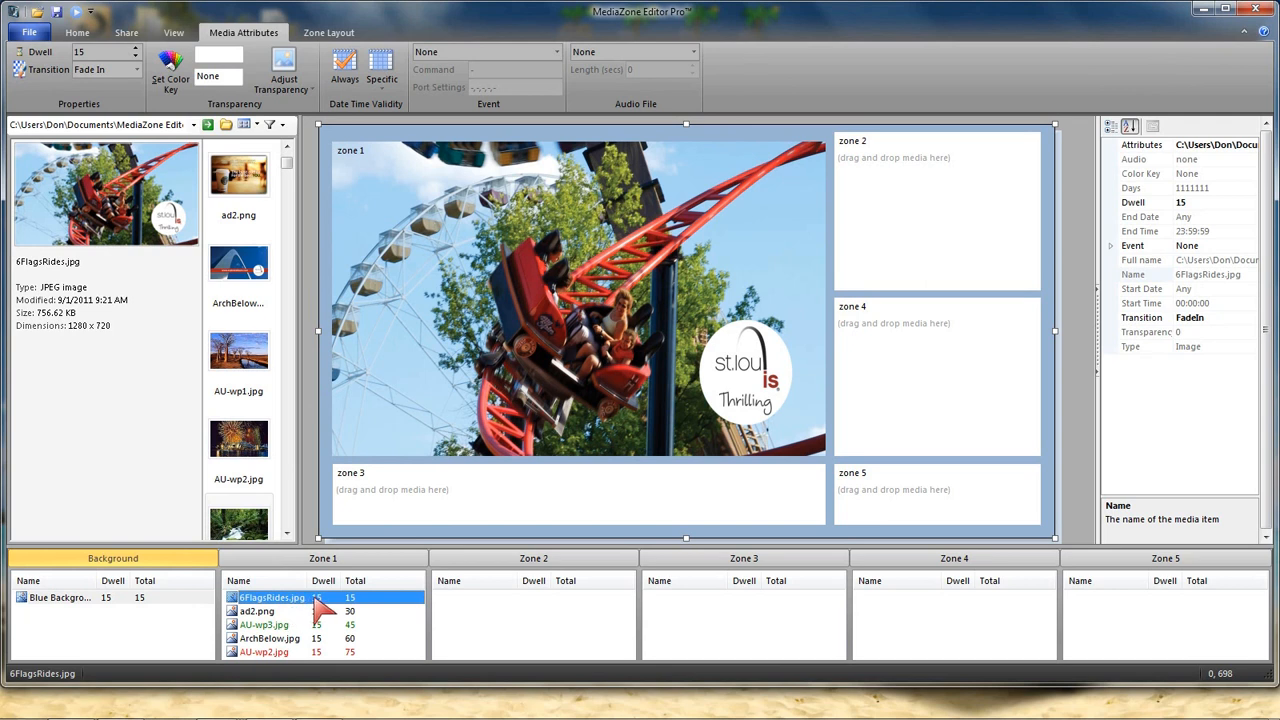
{"action": "left_click", "coordinate": [320, 611]}
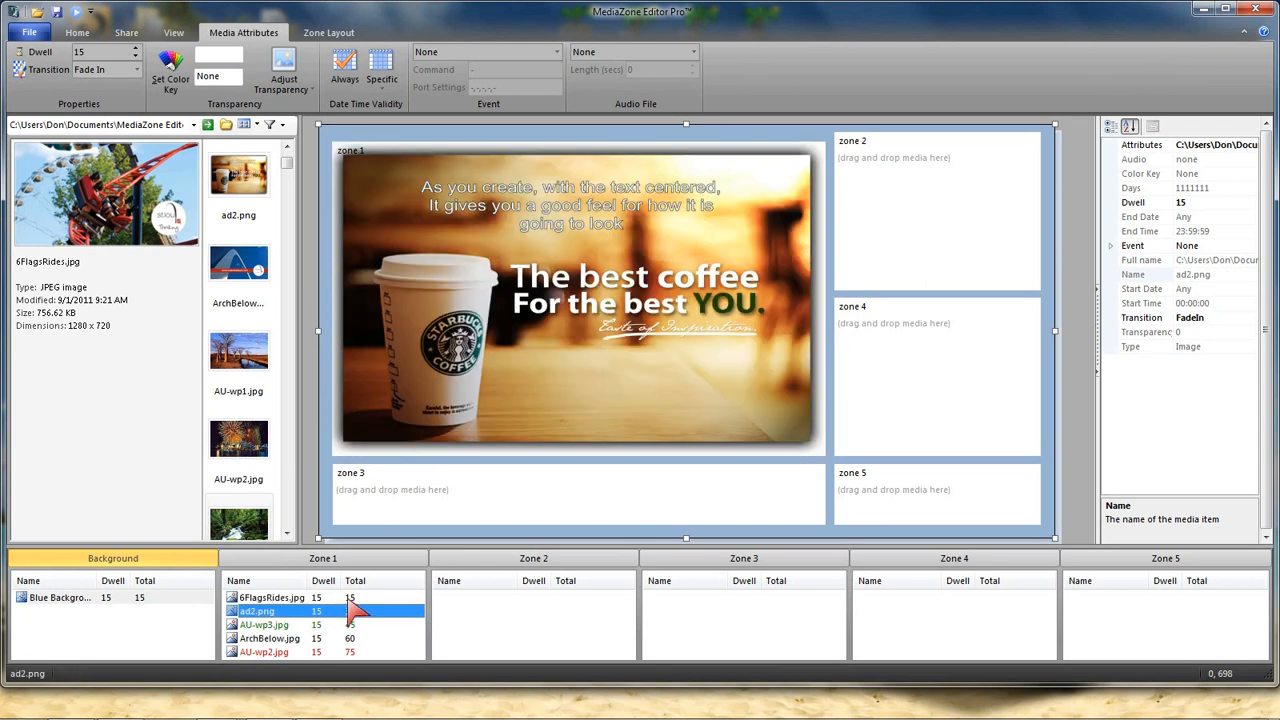
Preview the 6FlagsRides.jpg, ad2.png and AU-wp3.jpg items in zone 1's playlist, ending on 6FlagsRides.jpg.
{"action": "left_click", "coordinate": [350, 598]}
{"action": "left_click", "coordinate": [330, 611]}
{"action": "left_click", "coordinate": [322, 598]}
{"action": "left_click", "coordinate": [342, 611]}
{"action": "left_click", "coordinate": [334, 625]}
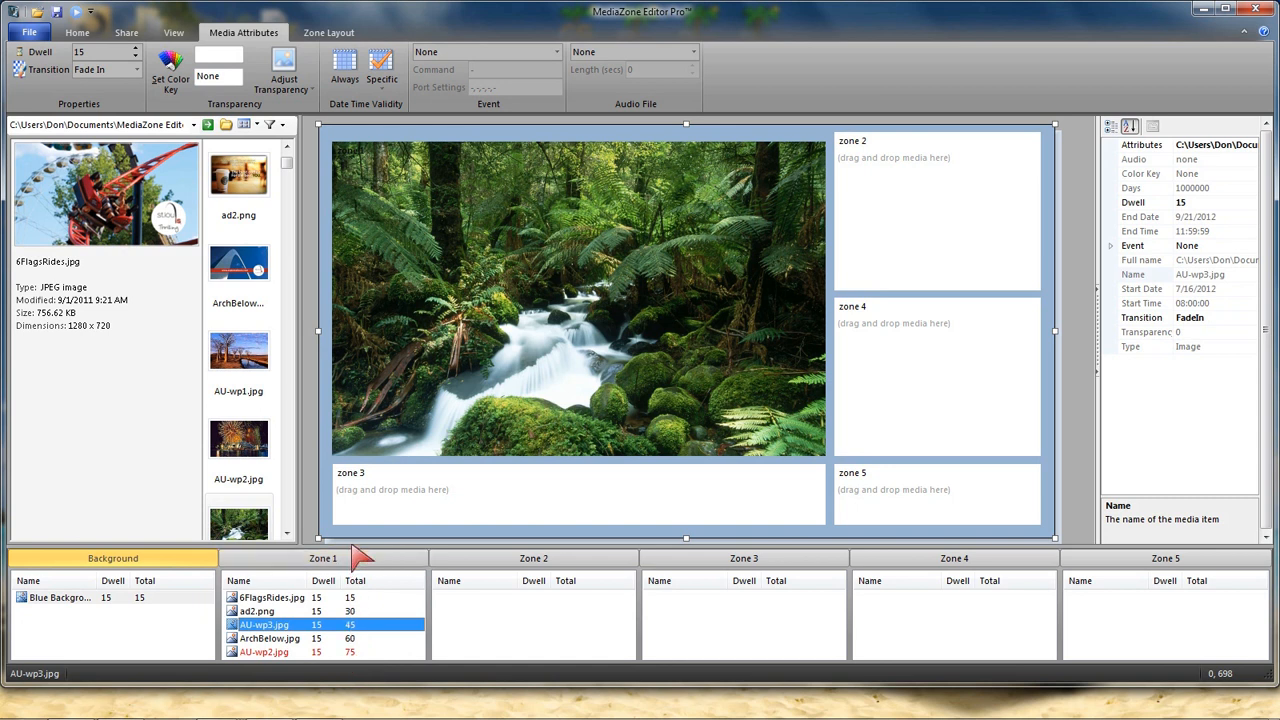
{"action": "left_click", "coordinate": [290, 598]}
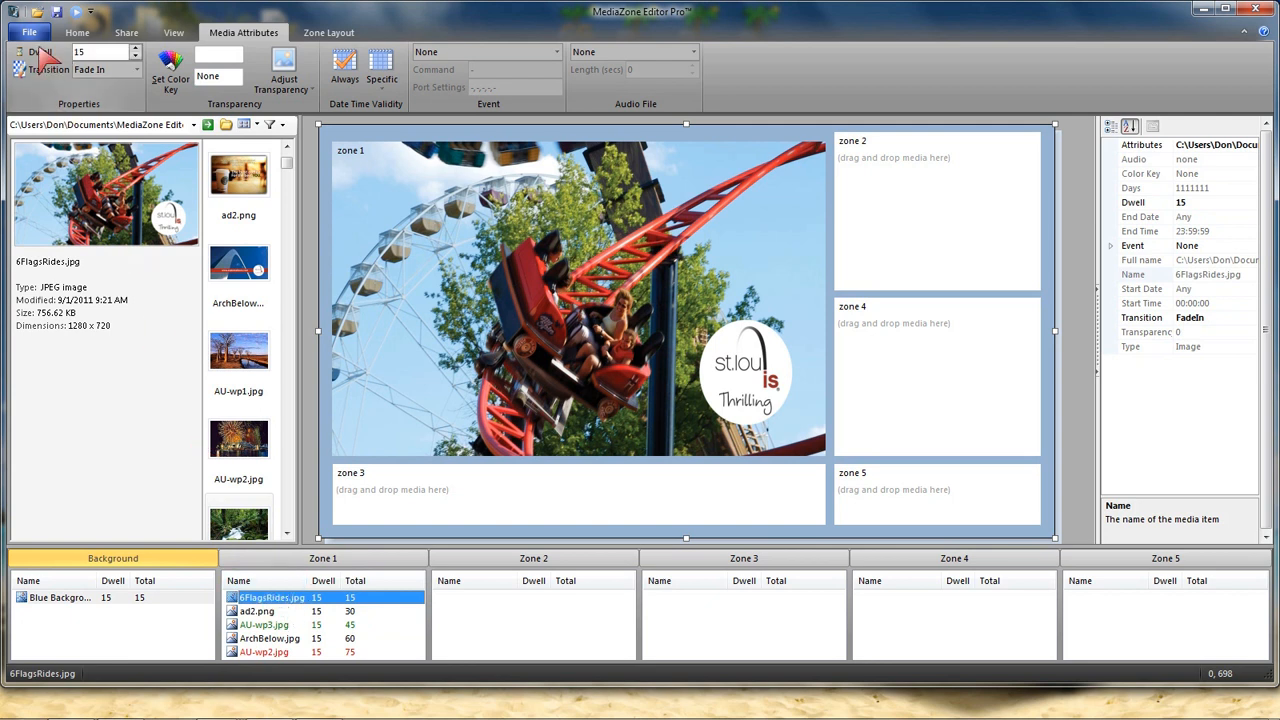
Set the default media dwell to 10 in the program options, keep Fade In as default transition, view the resources page and apply.
{"action": "left_click", "coordinate": [30, 35]}
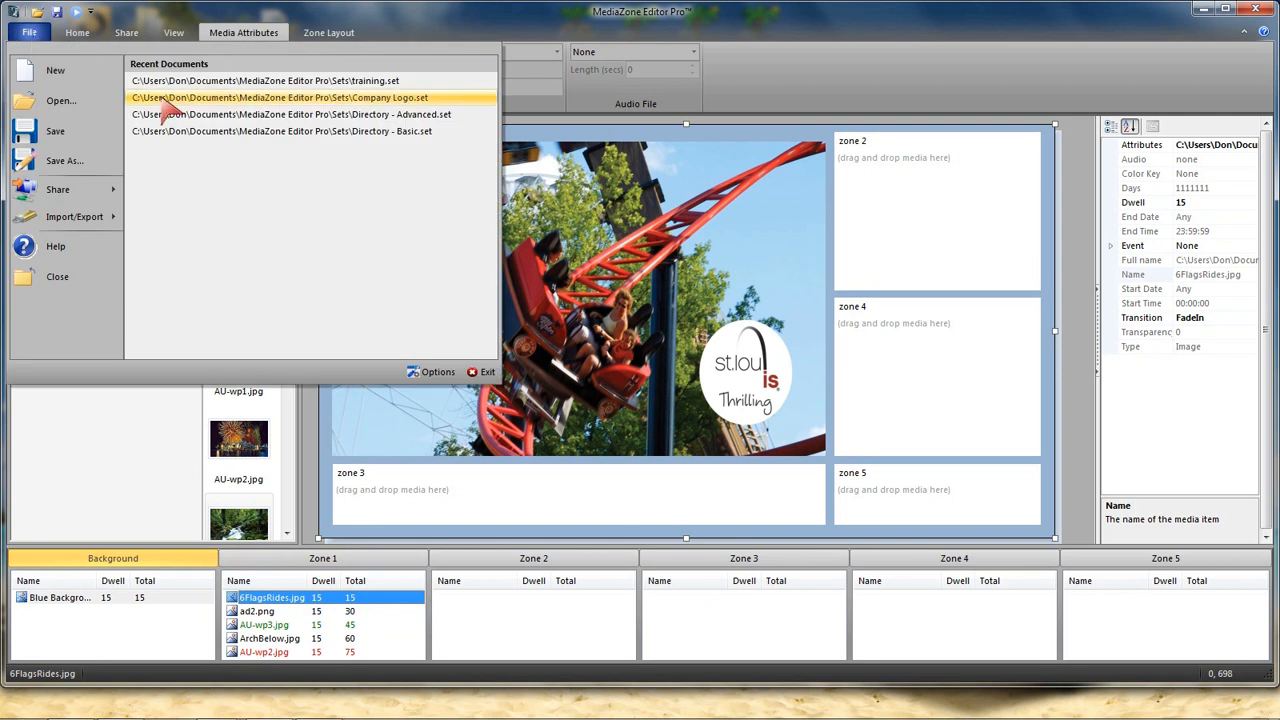
{"action": "left_click", "coordinate": [412, 376]}
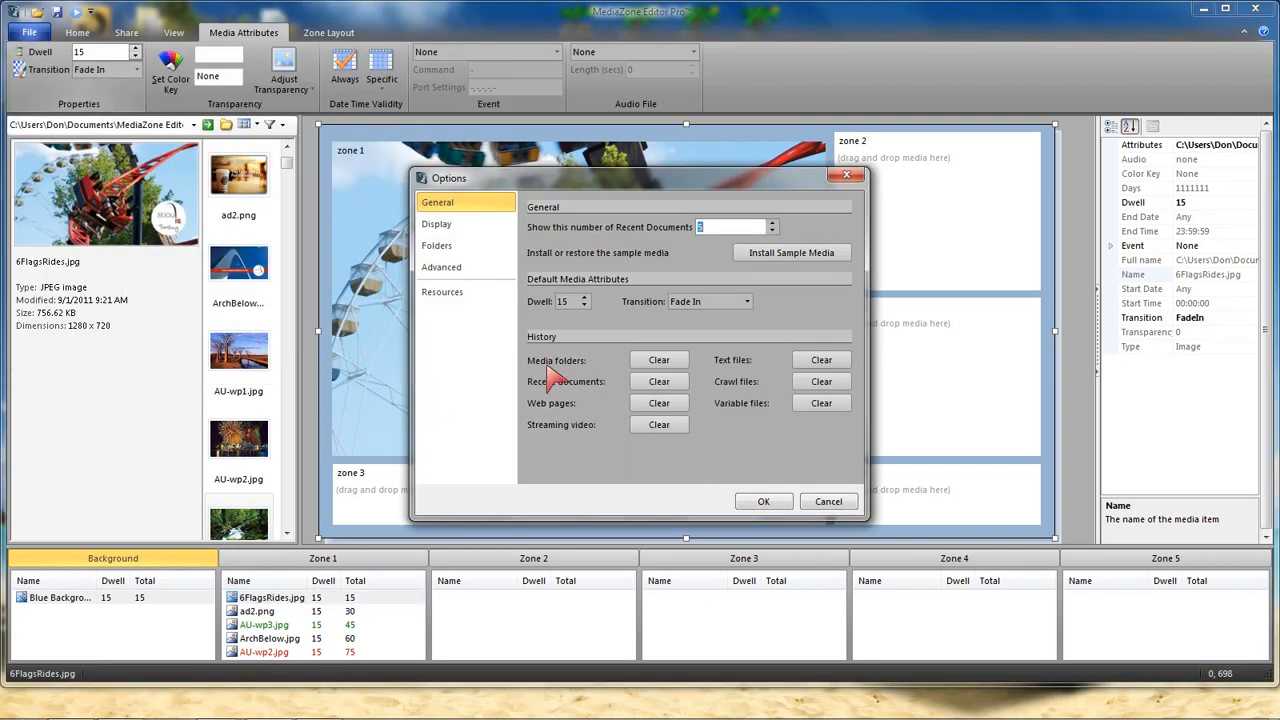
{"action": "left_click", "coordinate": [584, 306]}
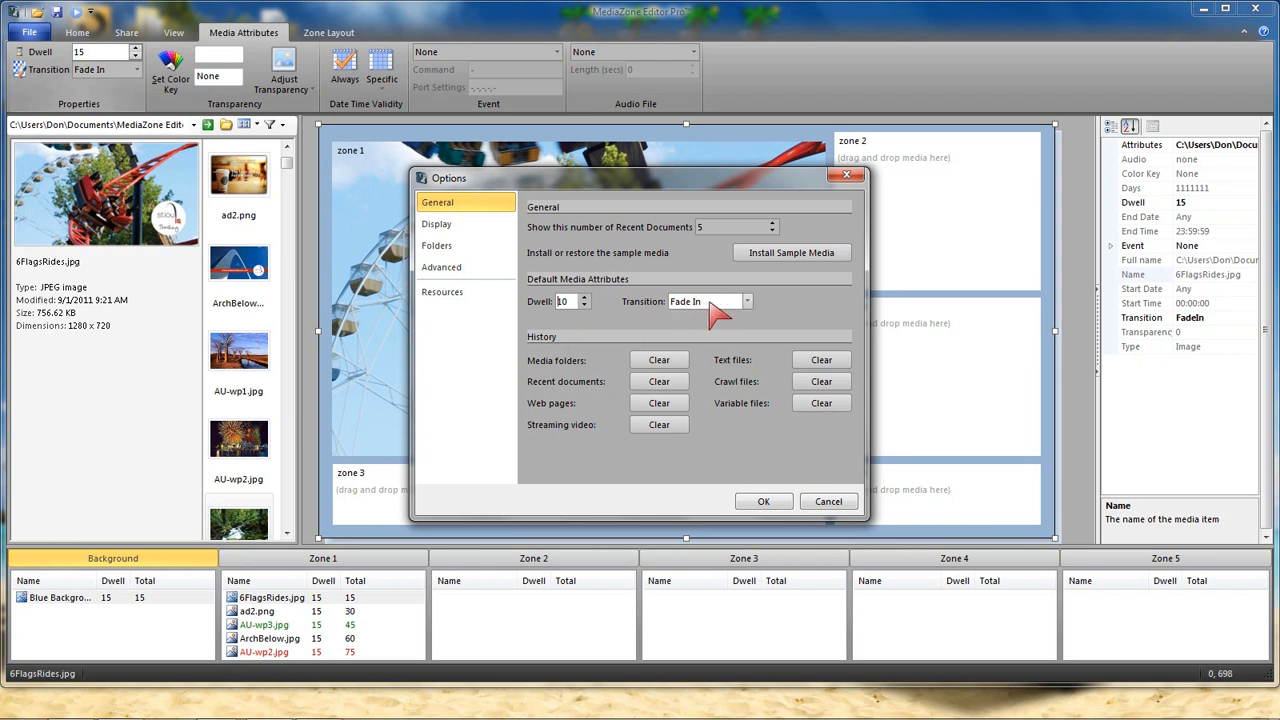
{"action": "left_click", "coordinate": [747, 302]}
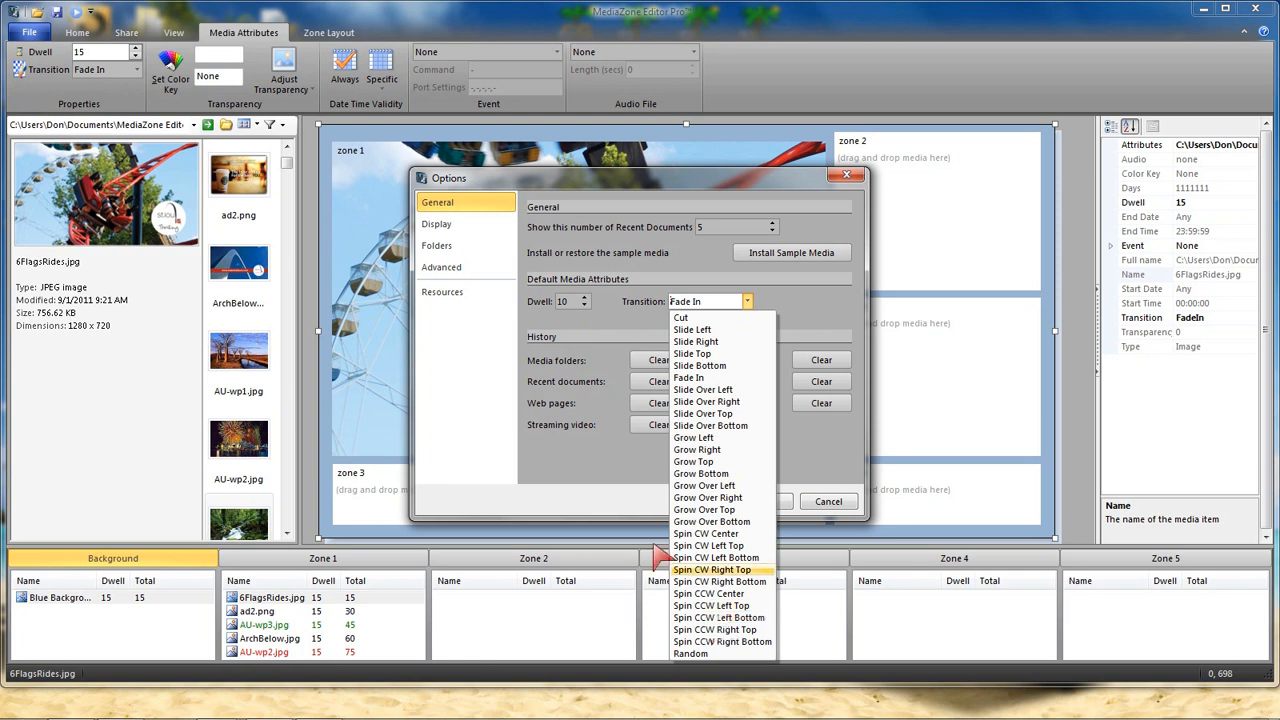
{"action": "left_click", "coordinate": [611, 457]}
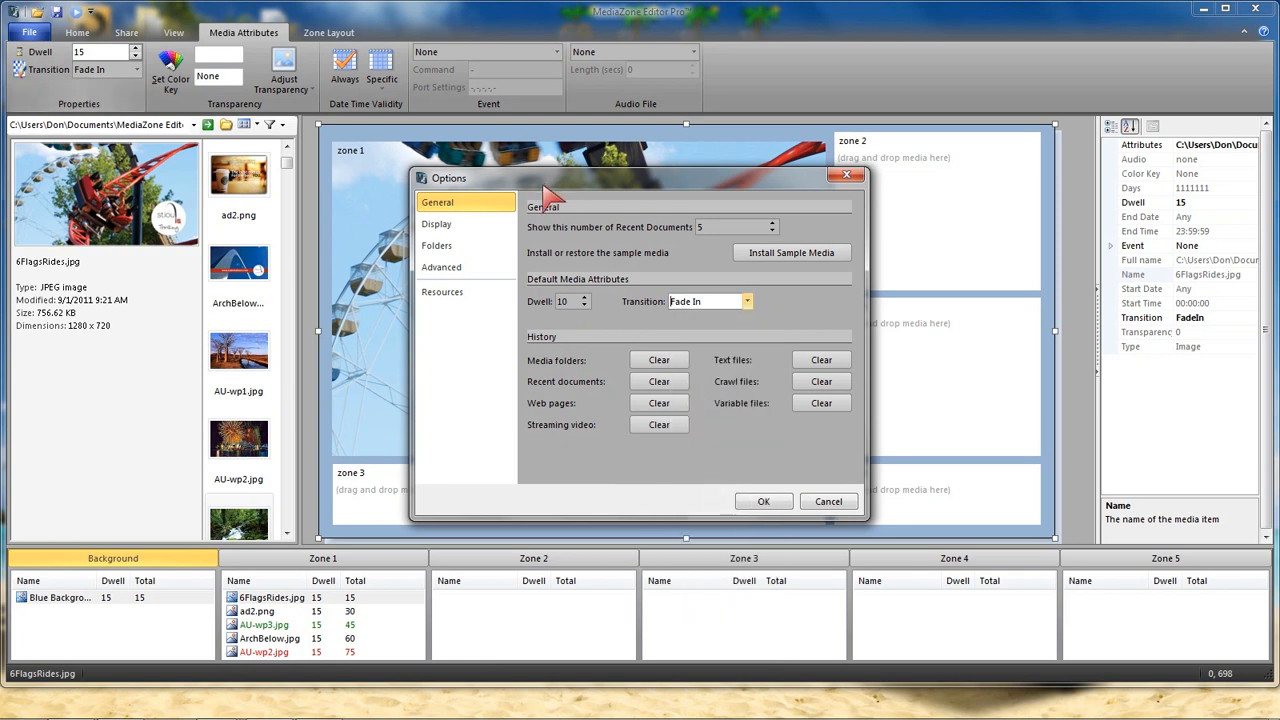
{"action": "left_click", "coordinate": [462, 300]}
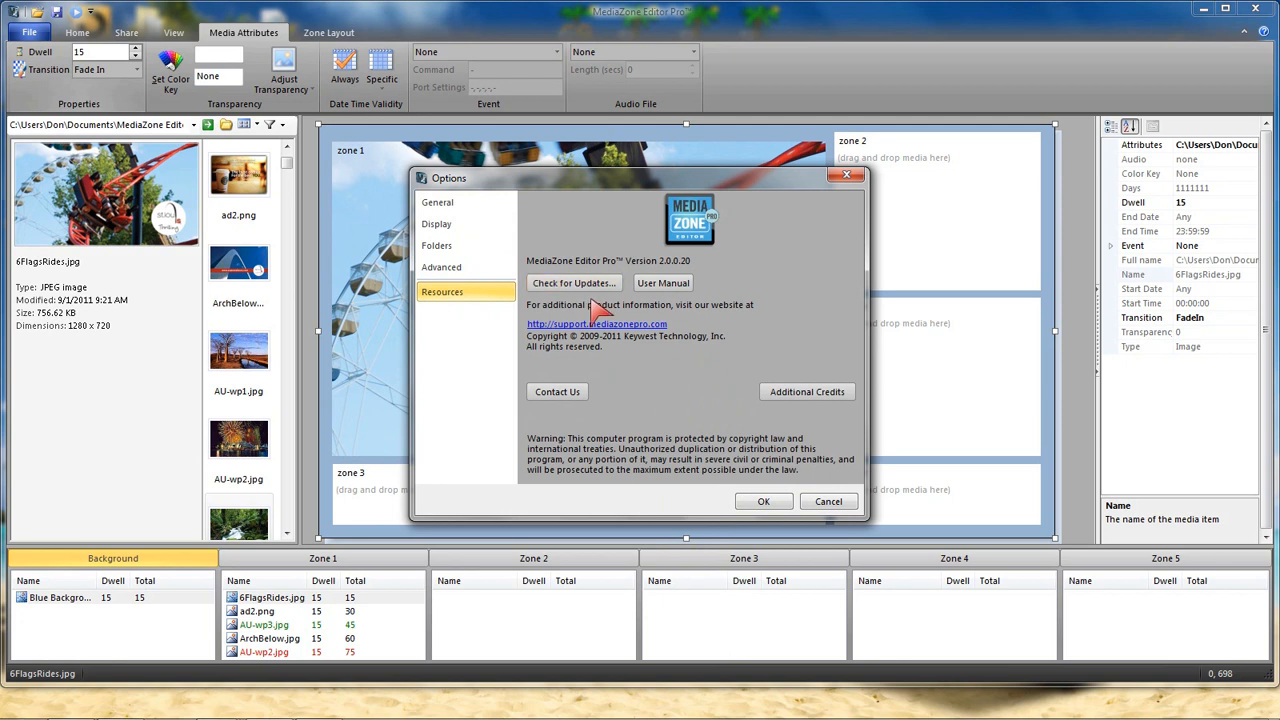
{"action": "left_click", "coordinate": [762, 502]}
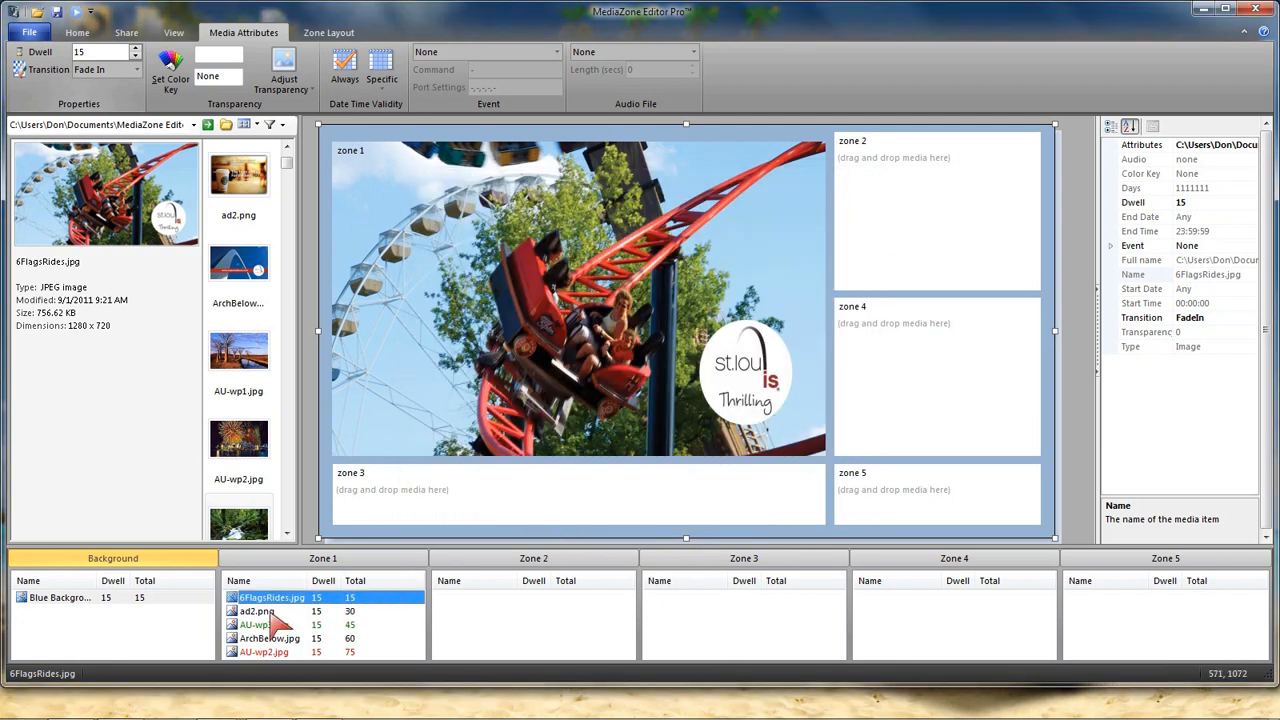
Set ad2.png's dwell to 12 and its transition to Grow Right in zone 1's playlist.
{"action": "left_click", "coordinate": [262, 611]}
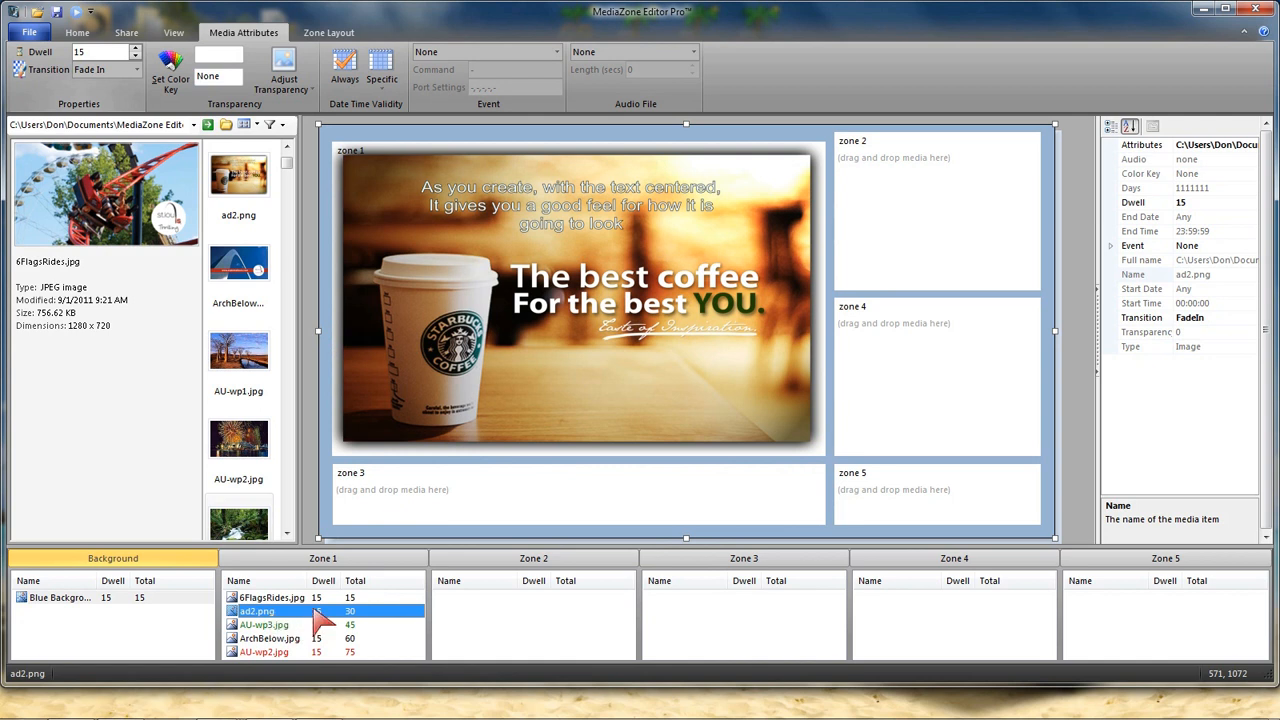
{"action": "left_click", "coordinate": [101, 53]}
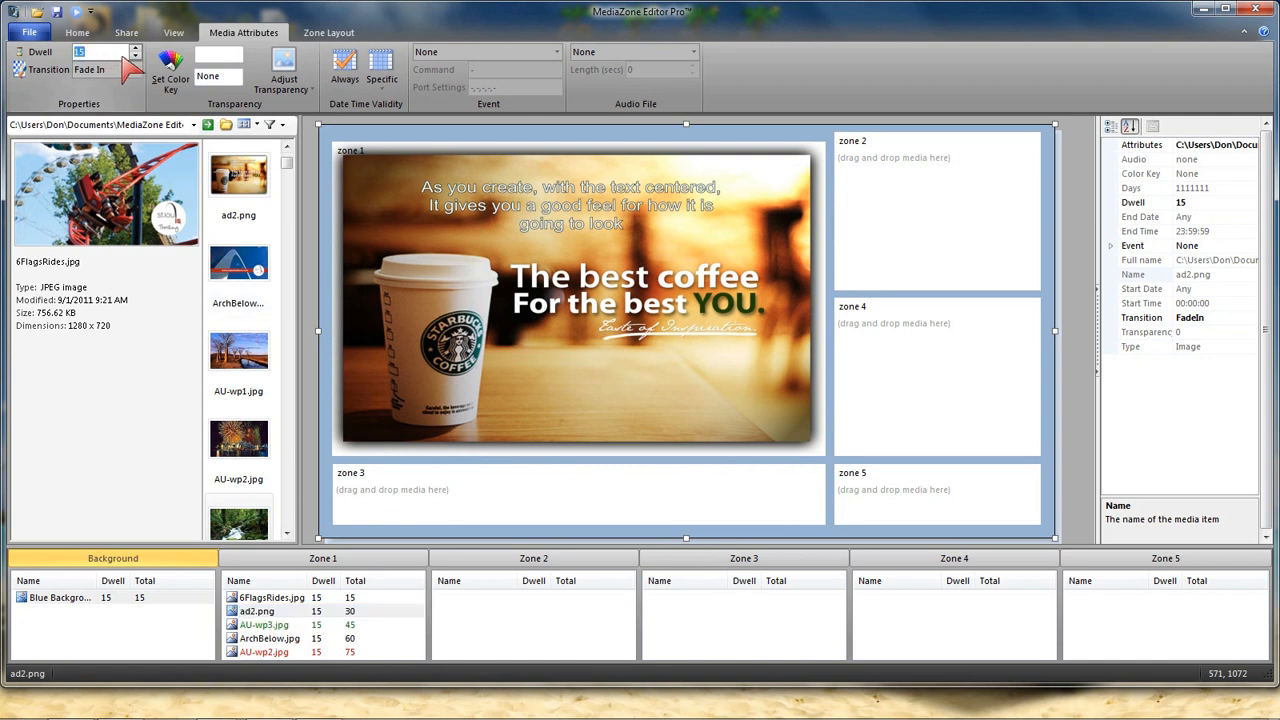
{"action": "left_click", "coordinate": [135, 57]}
{"action": "left_click", "coordinate": [135, 57]}
{"action": "left_click", "coordinate": [135, 57]}
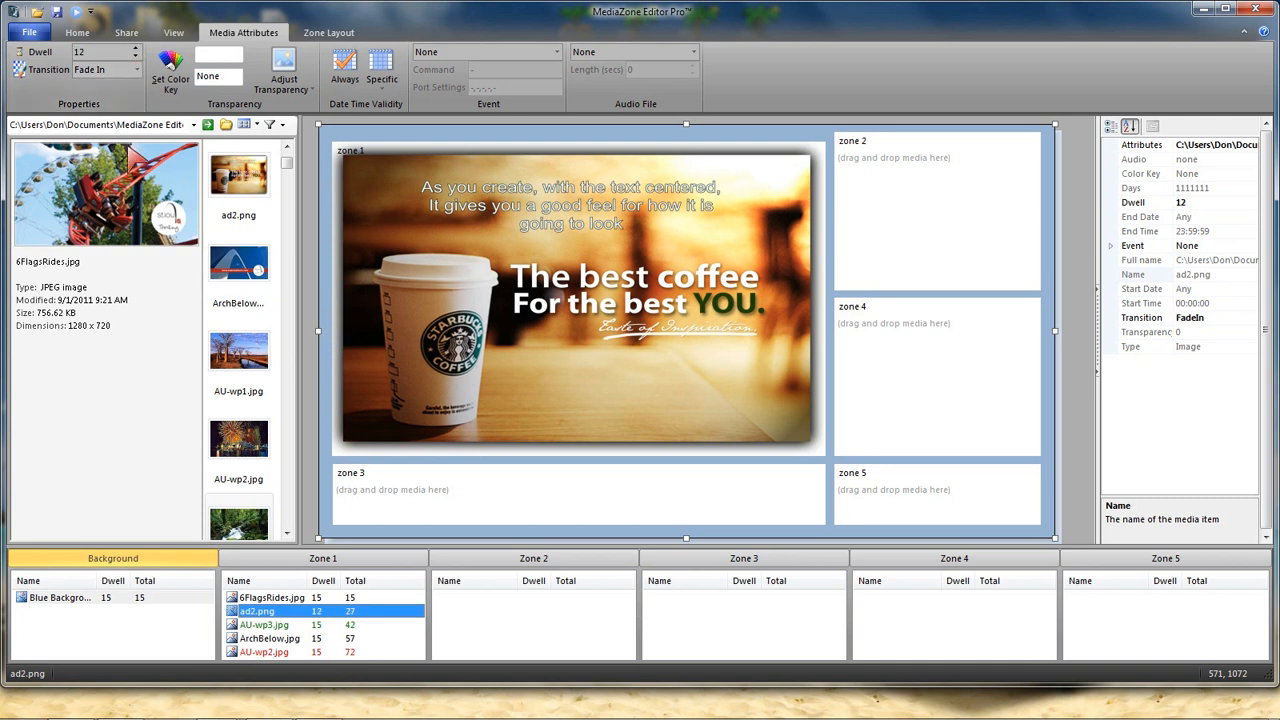
{"action": "left_click", "coordinate": [135, 72]}
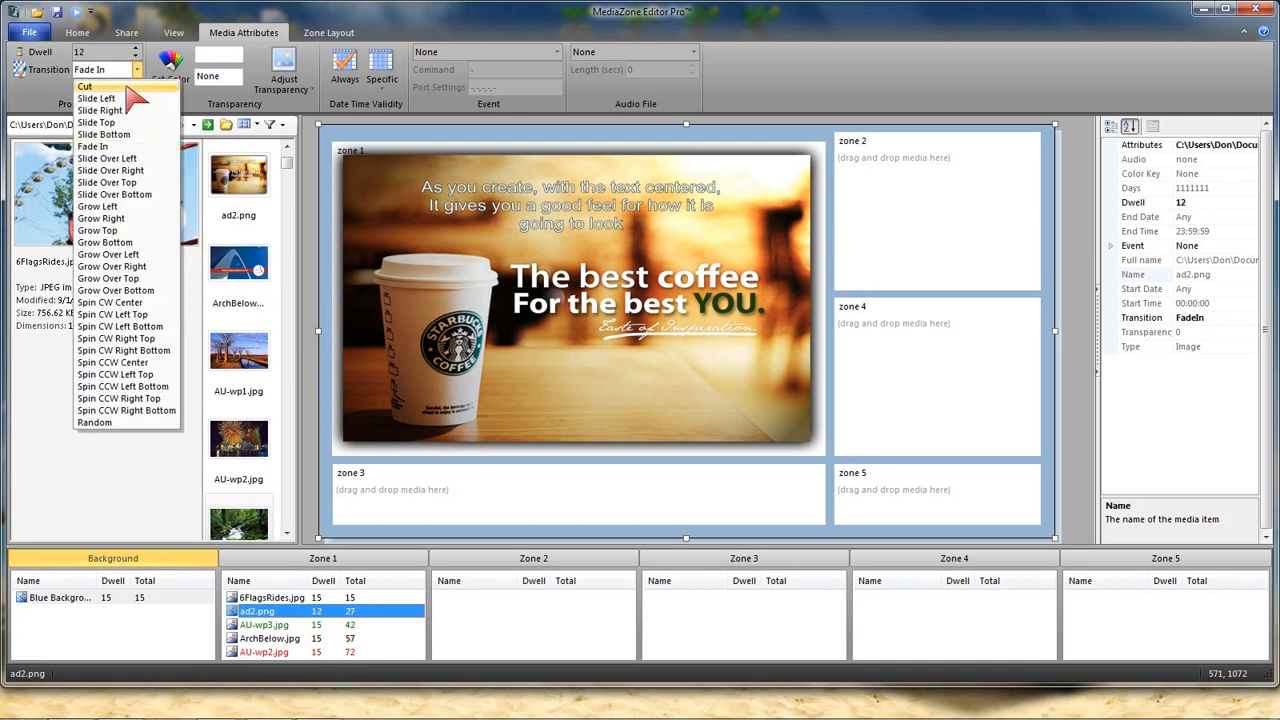
{"action": "left_click", "coordinate": [101, 218]}
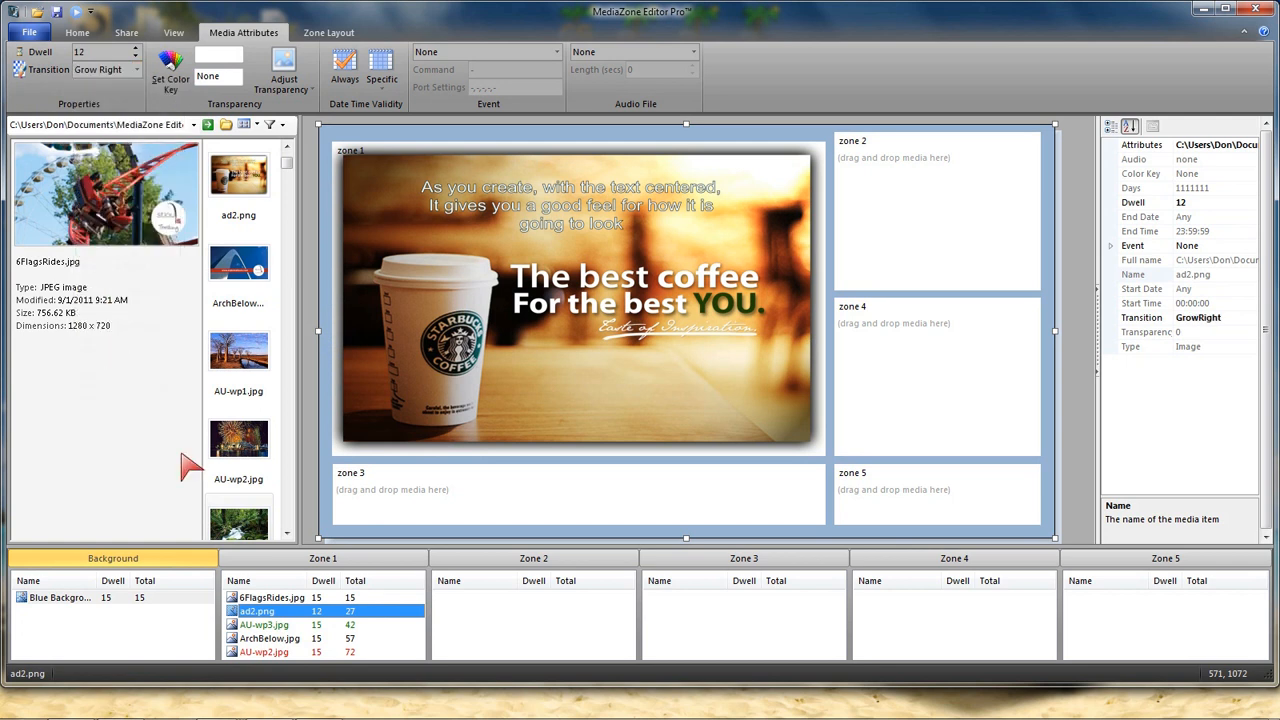
Set the dwell to 12 and the transition to Slide Over Left for 6FlagsRides.jpg through ArchBelow.jpg in zone 1 together.
{"action": "left_click", "coordinate": [270, 624]}
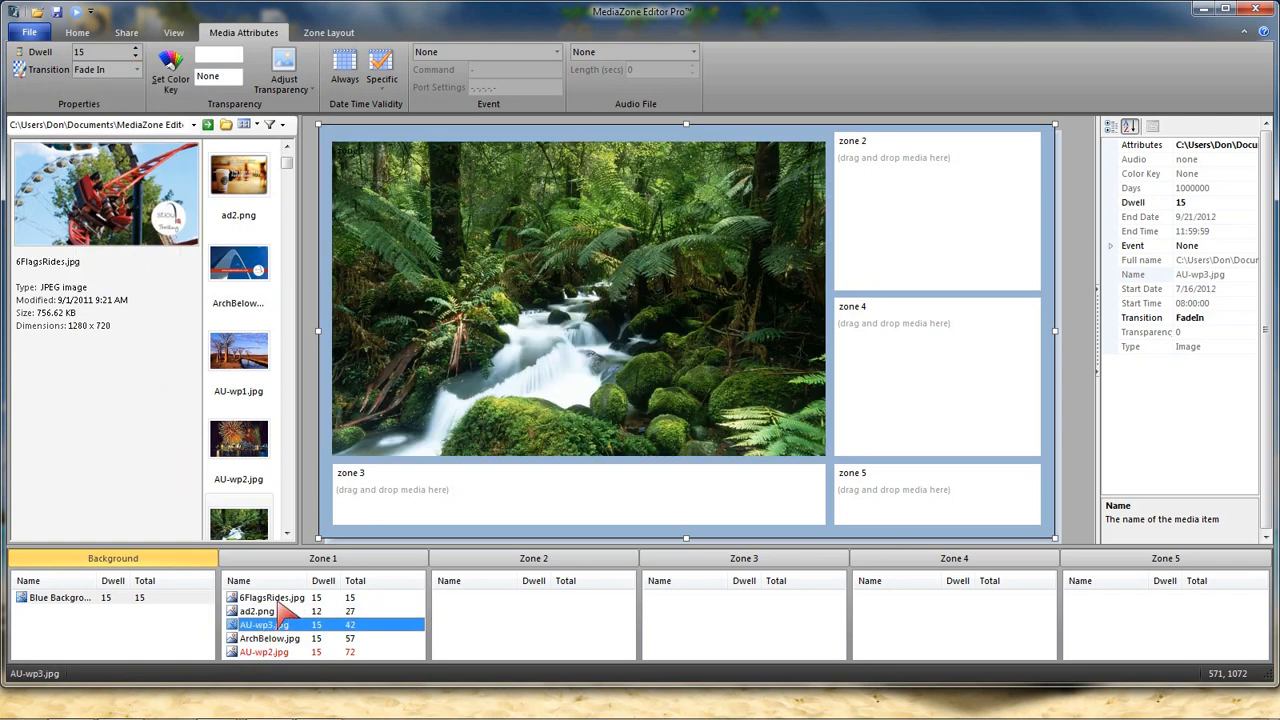
{"action": "left_click", "coordinate": [282, 600]}
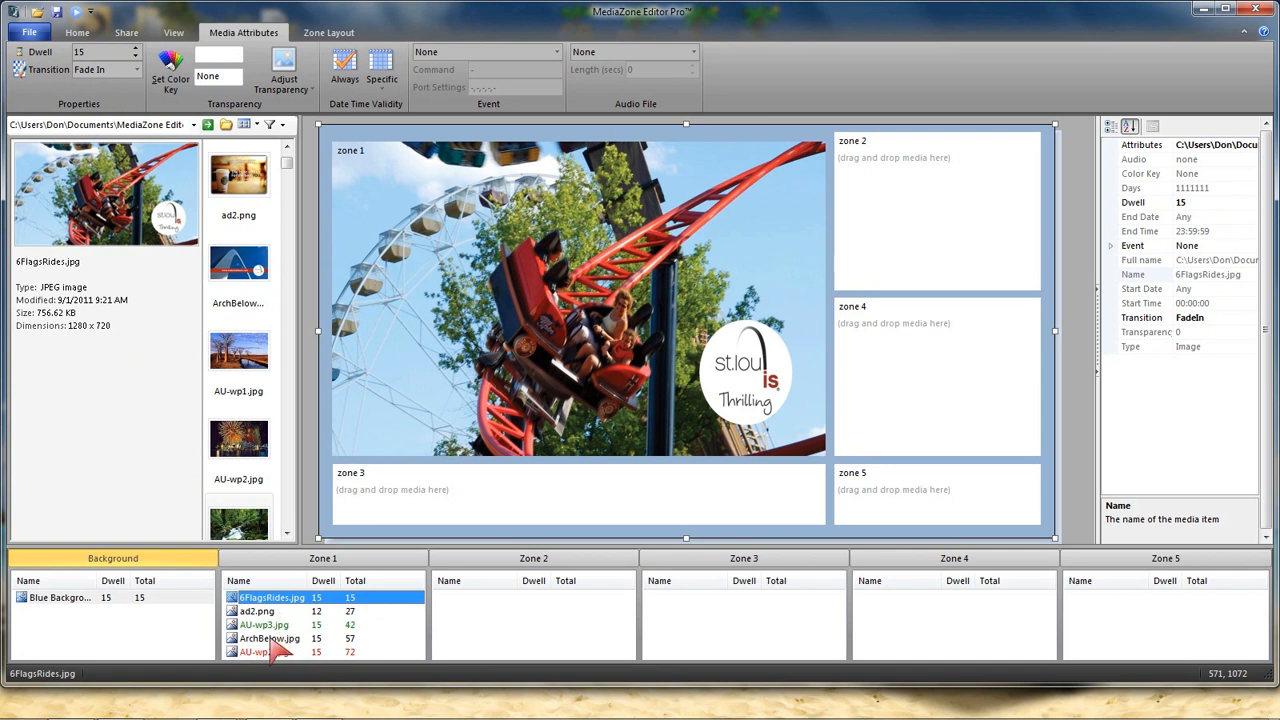
{"action": "left_click", "coordinate": [272, 640], "text": "shift"}
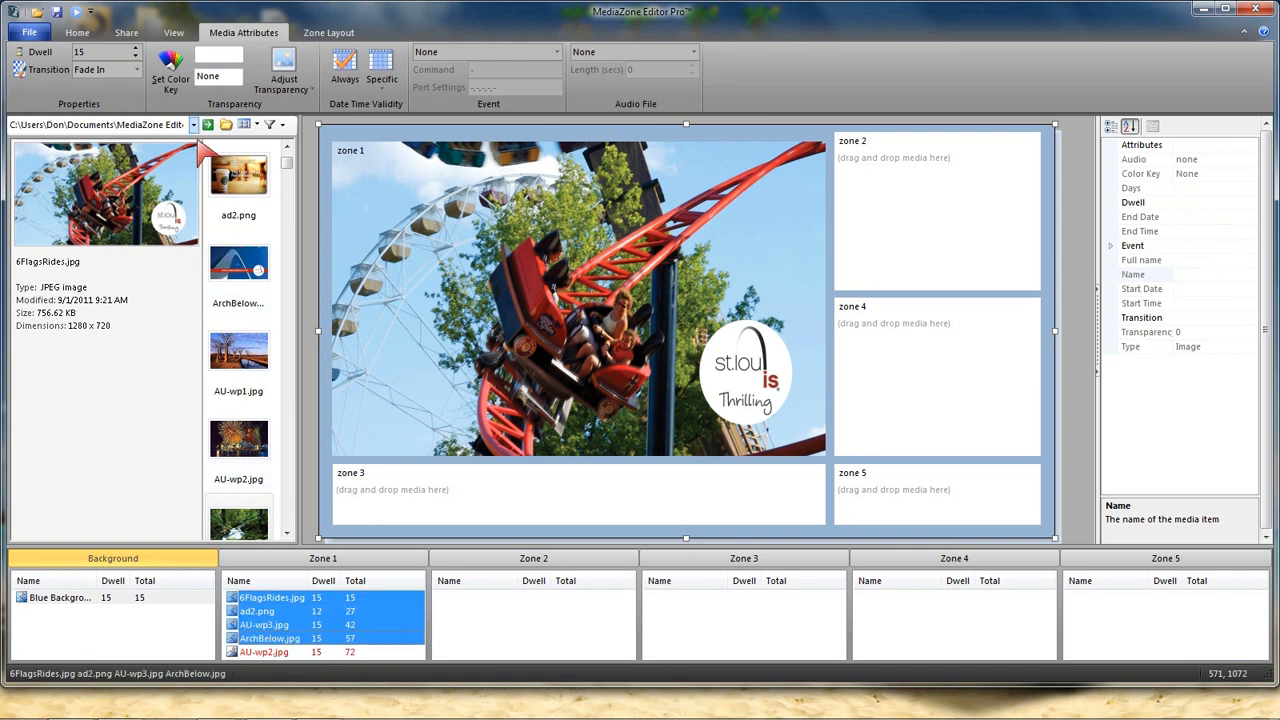
{"action": "left_click", "coordinate": [136, 70]}
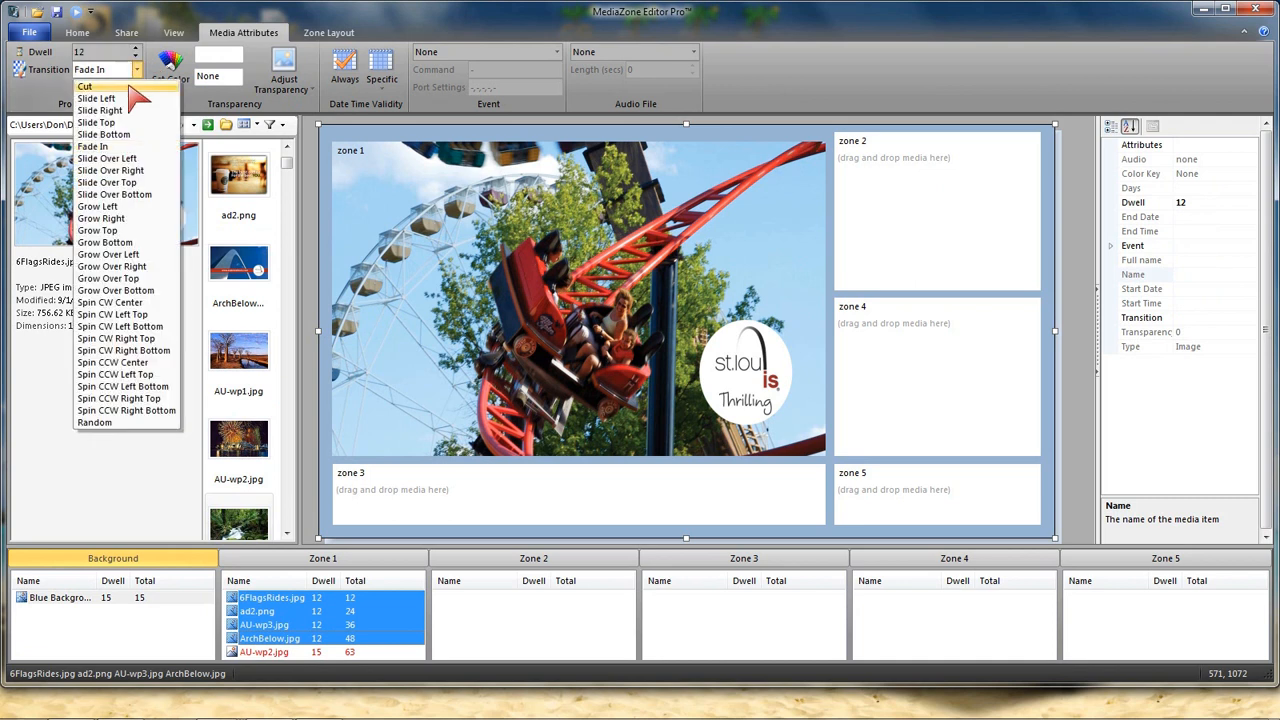
{"action": "left_click", "coordinate": [124, 160]}
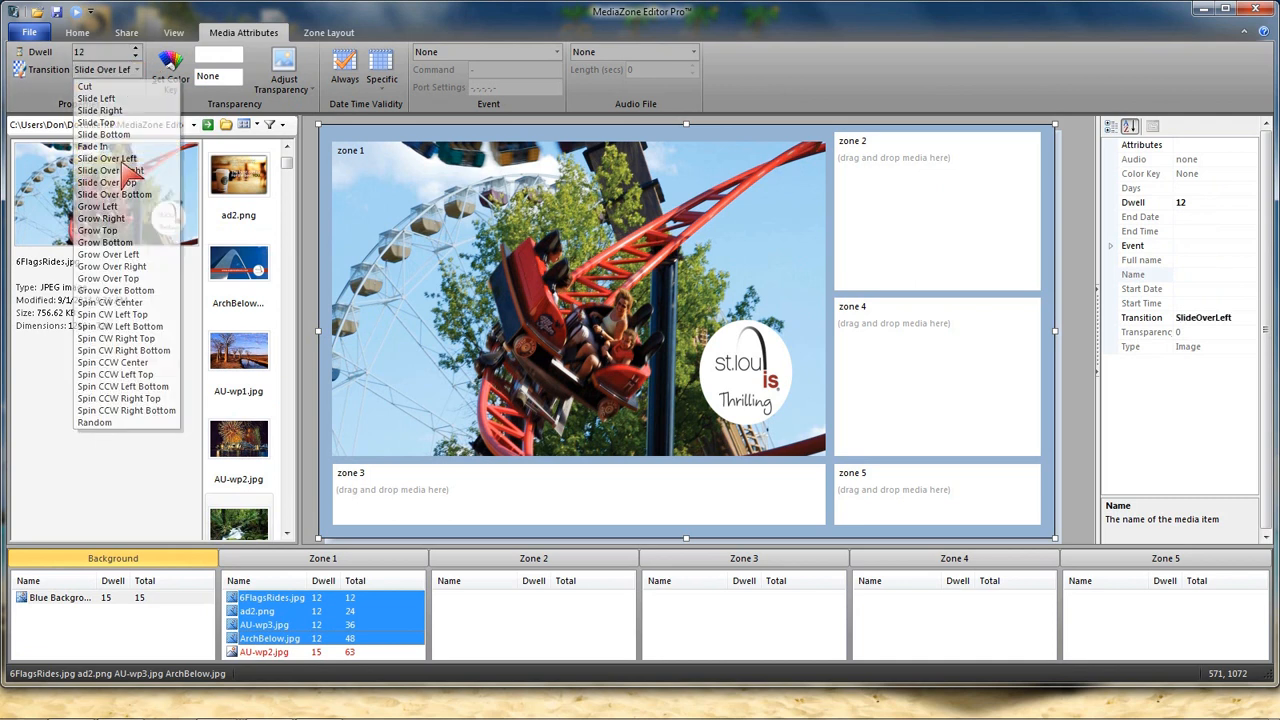
Check the attributes of ad2.png, Blue Background.png, AU-wp3.jpg and 6FlagsRides.jpg in the playlists.
{"action": "left_click", "coordinate": [285, 611]}
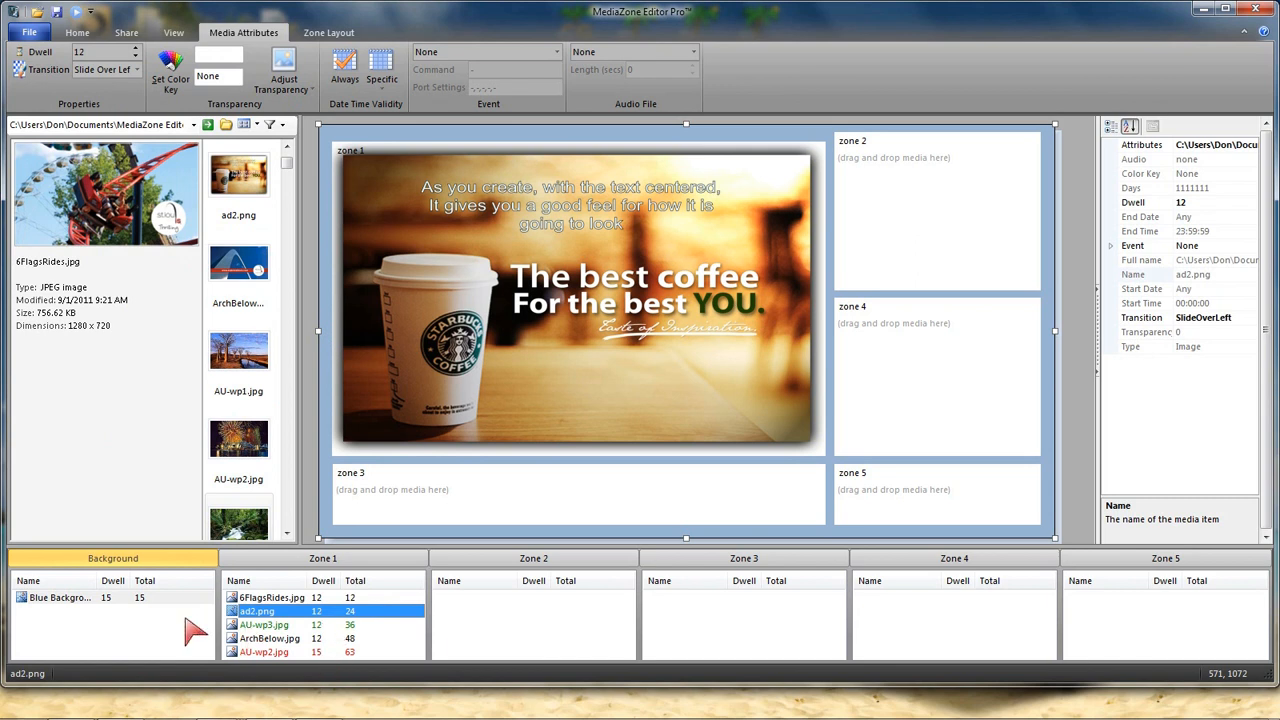
{"action": "left_click", "coordinate": [100, 600]}
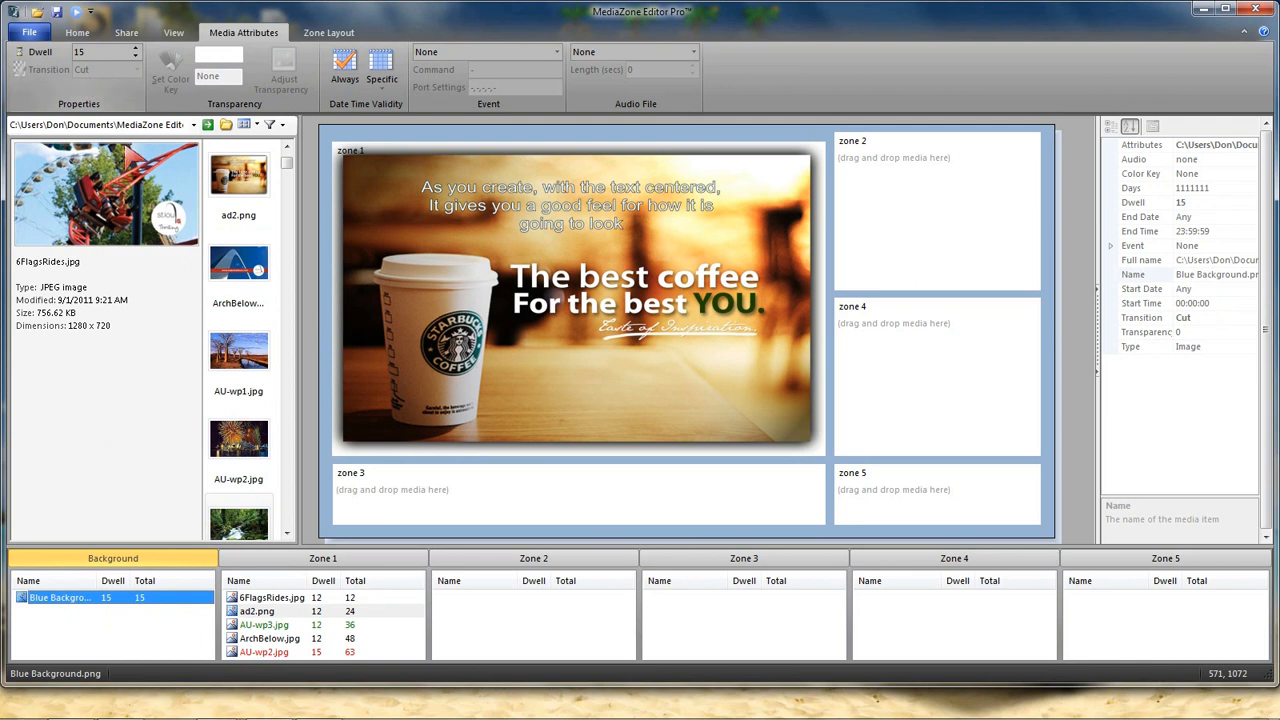
{"action": "left_click", "coordinate": [270, 625]}
{"action": "left_click", "coordinate": [275, 598]}
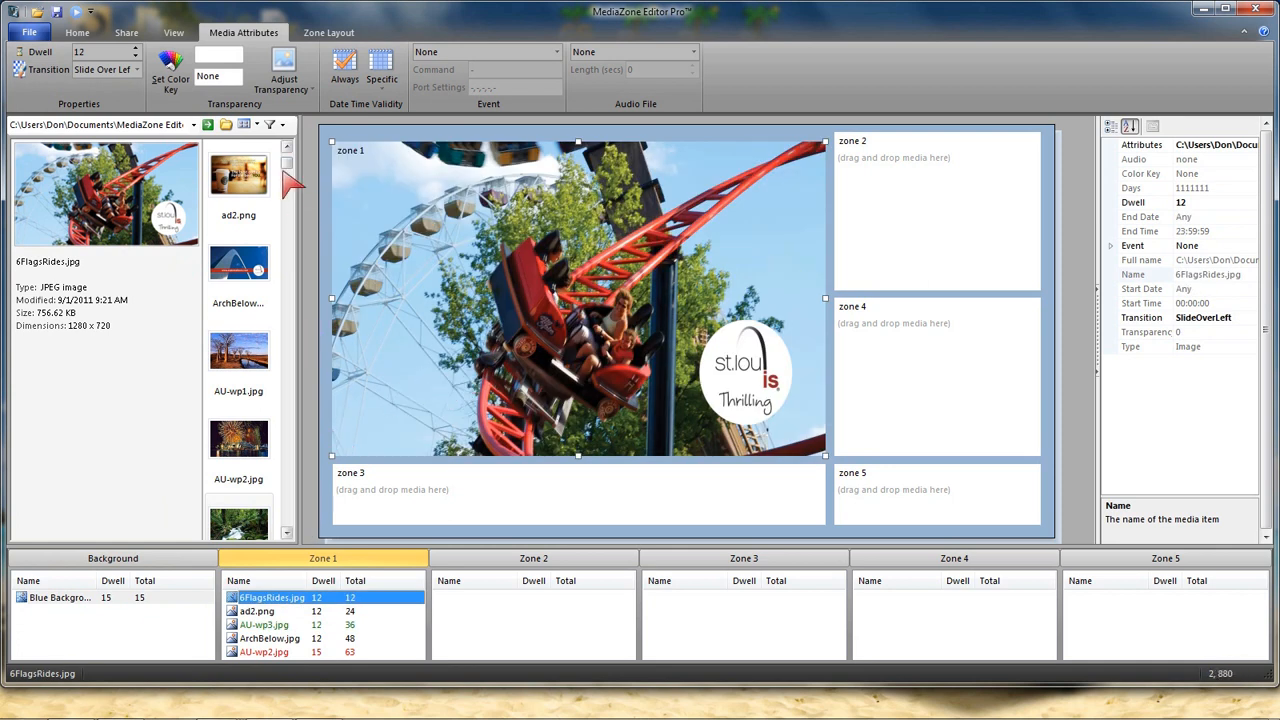
Switch the media browser to the MediaZone Editor Pro\Media\Movies folder.
{"action": "scroll", "coordinate": [285, 175], "scroll_direction": "down", "scroll_amount": 5}
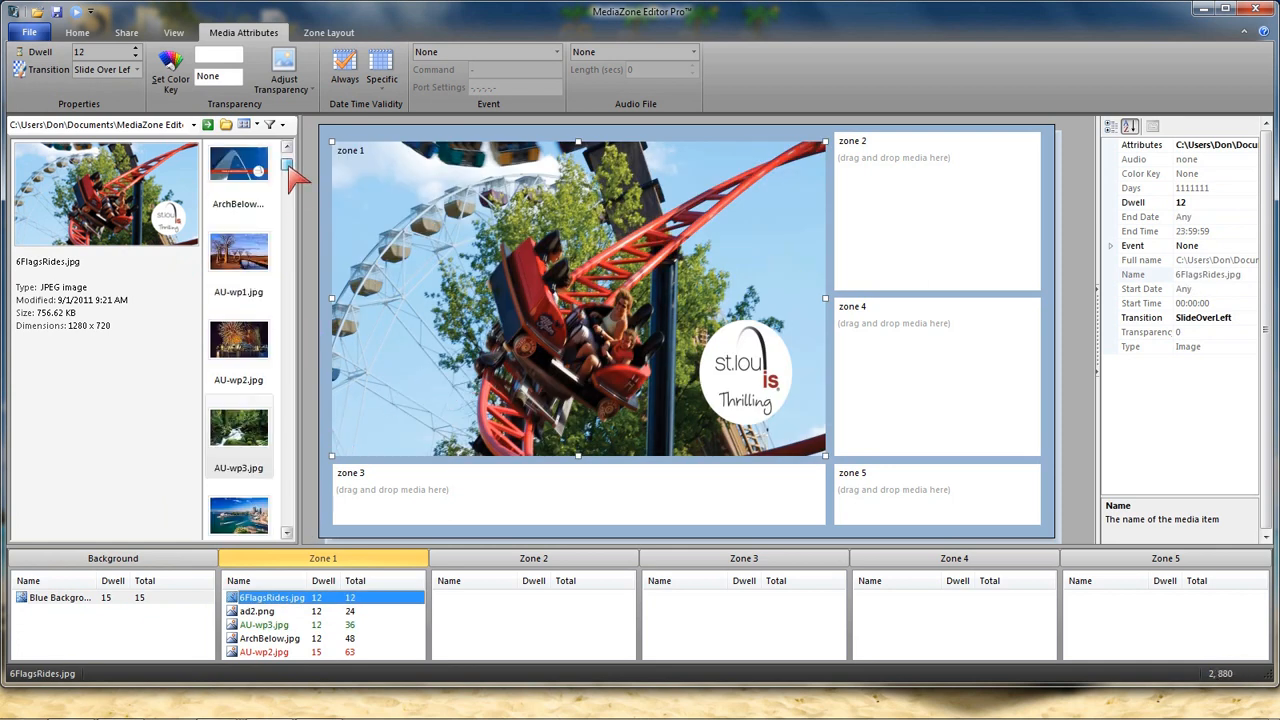
{"action": "left_click", "coordinate": [193, 124]}
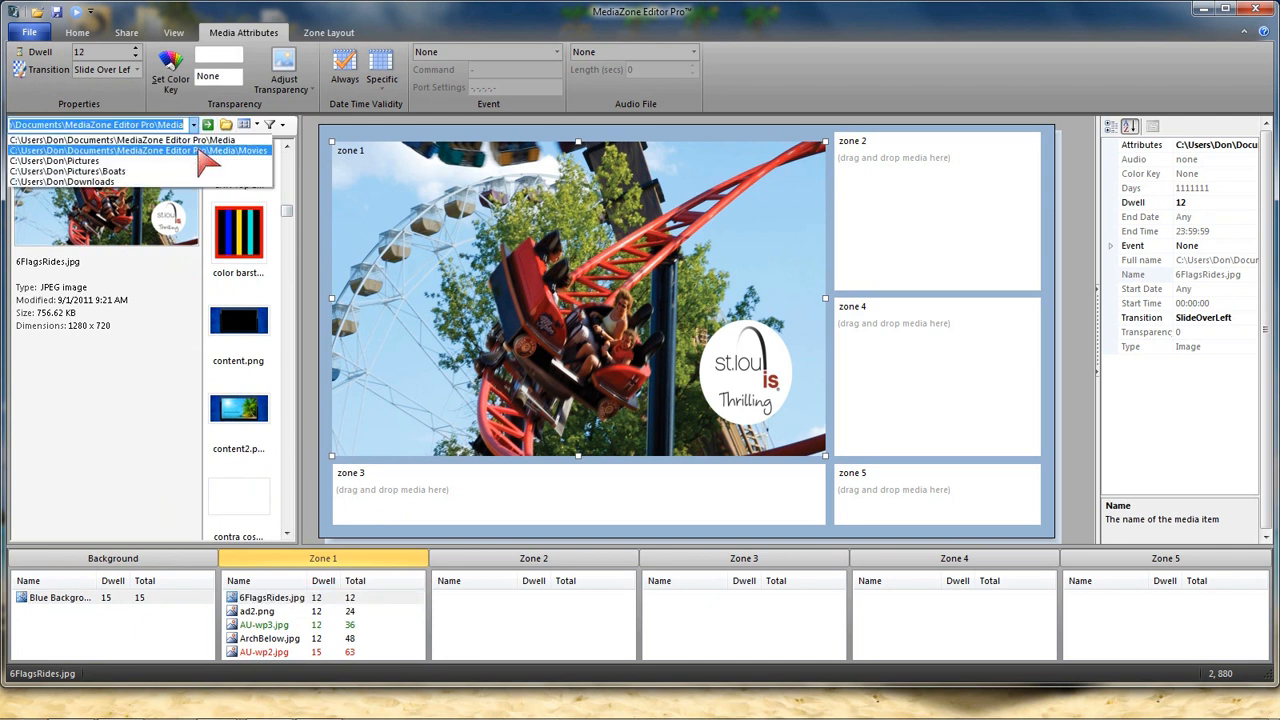
{"action": "left_click", "coordinate": [205, 150]}
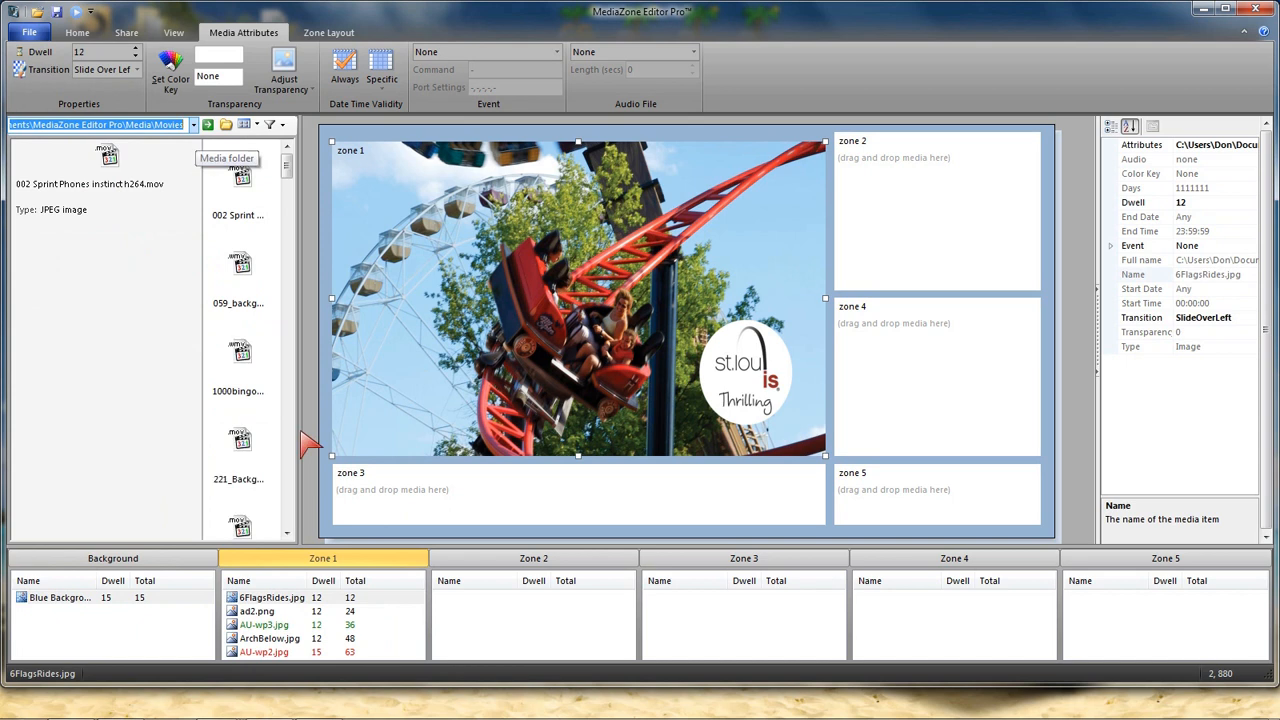
Add the Amazing Caves 720.wmv video from the Movies folder to zone 2 and select it in the playlist.
{"action": "left_click", "coordinate": [286, 533]}
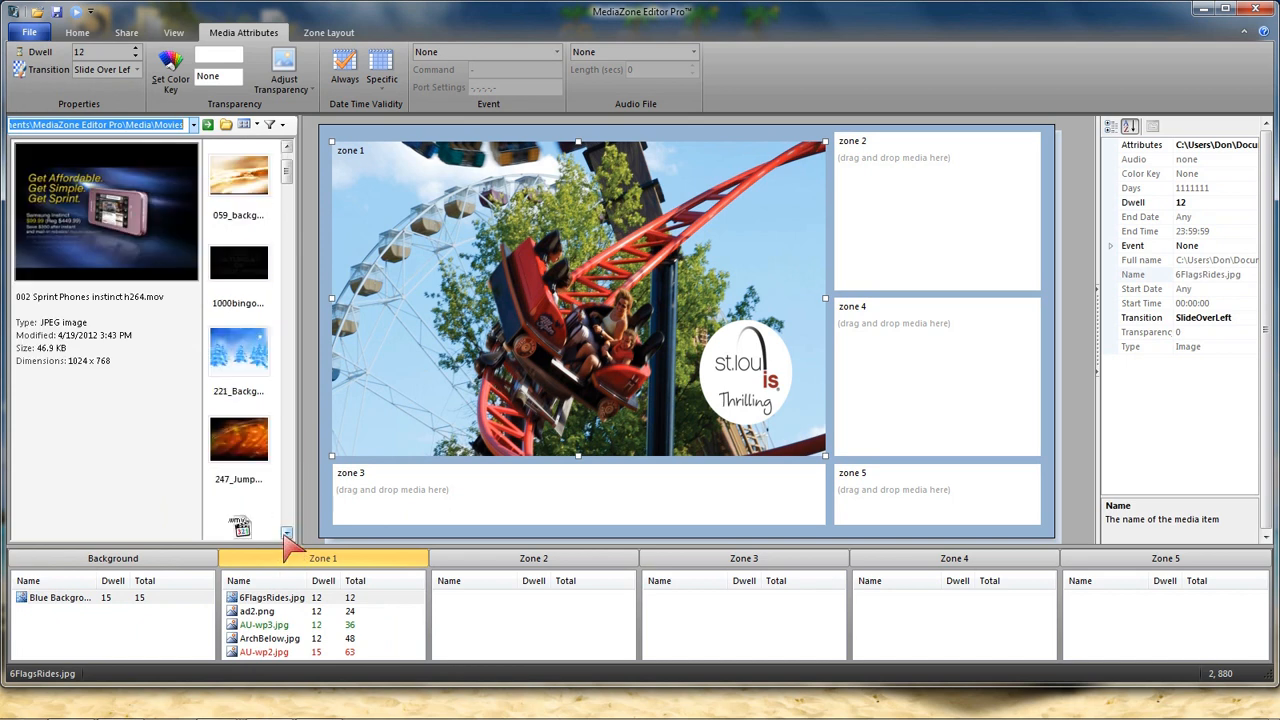
{"action": "left_click", "coordinate": [286, 533]}
{"action": "left_click", "coordinate": [286, 533]}
{"action": "left_click", "coordinate": [286, 533]}
{"action": "left_click", "coordinate": [286, 533]}
{"action": "left_click", "coordinate": [286, 533]}
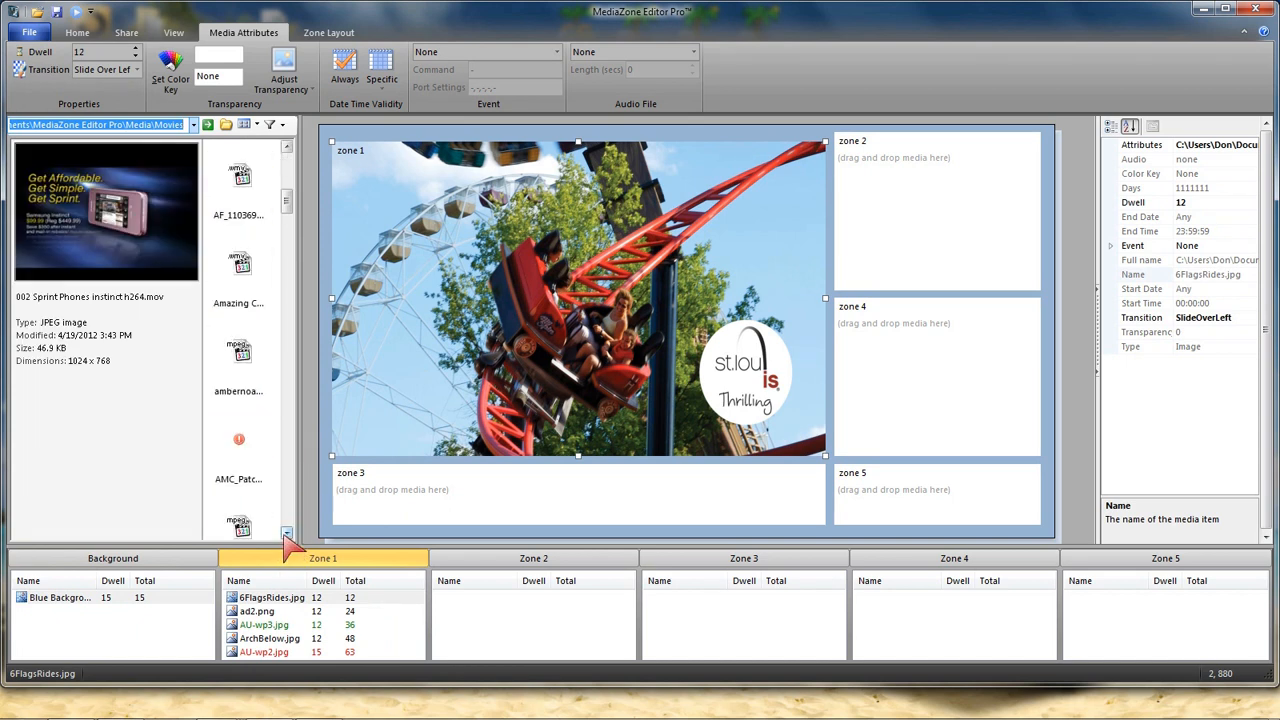
{"action": "left_click", "coordinate": [241, 298]}
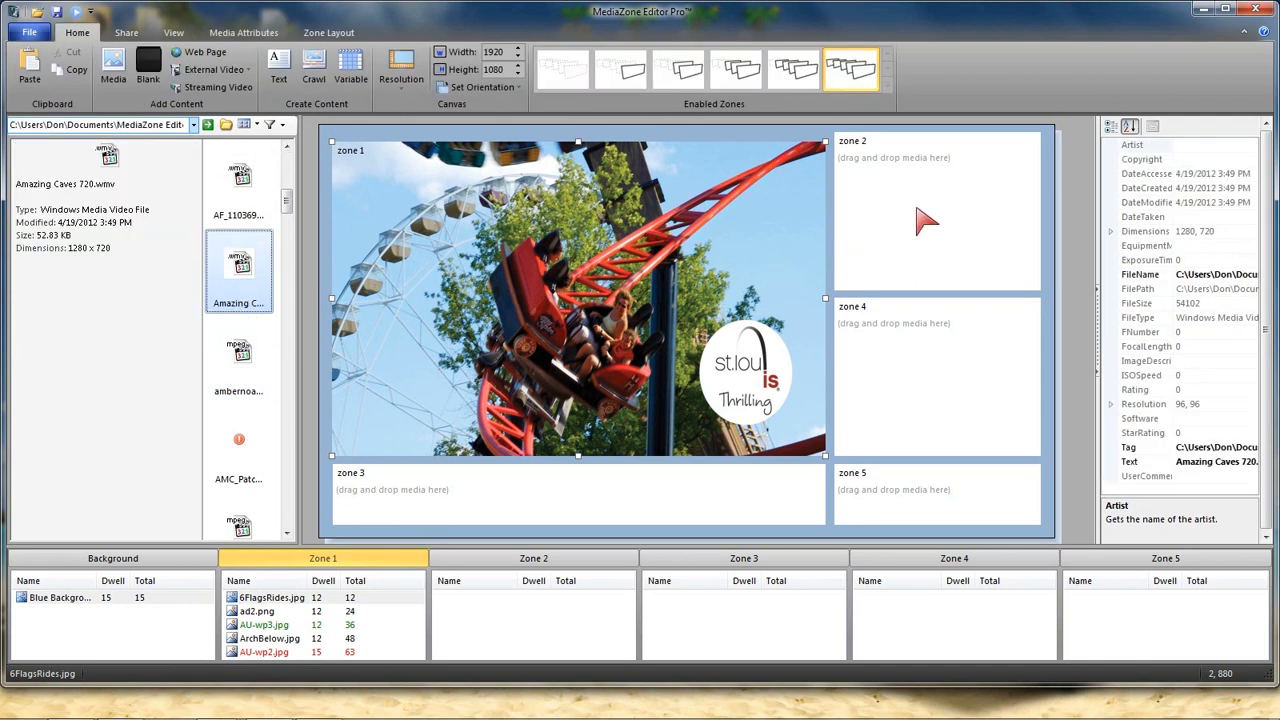
{"action": "left_click_drag", "start_coordinate": [921, 219], "coordinate": [923, 220]}
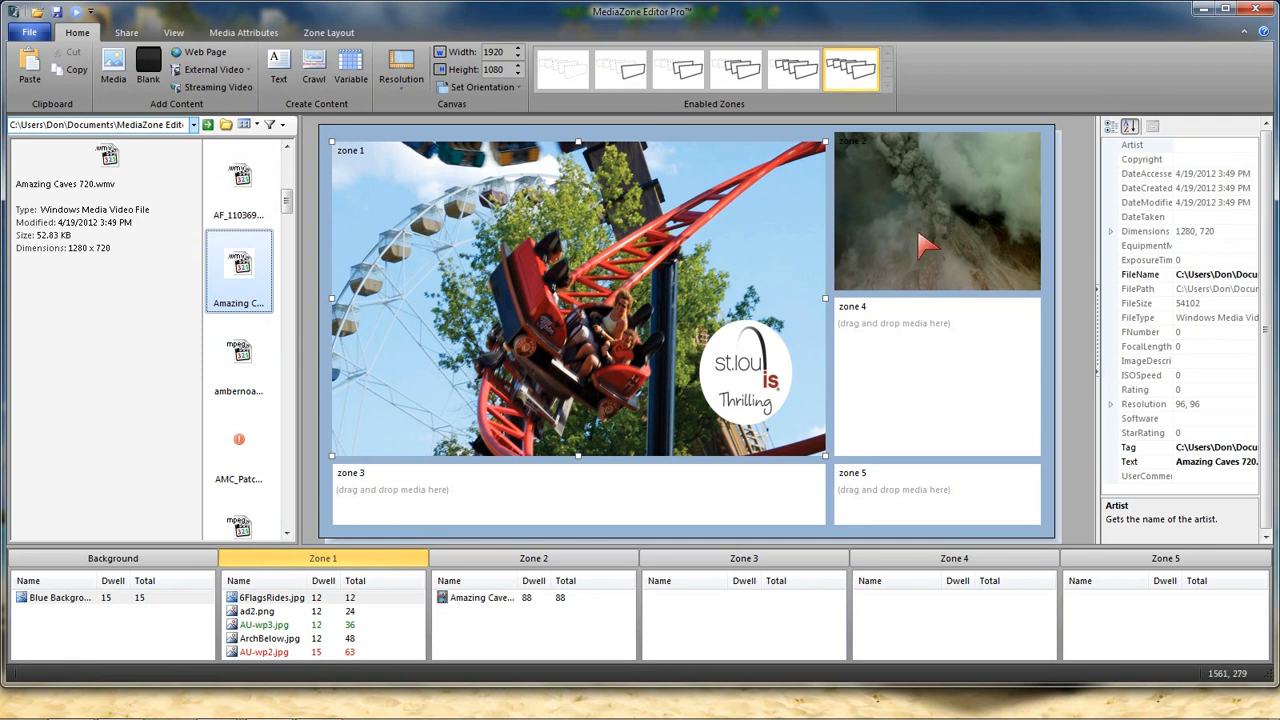
{"action": "left_click", "coordinate": [506, 599]}
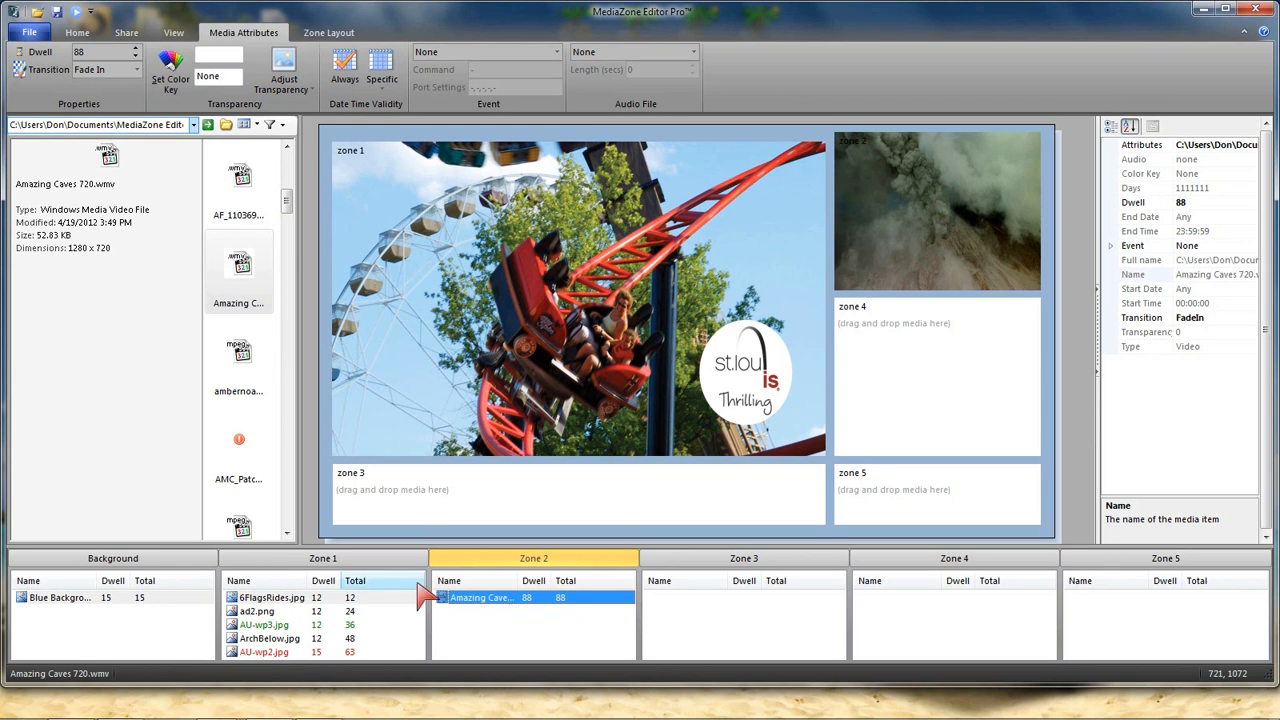
Add Circus 30 for web.mp4 below Amazing Caves 720.wmv in zone 2's playlist and select it.
{"action": "left_click", "coordinate": [286, 533]}
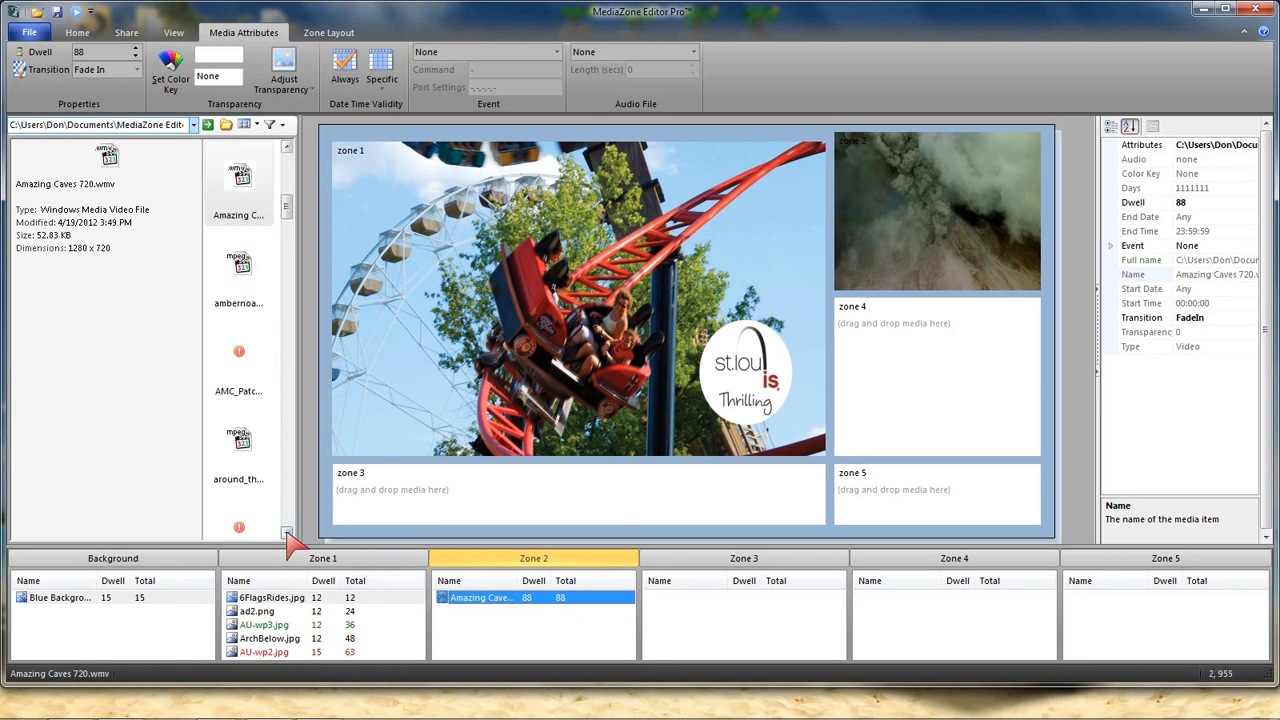
{"action": "left_click", "coordinate": [286, 533]}
{"action": "left_click", "coordinate": [286, 533]}
{"action": "left_click", "coordinate": [286, 533]}
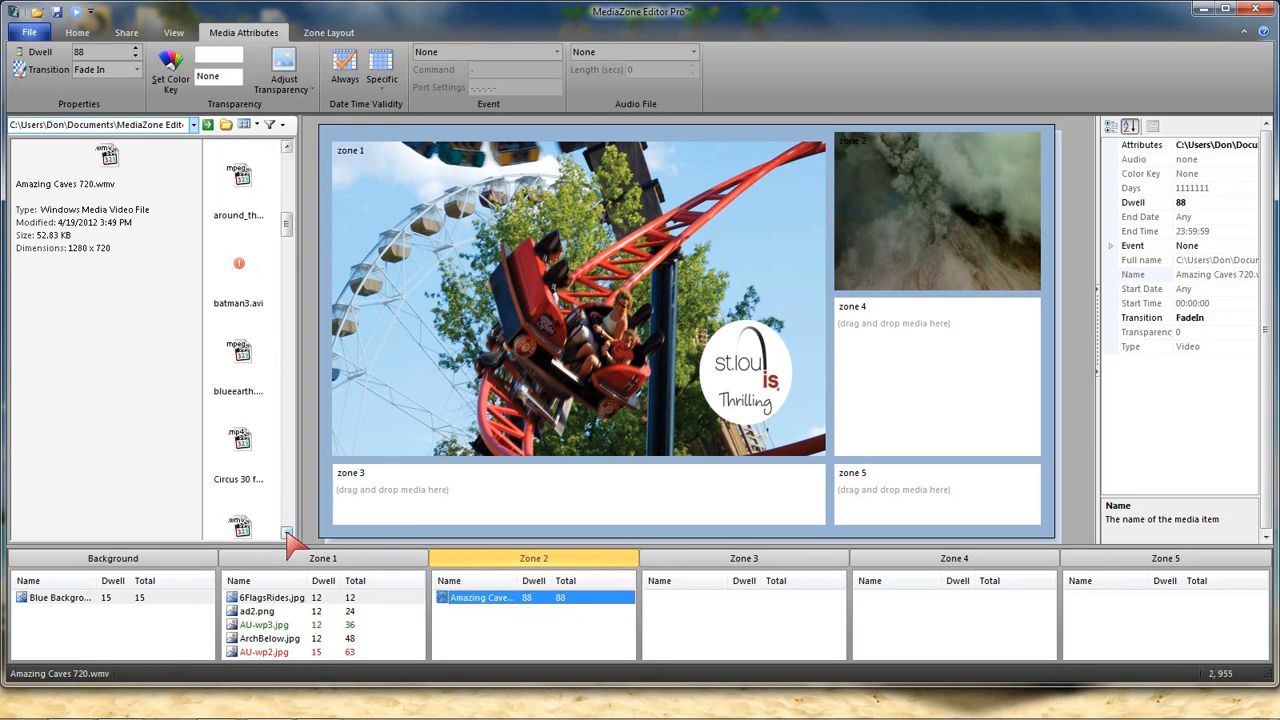
{"action": "left_click_drag", "start_coordinate": [251, 457], "coordinate": [460, 625]}
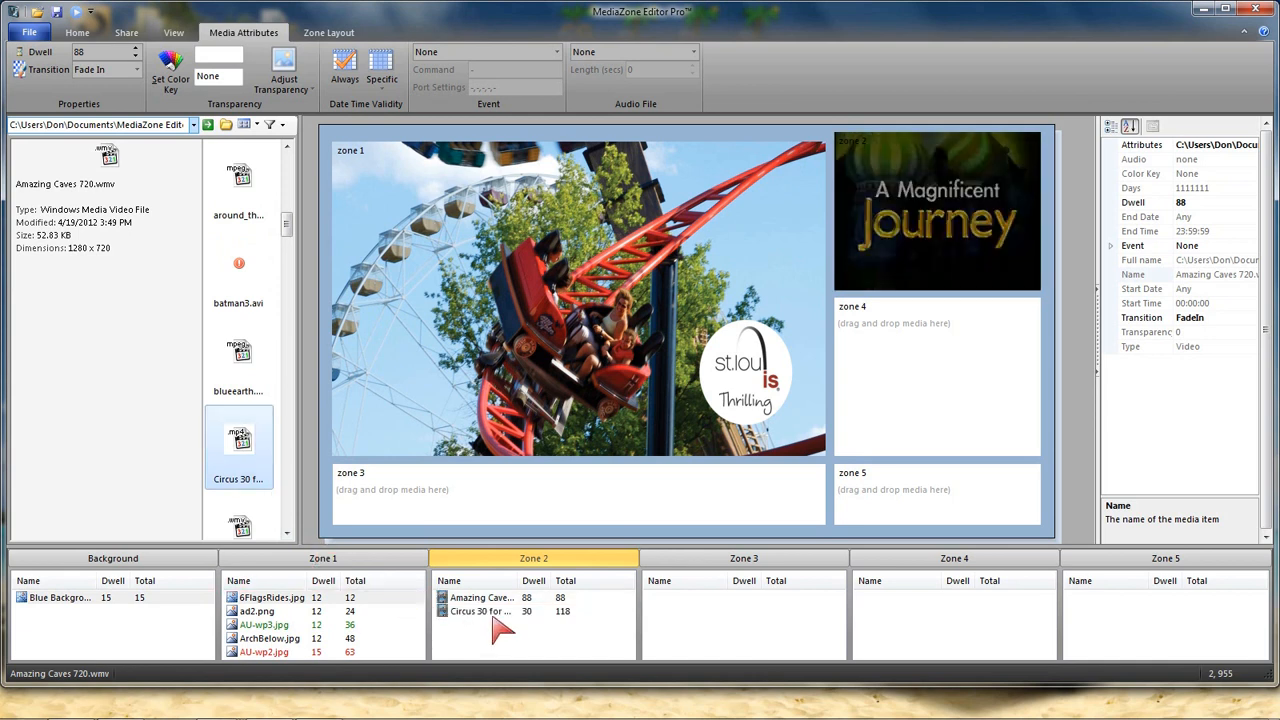
{"action": "left_click", "coordinate": [493, 612]}
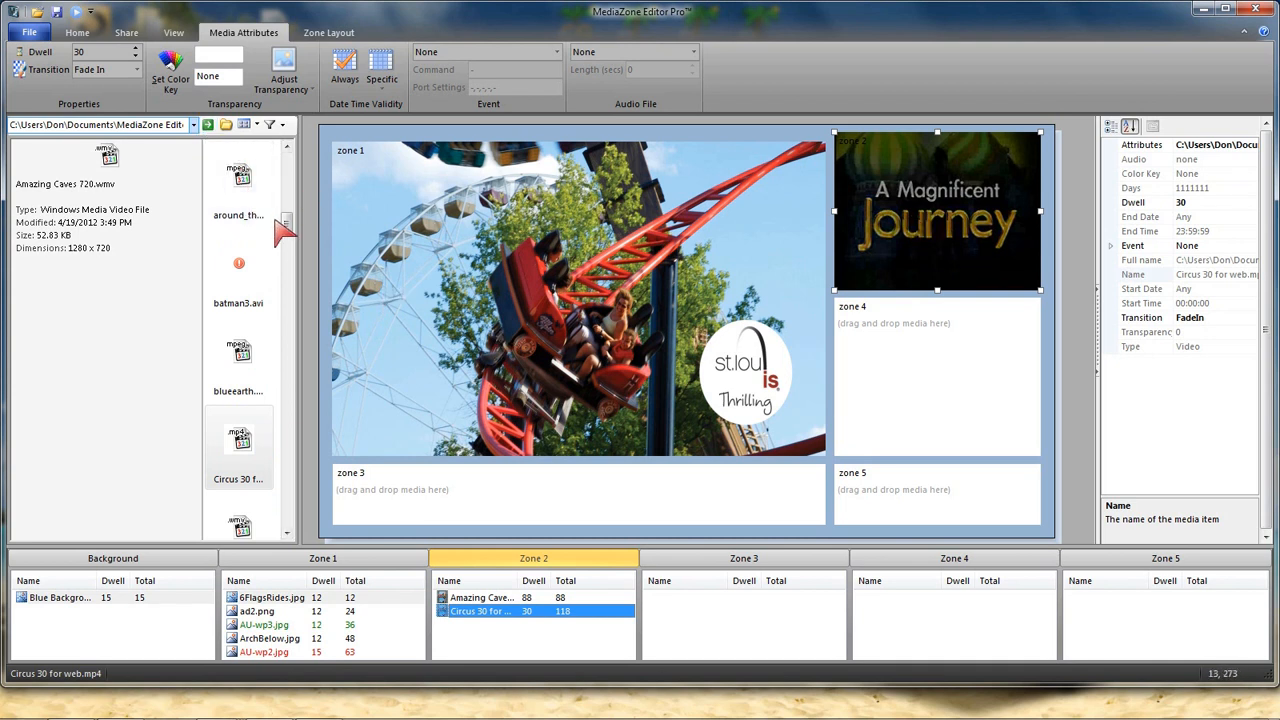
Insert the DunkinDonuts_02_Feb07.wmv video between 6FlagsRides.jpg and ad2.png in zone 1's playlist, then preview 6FlagsRides.jpg and the video.
{"action": "left_click", "coordinate": [286, 532]}
{"action": "left_click", "coordinate": [286, 532]}
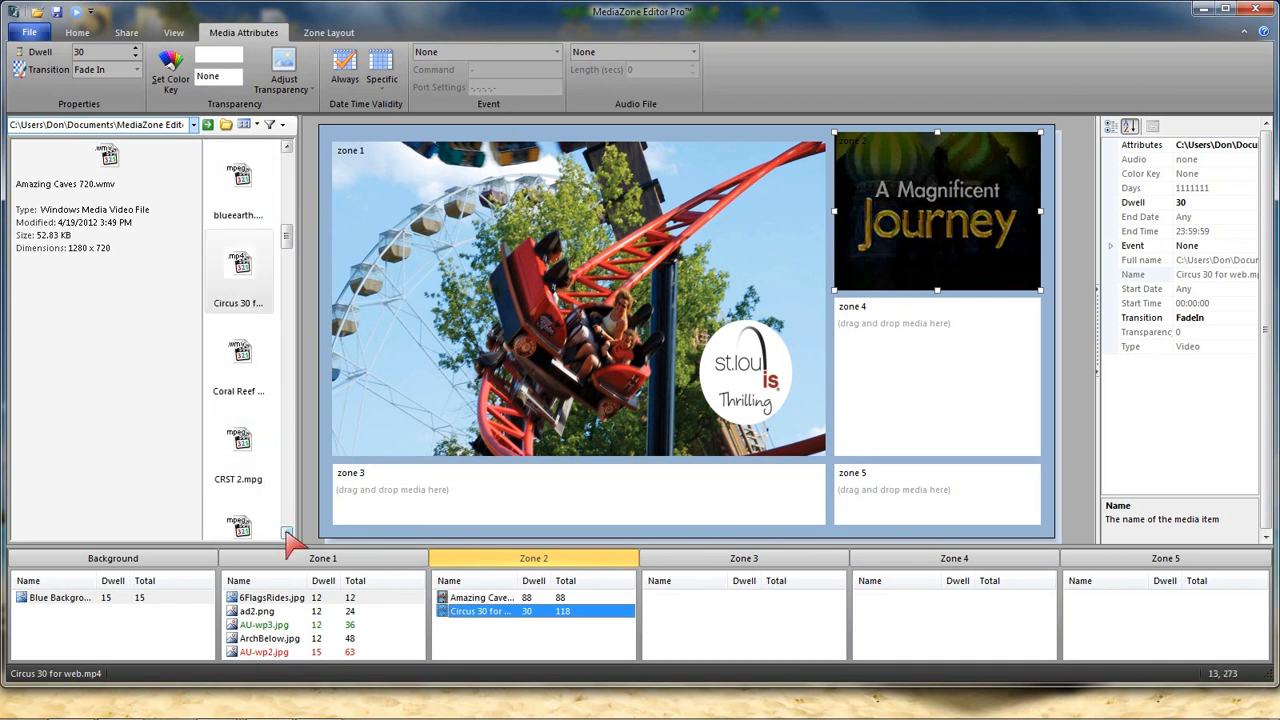
{"action": "left_click", "coordinate": [286, 532]}
{"action": "left_click", "coordinate": [286, 532]}
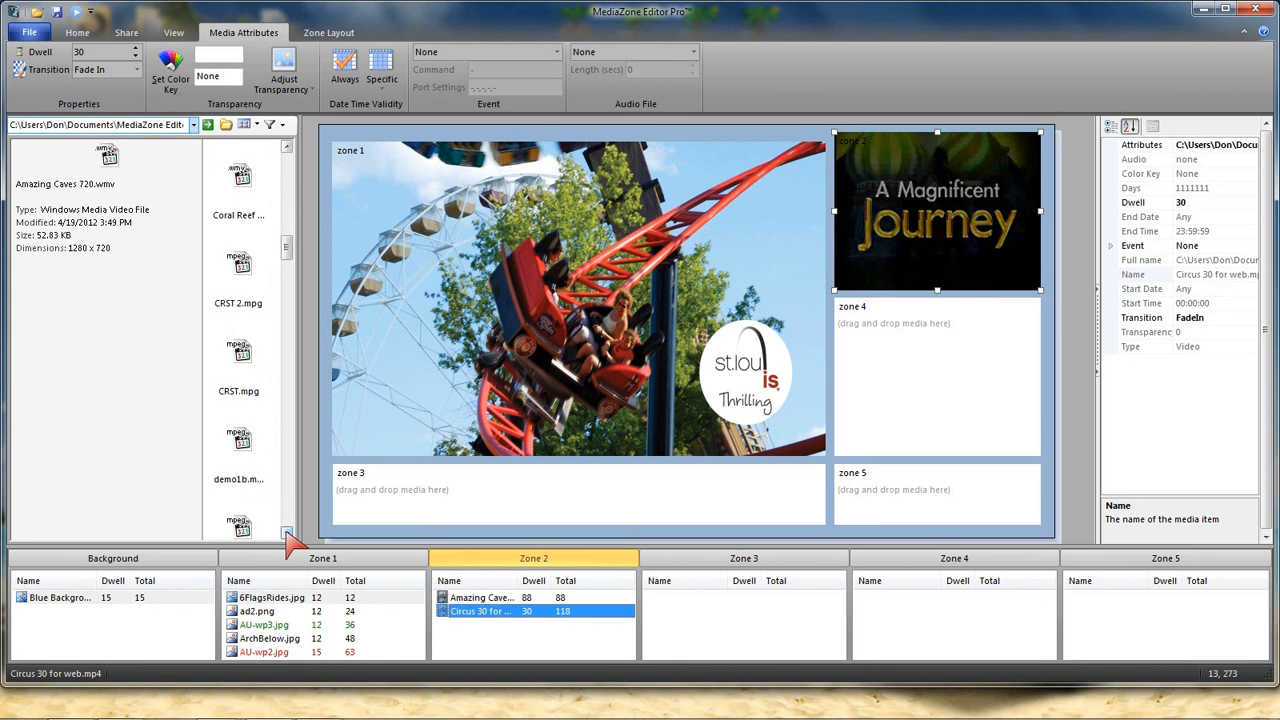
{"action": "left_click", "coordinate": [286, 532]}
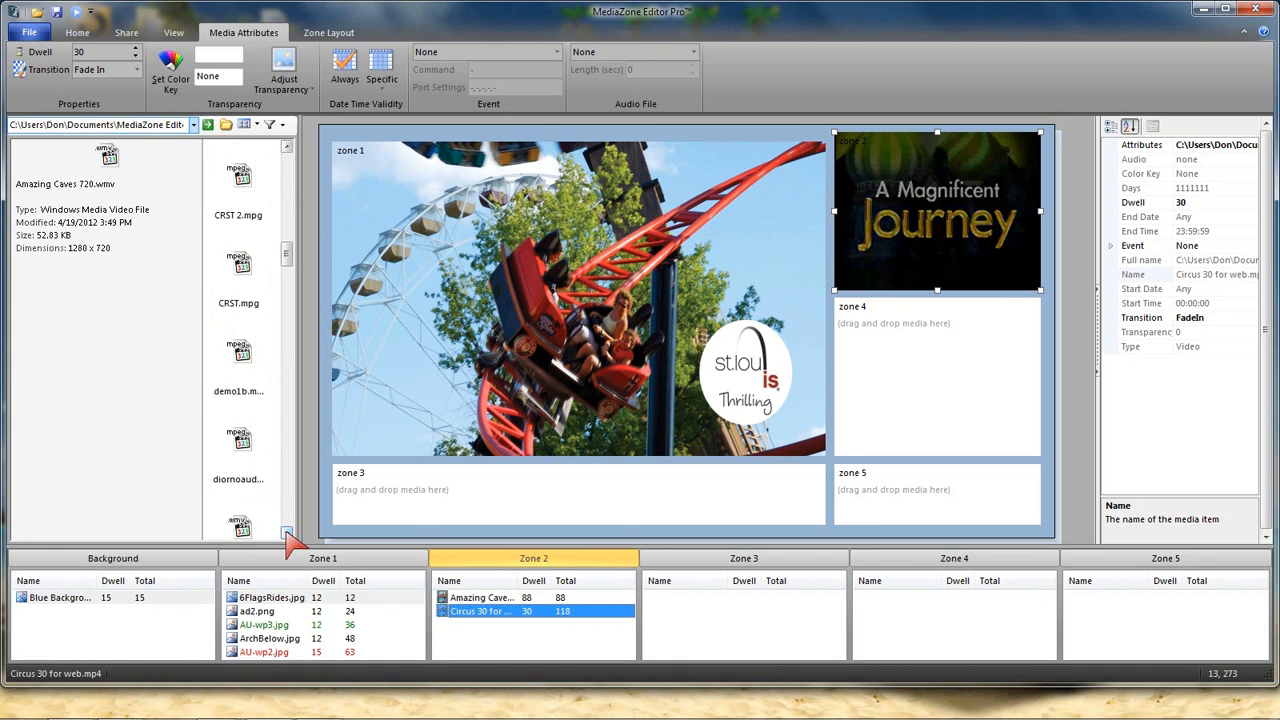
{"action": "left_click", "coordinate": [286, 532]}
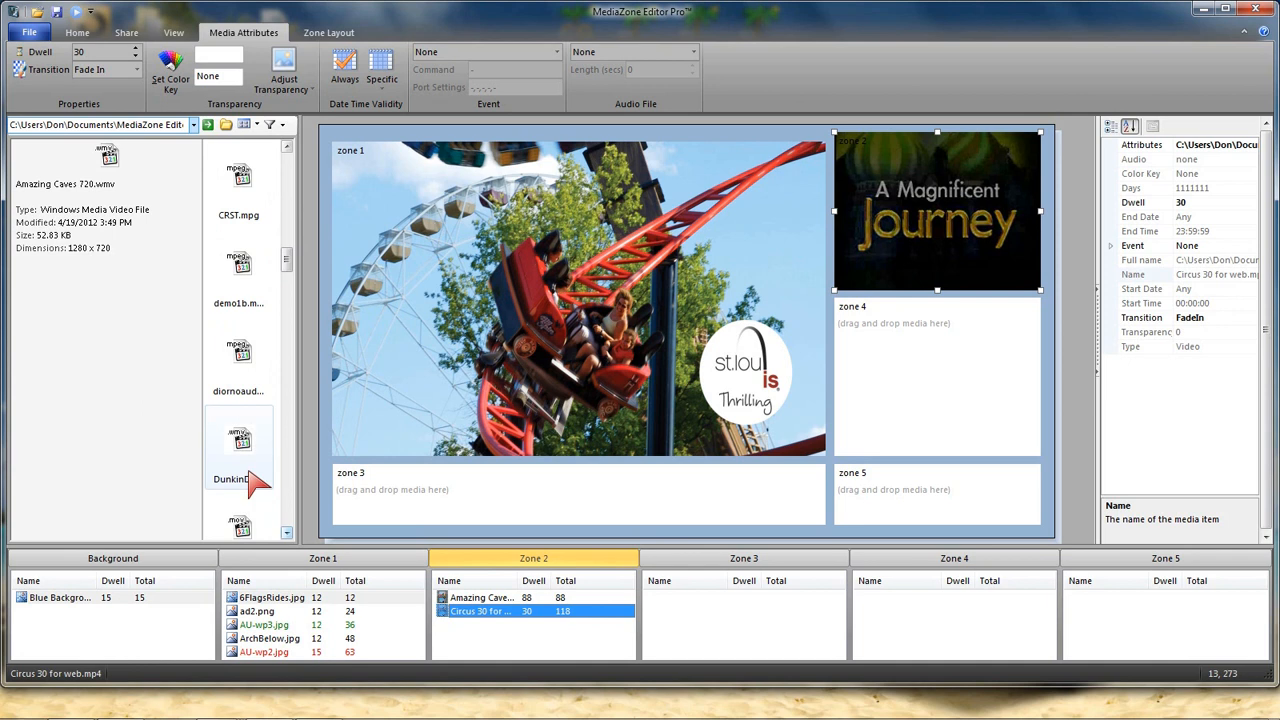
{"action": "left_click_drag", "start_coordinate": [240, 468], "coordinate": [258, 626]}
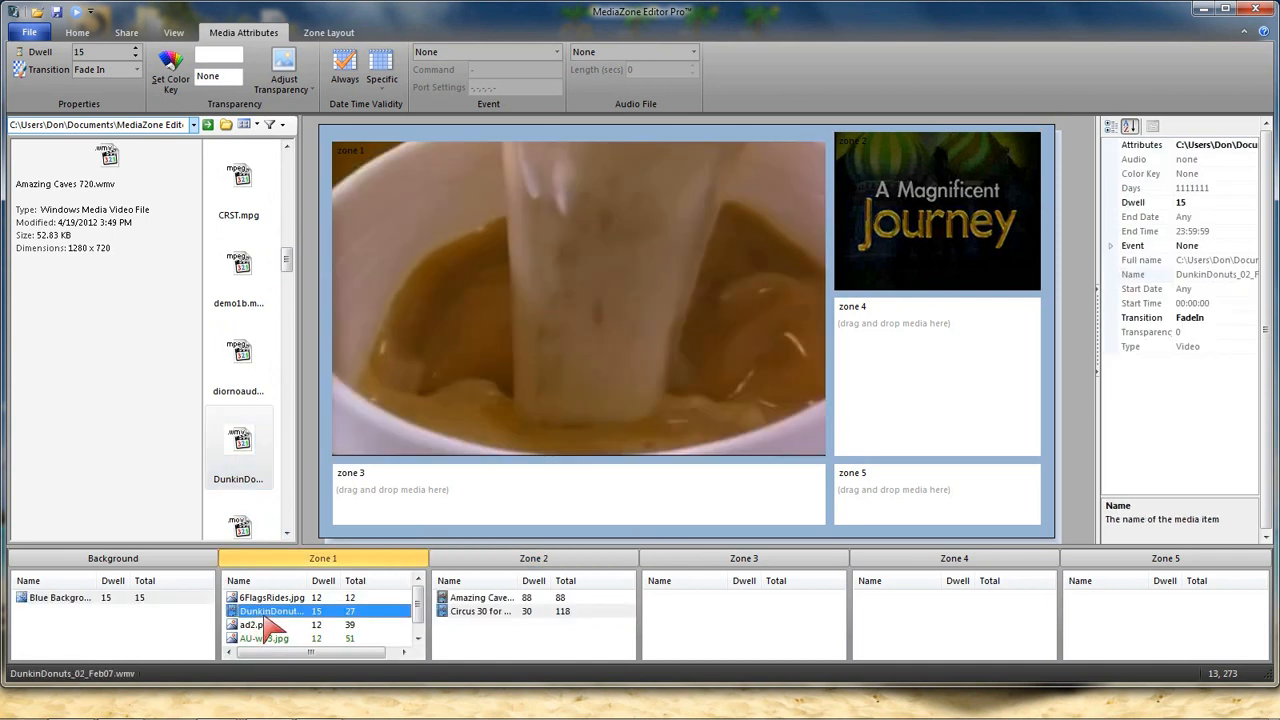
{"action": "left_click", "coordinate": [269, 599]}
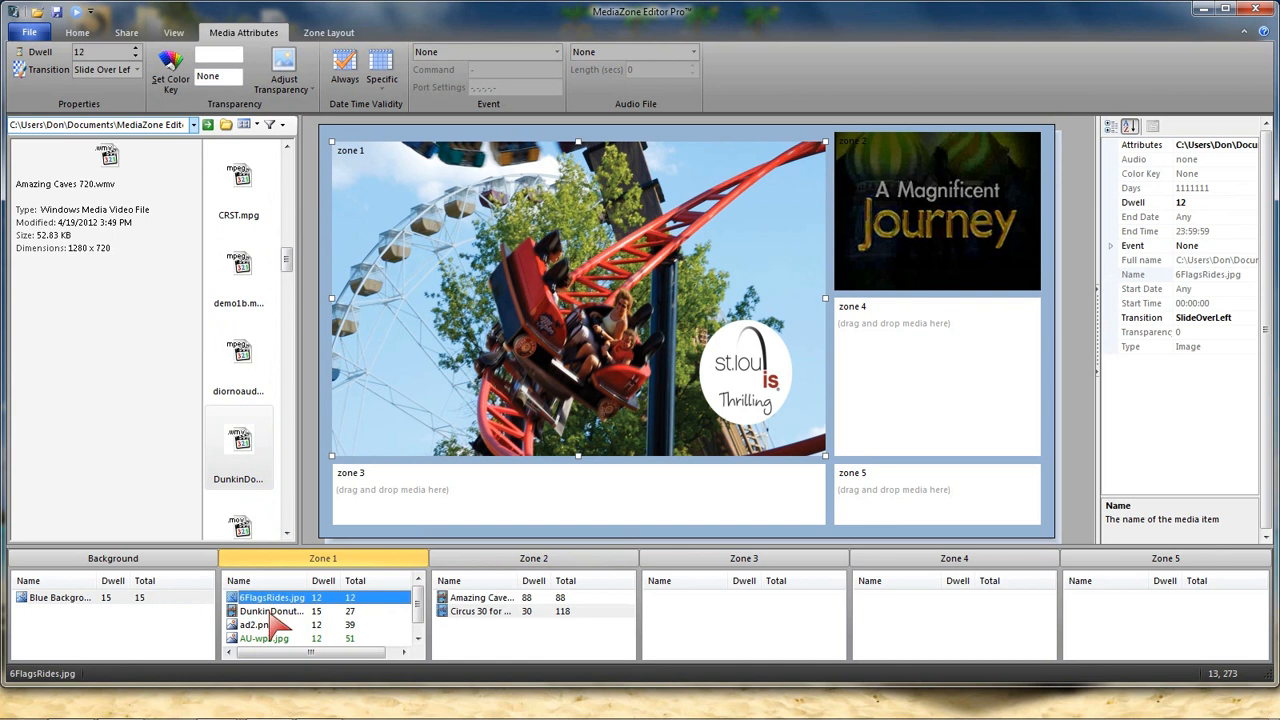
{"action": "left_click", "coordinate": [269, 612]}
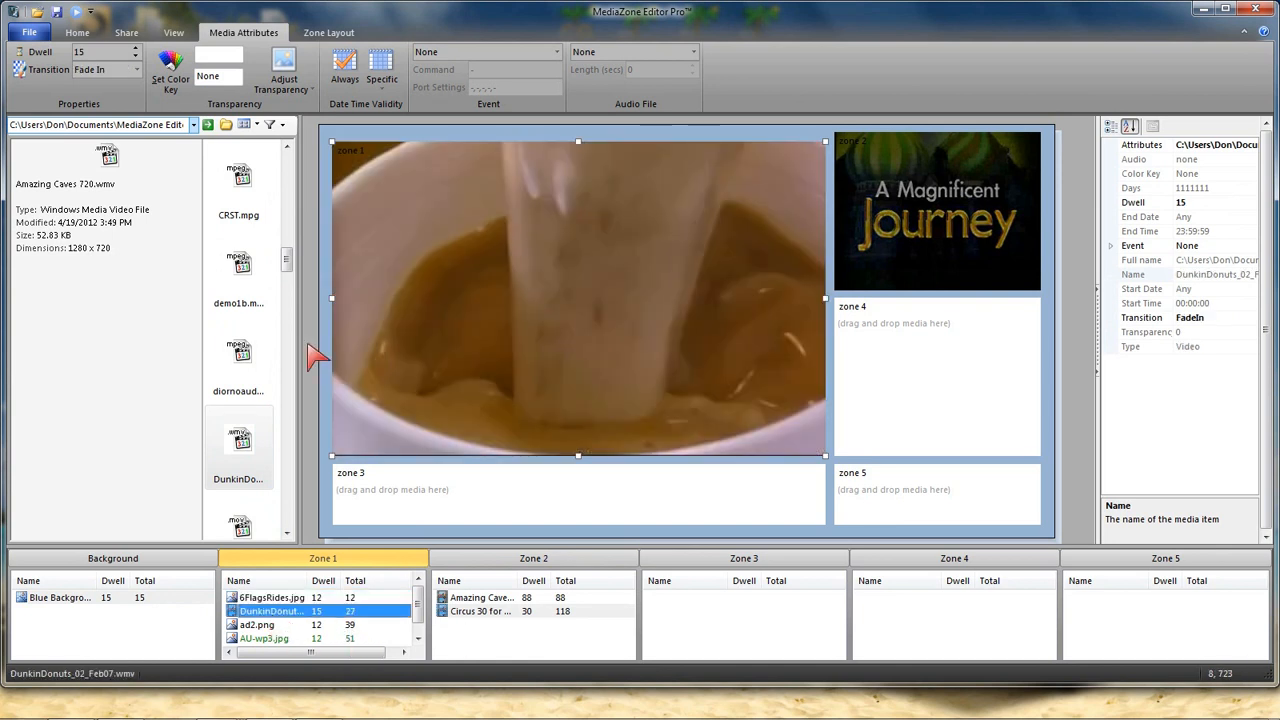
Switch the media browser to the Pictures folder and add KWT_Wallpaper2.jpg to zone 4.
{"action": "left_click", "coordinate": [194, 126]}
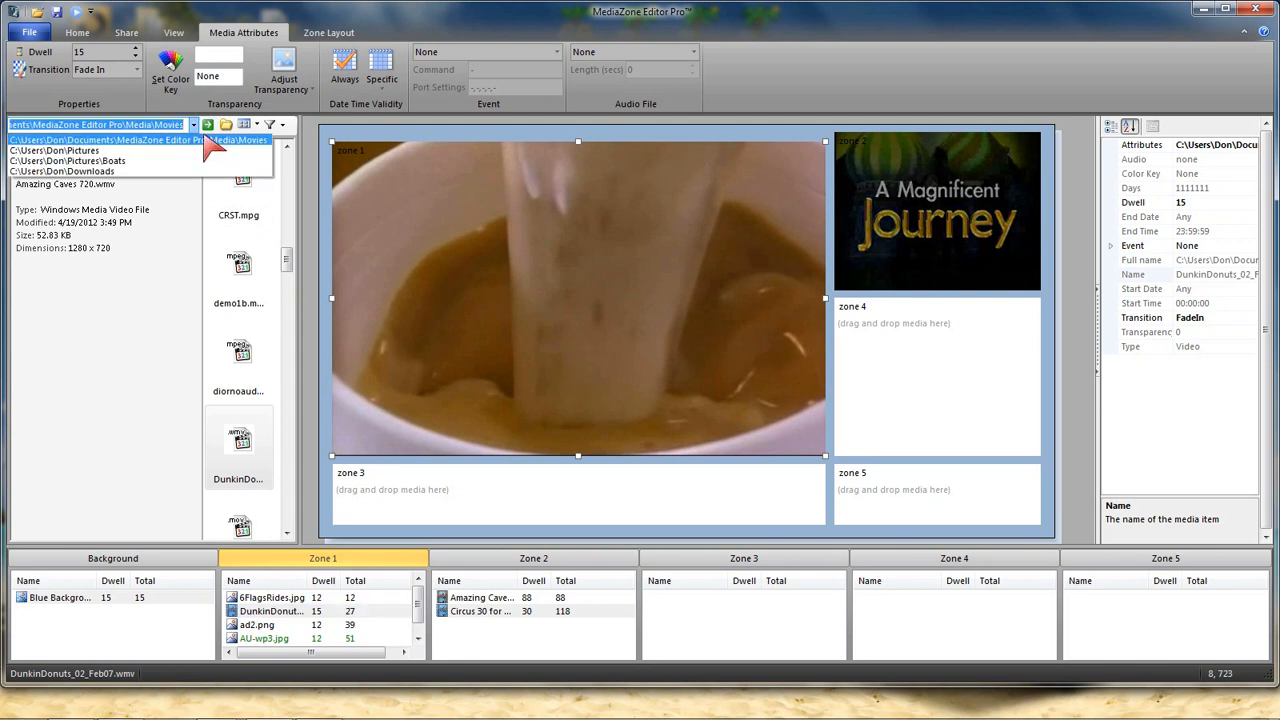
{"action": "left_click", "coordinate": [140, 152]}
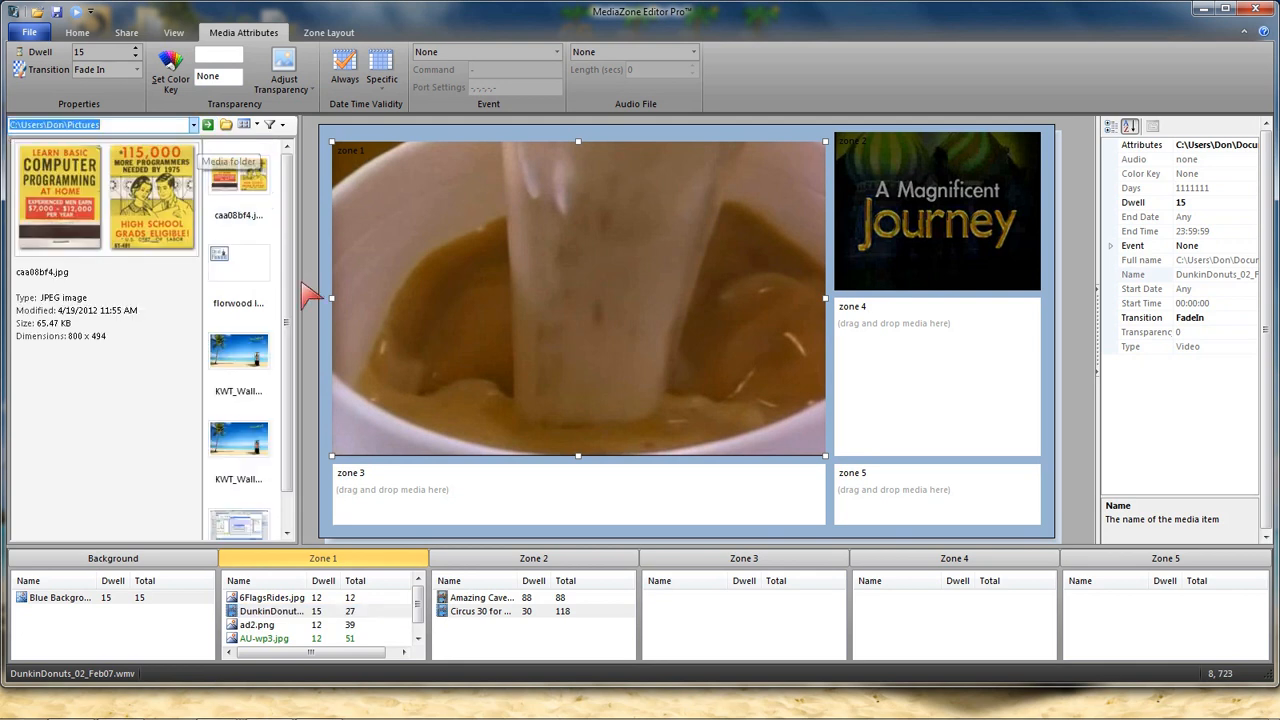
{"action": "left_click", "coordinate": [245, 374]}
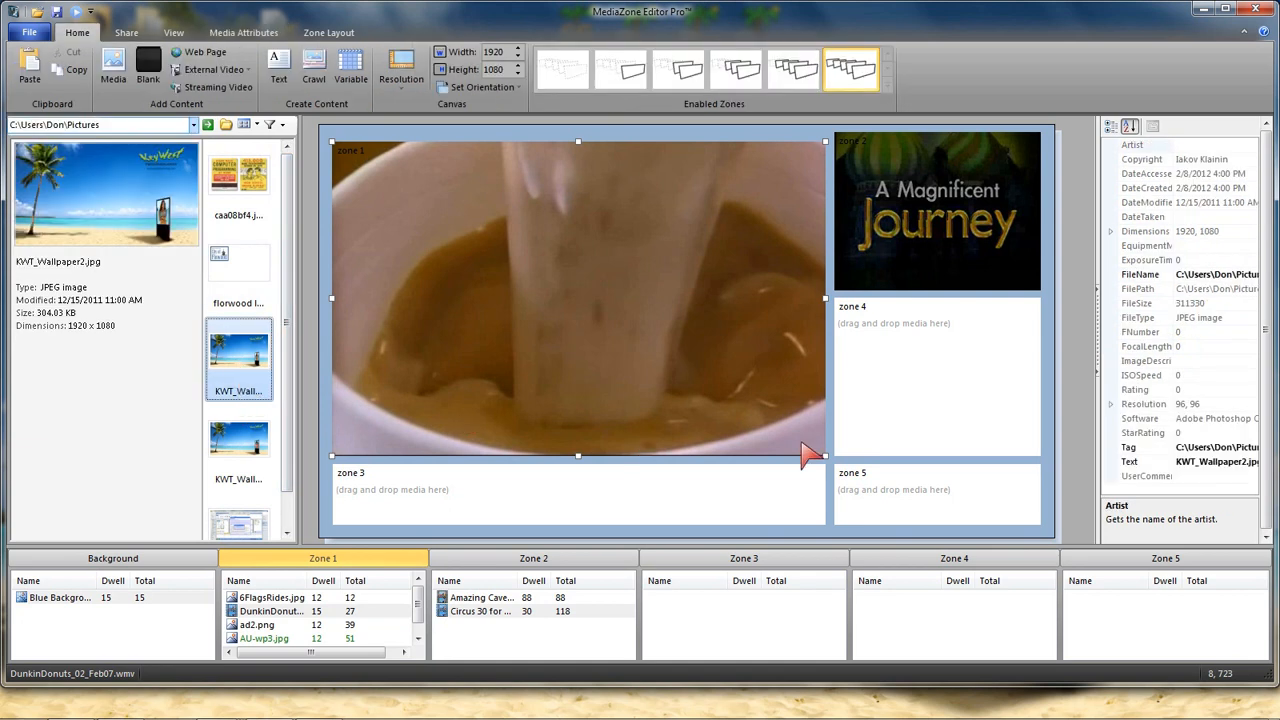
{"action": "left_click_drag", "start_coordinate": [922, 399], "coordinate": [920, 401]}
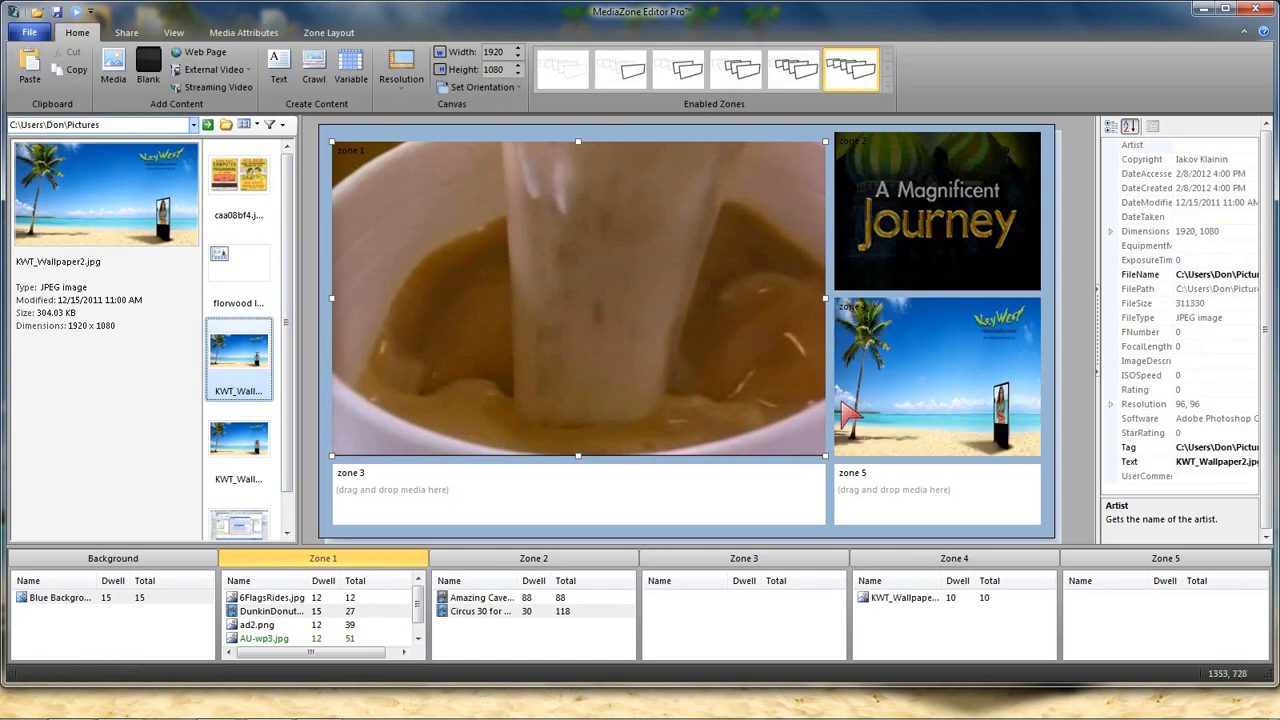